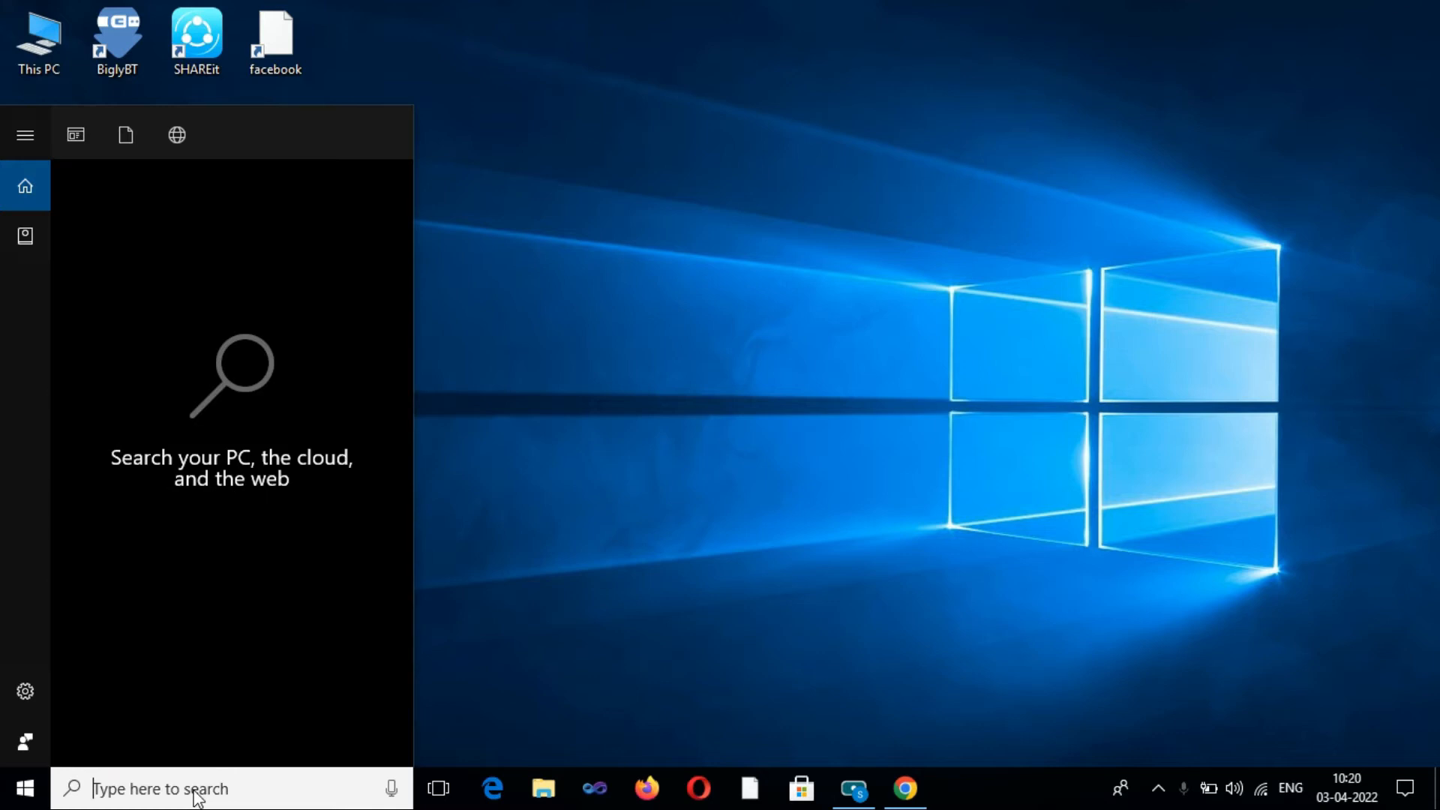
# Step: Find and open Visual Studio 2012
pyautogui.write('vi')
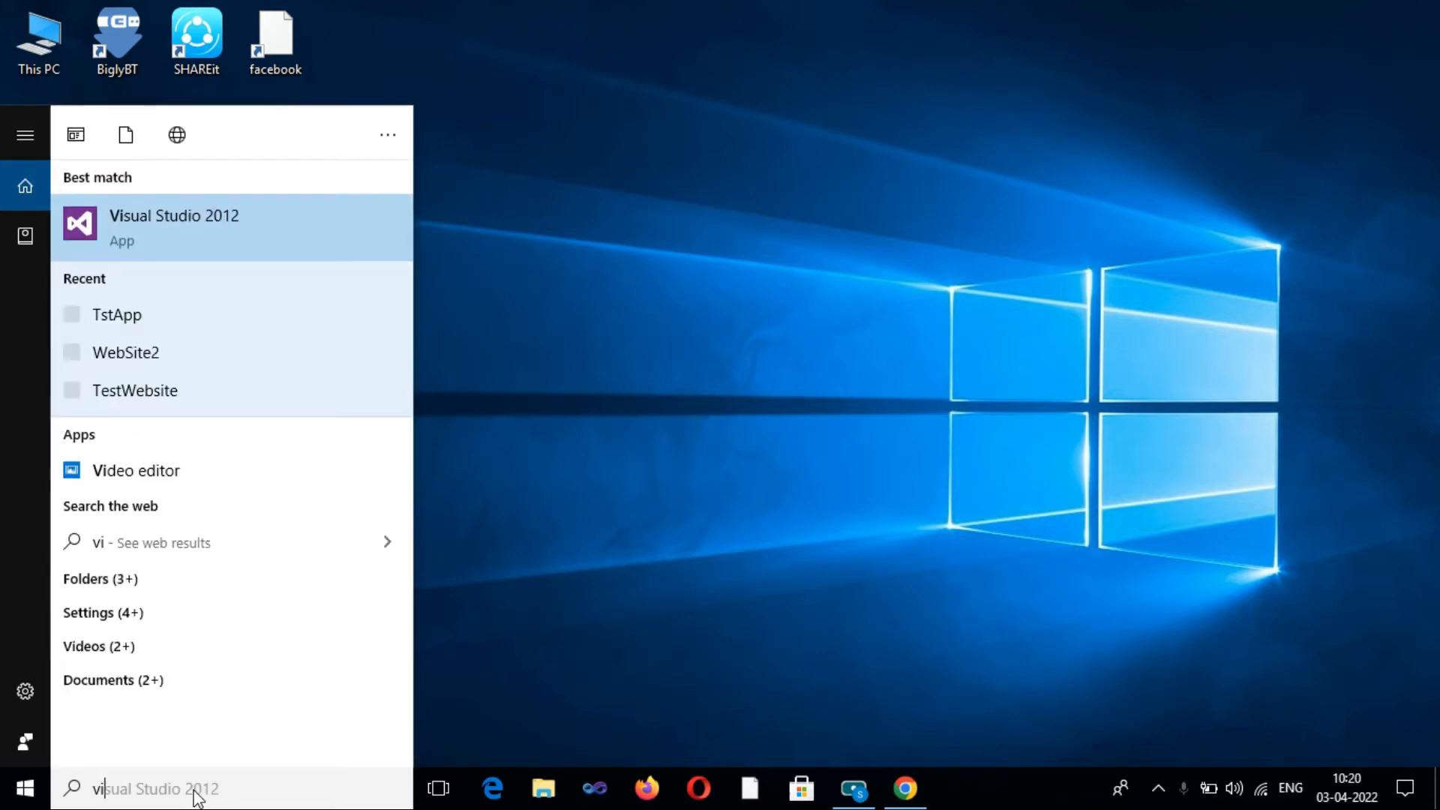
pyautogui.write('su')
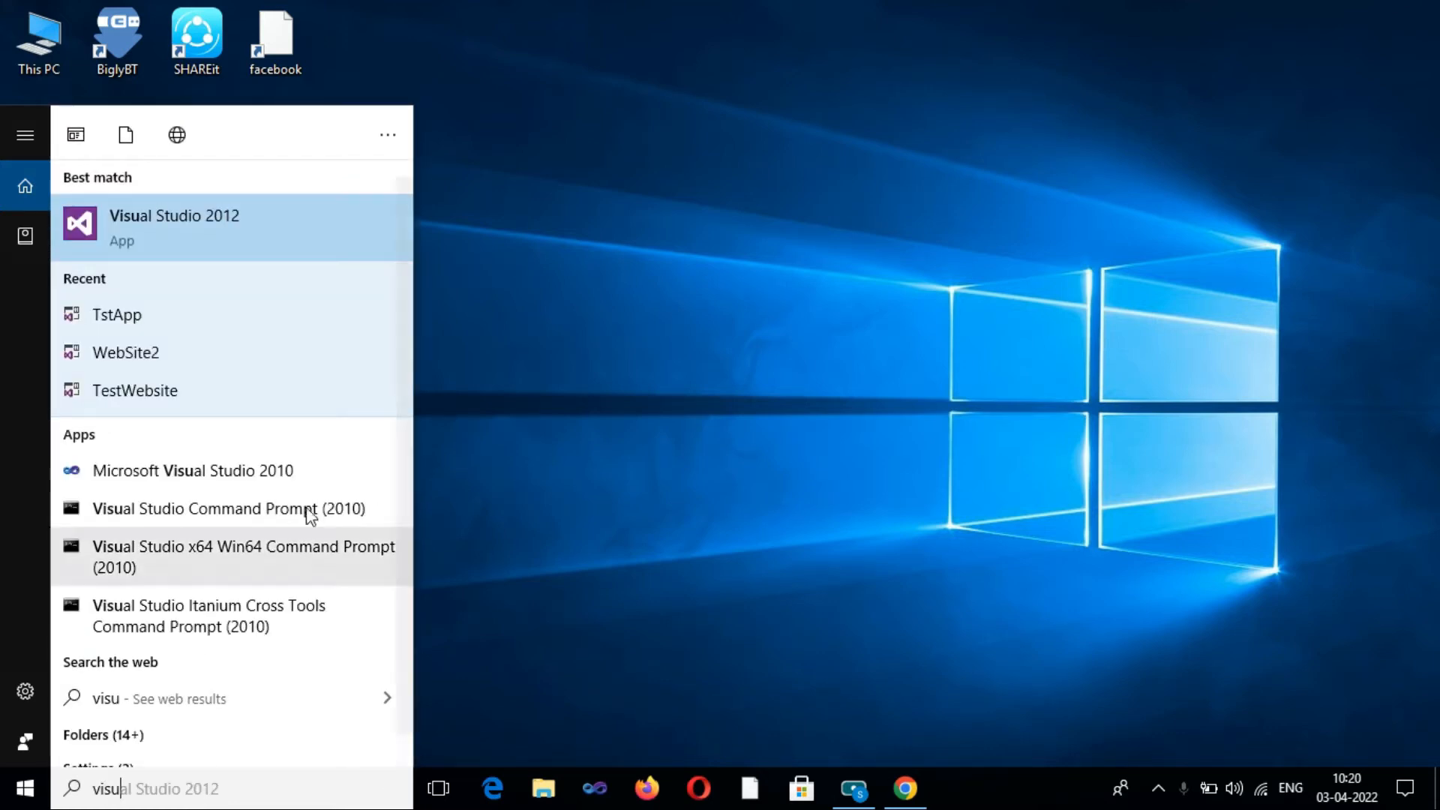
pyautogui.click(278, 239)
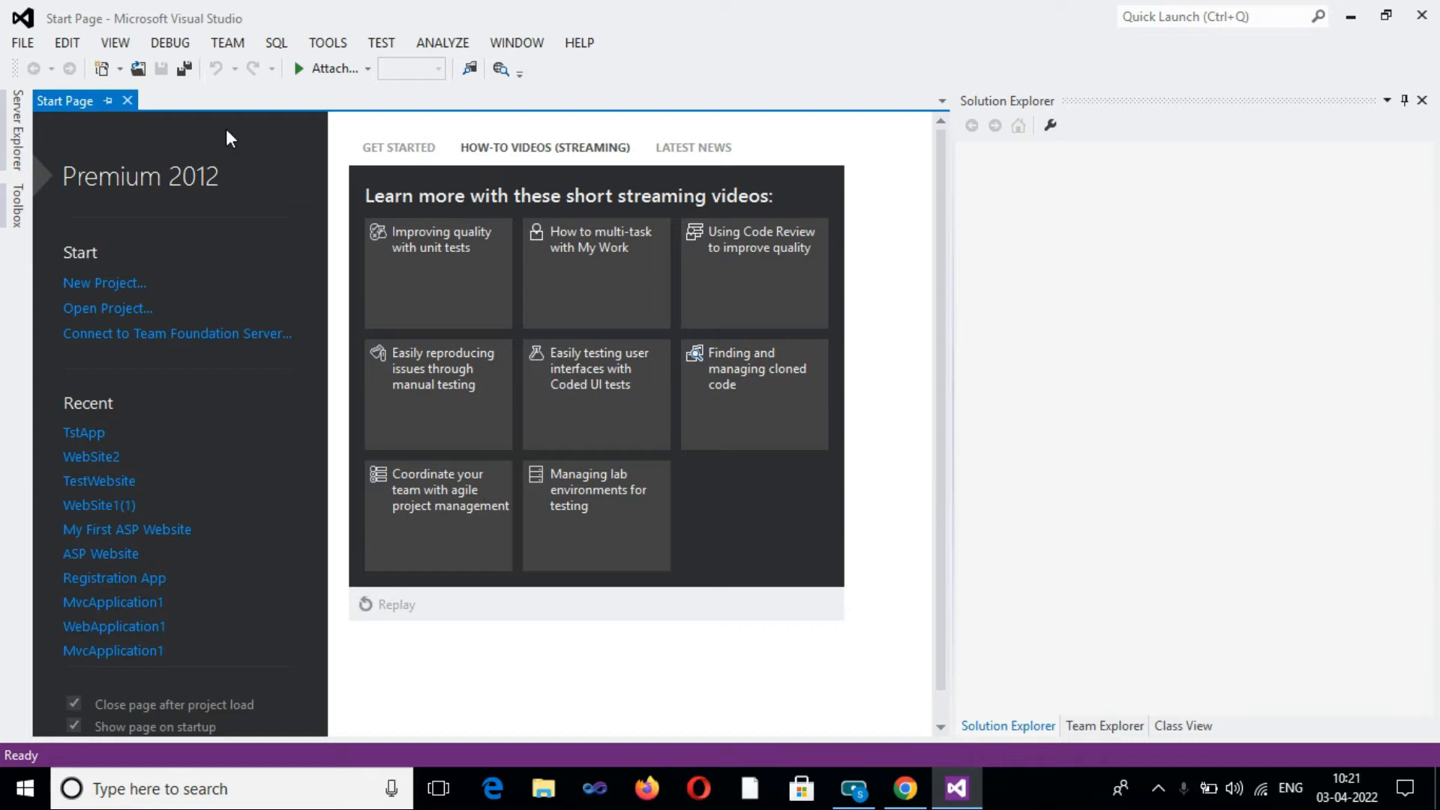
# Step: Start a new web site using the Visual C# ASP.NET Empty Web Site template
pyautogui.click(24, 43)
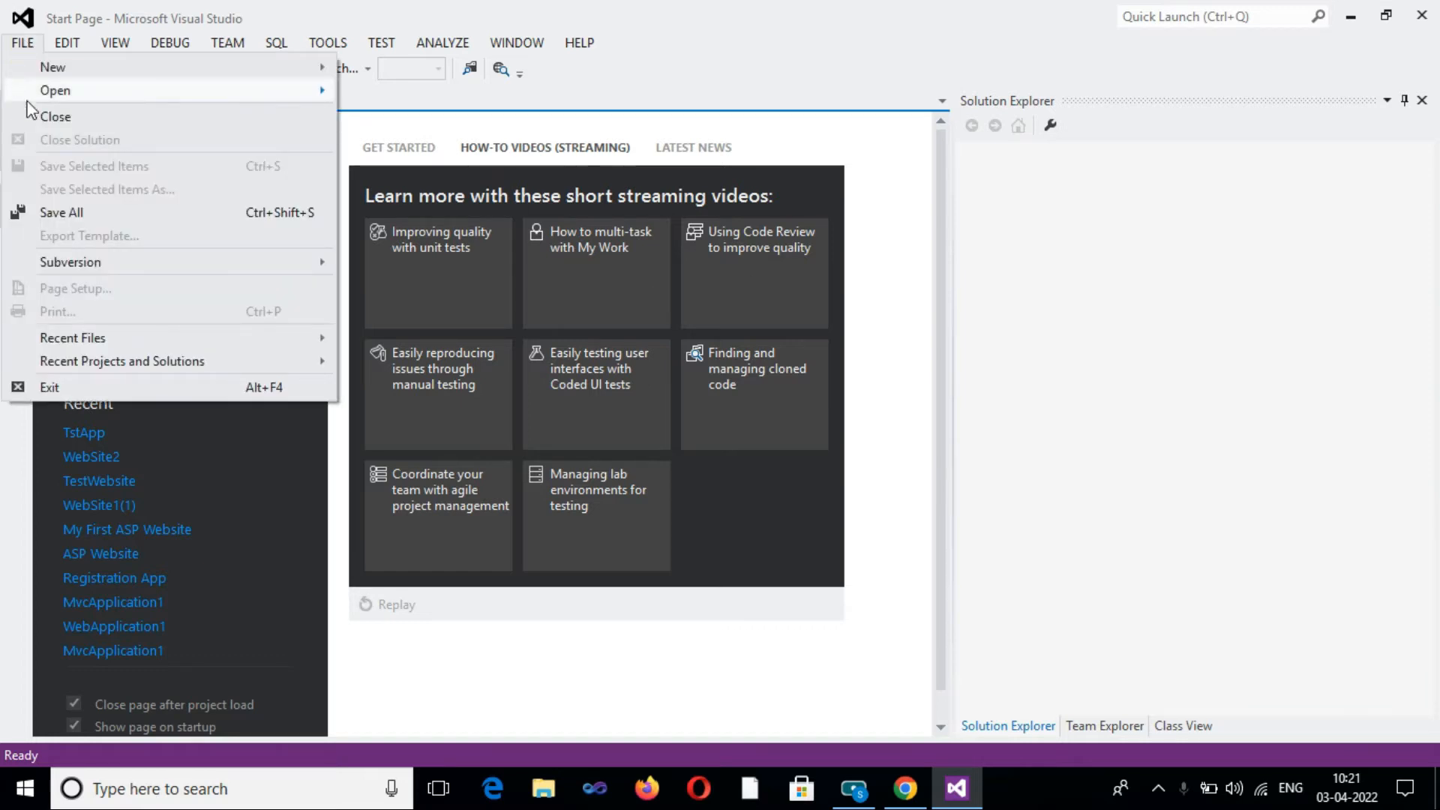
pyautogui.moveTo(133, 71)
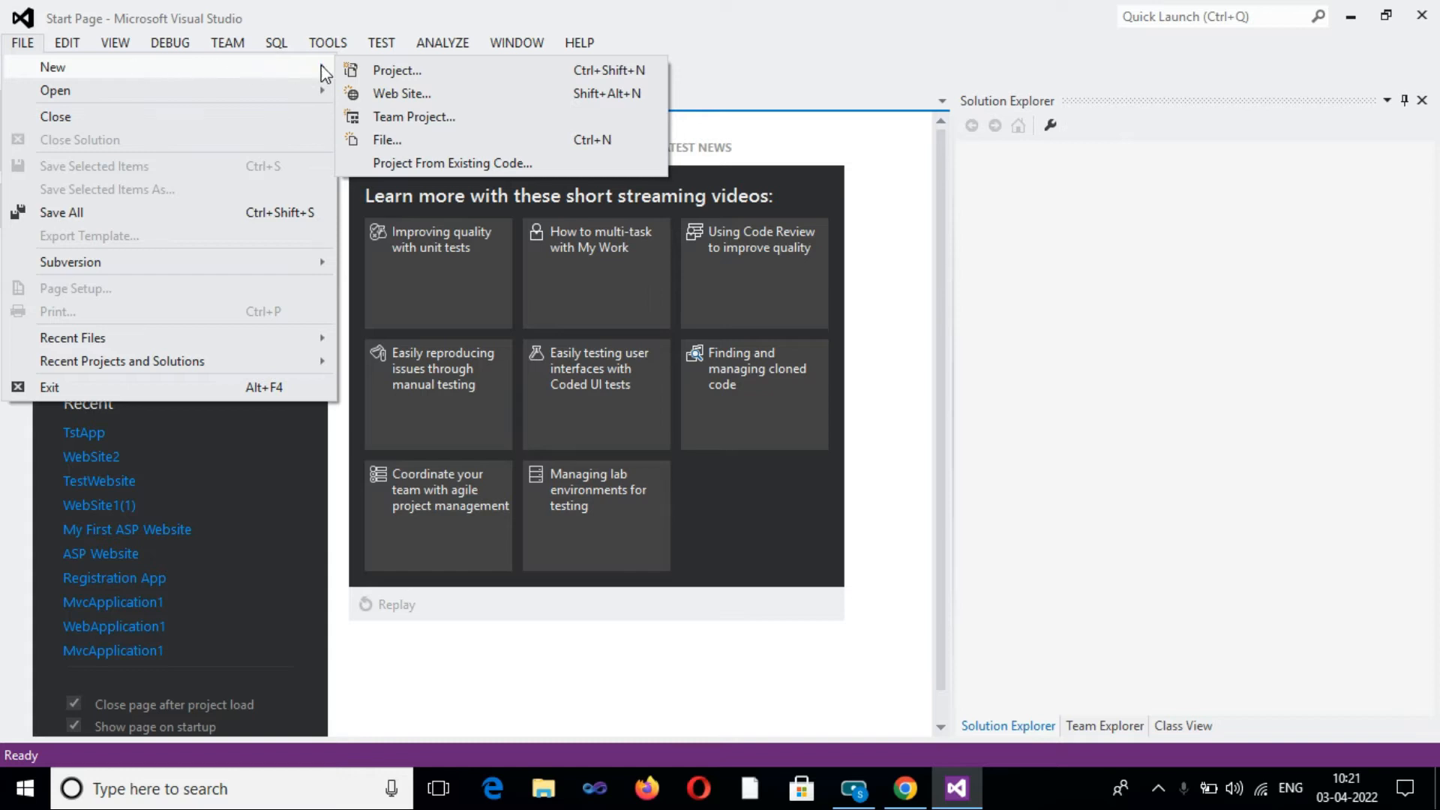
pyautogui.click(408, 91)
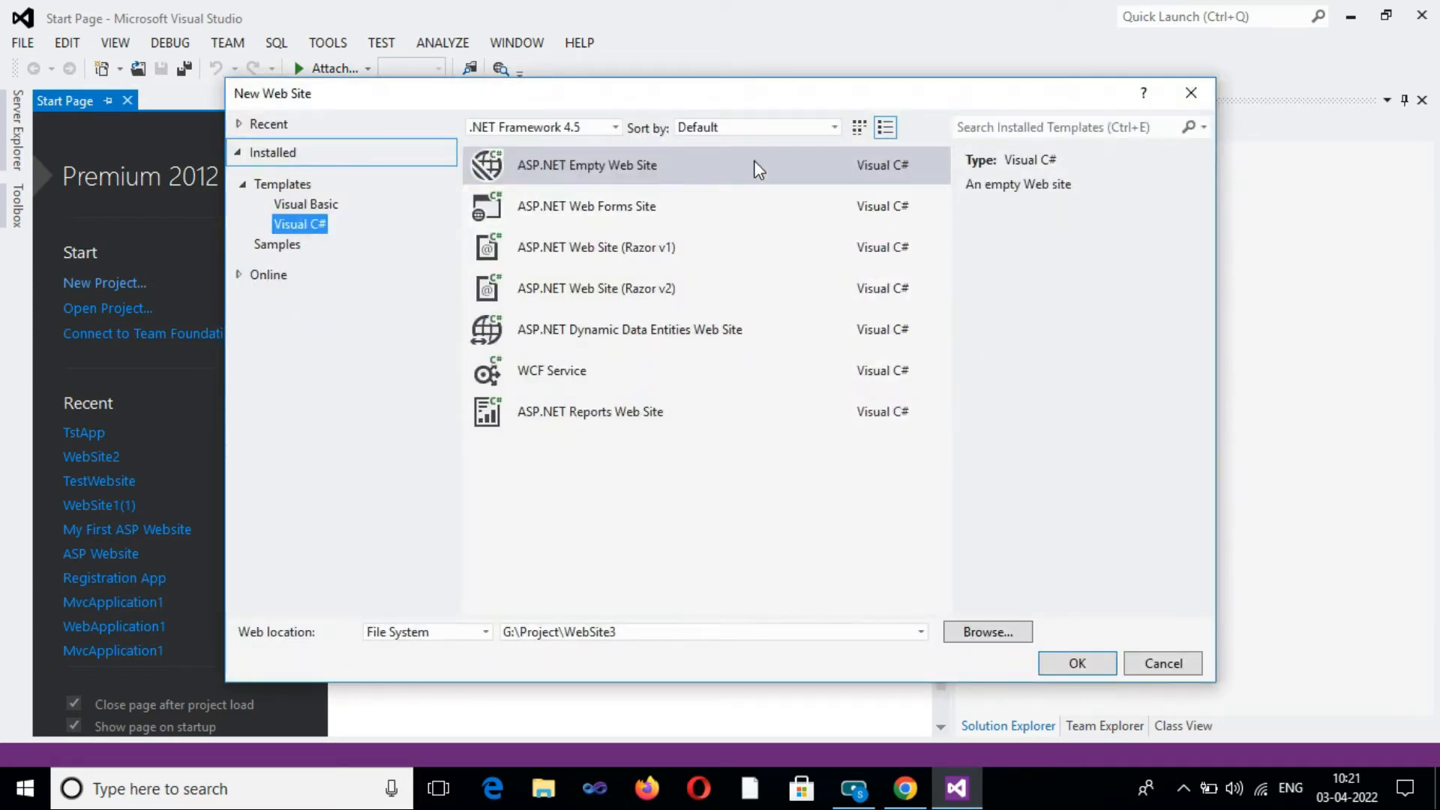
pyautogui.click(602, 170)
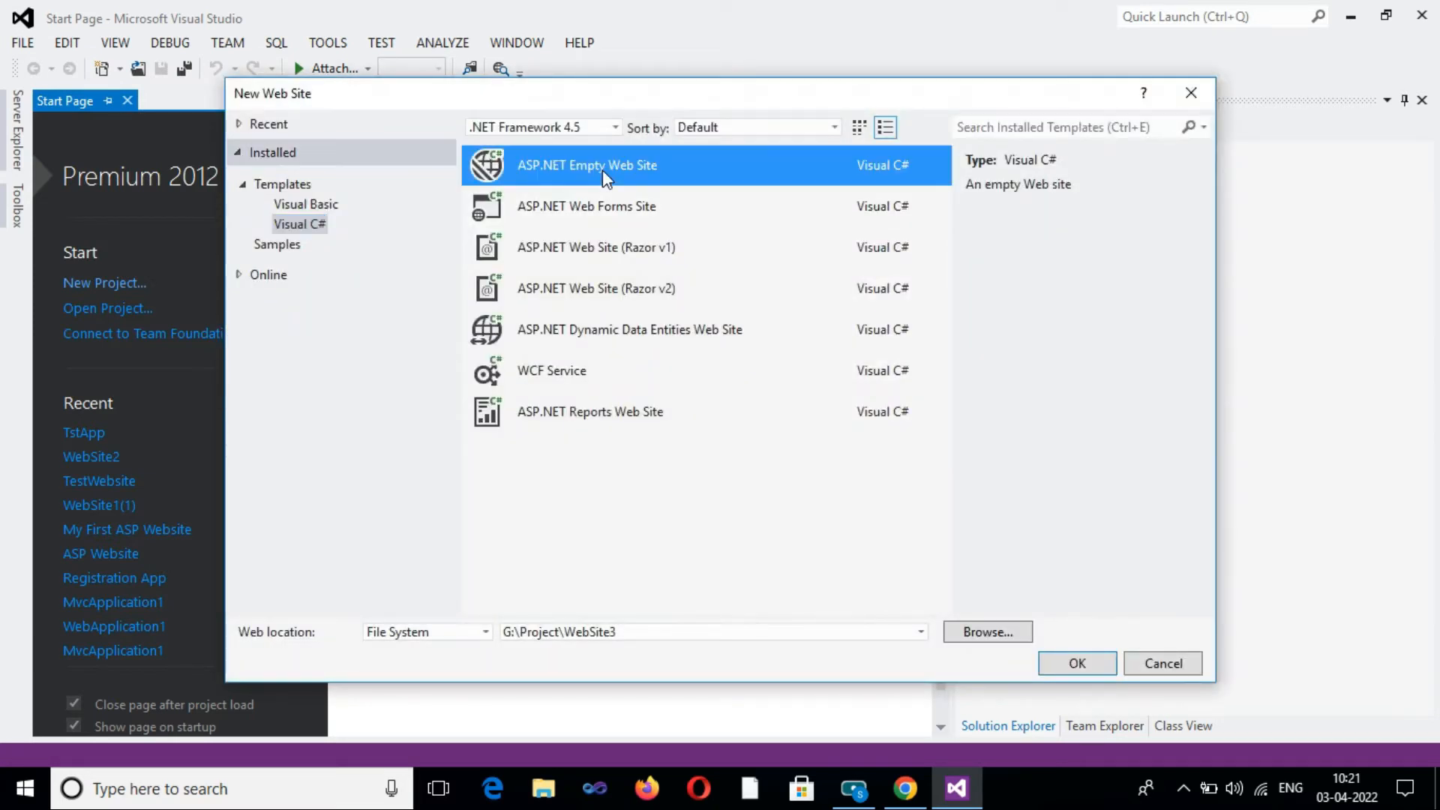
# Step: Set the web location to a new folder G:\Project\TestApp and create the site
pyautogui.click(983, 630)
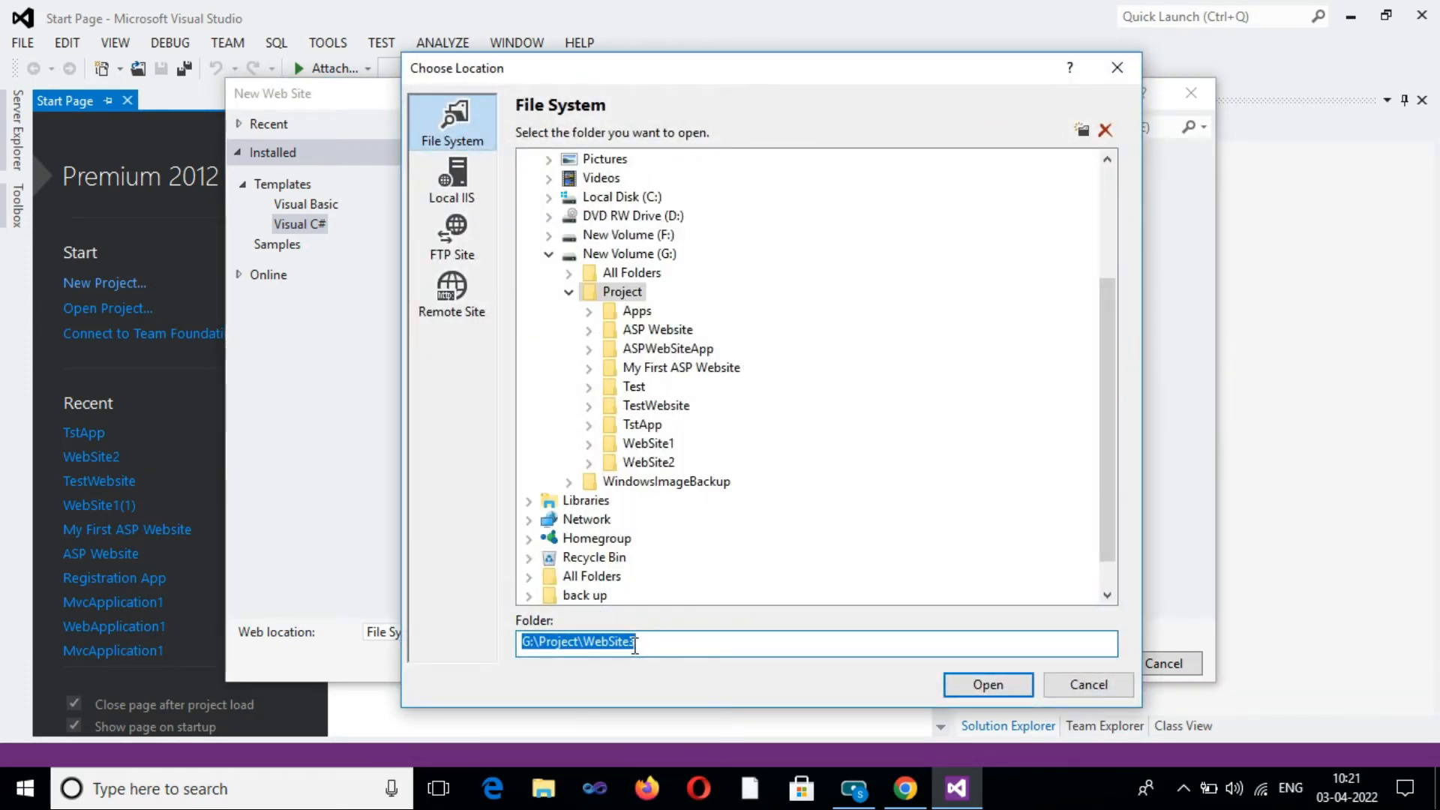
pyautogui.click(663, 646)
pyautogui.moveTo(662, 647); pyautogui.dragTo(583, 643)
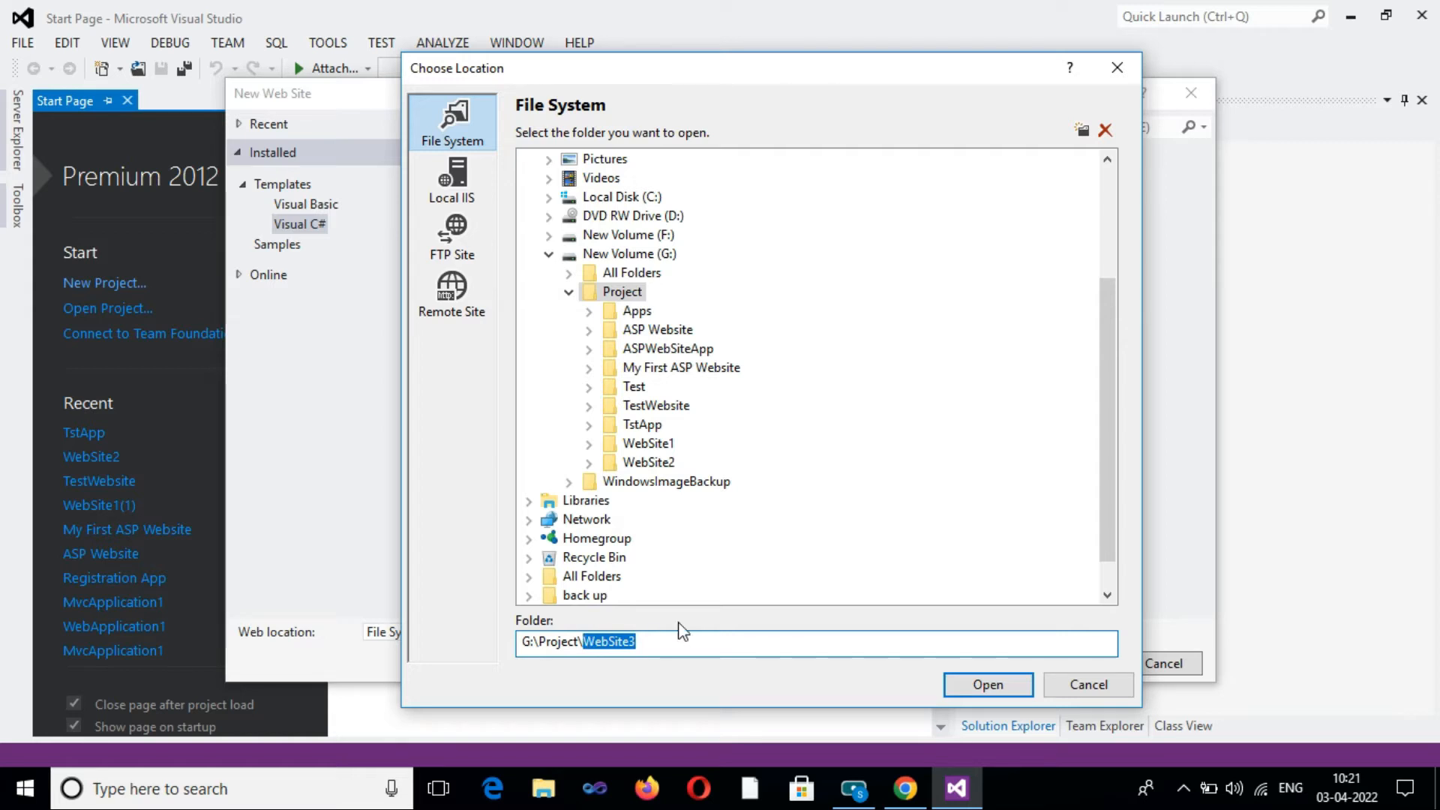
pyautogui.write('TestApp')
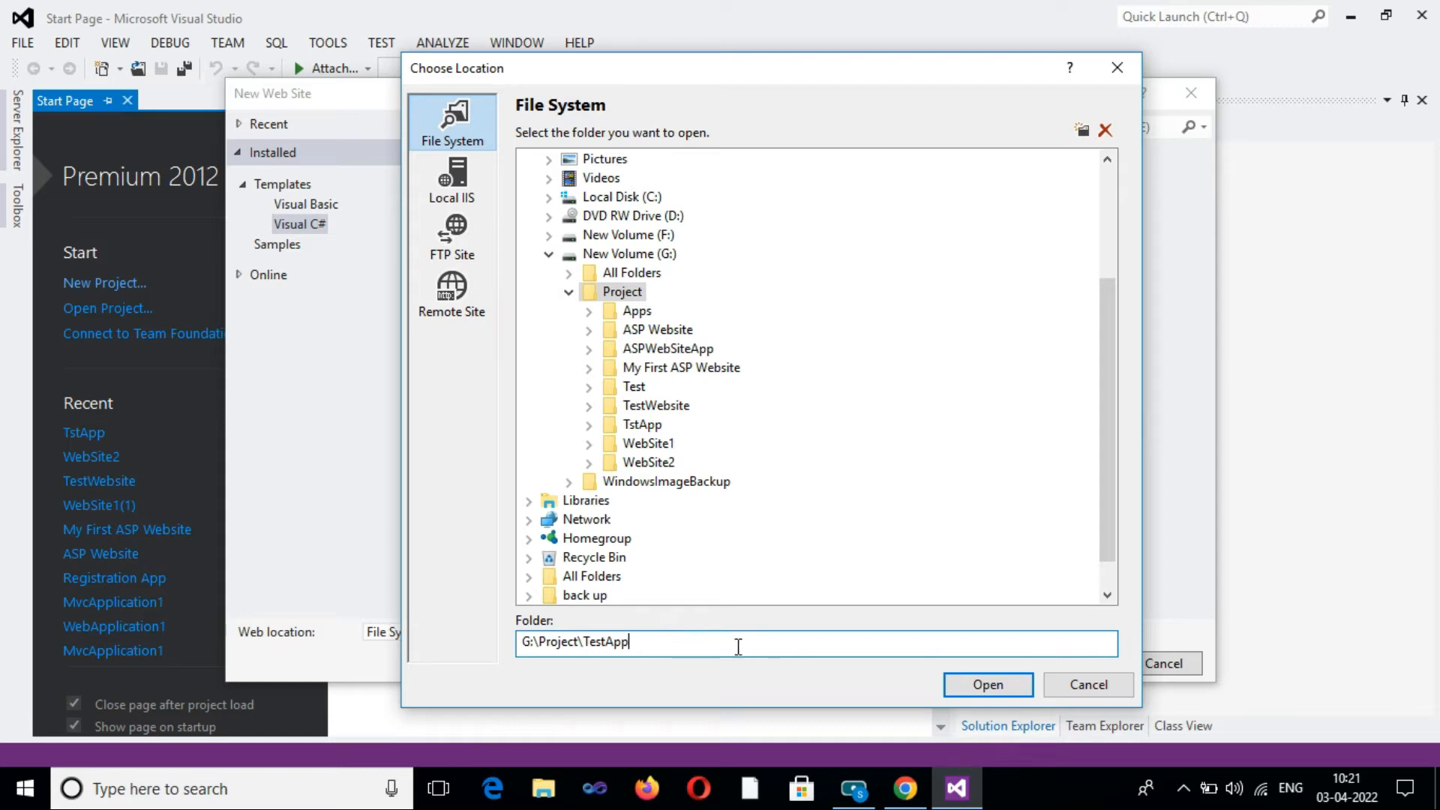
pyautogui.click(1004, 686)
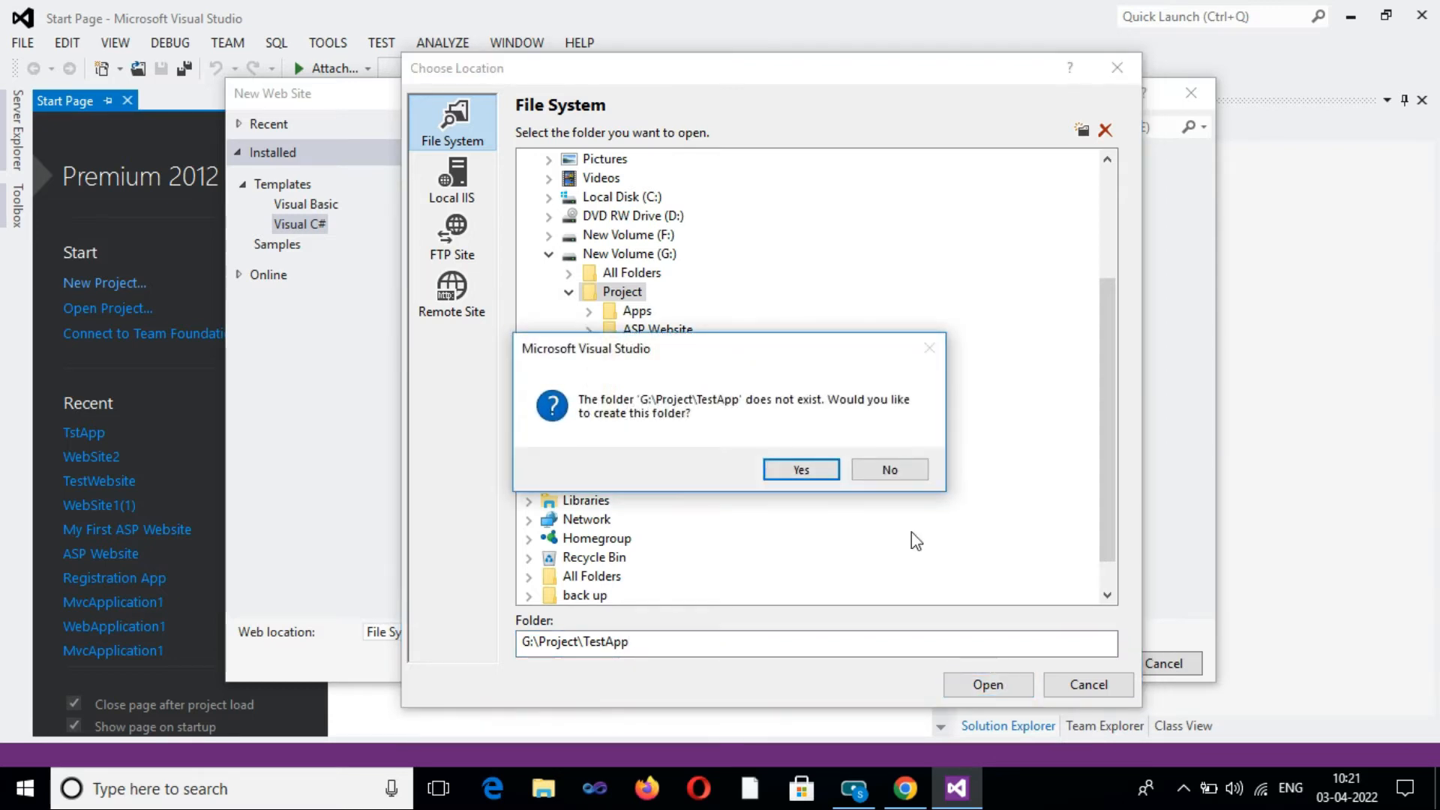
pyautogui.click(803, 468)
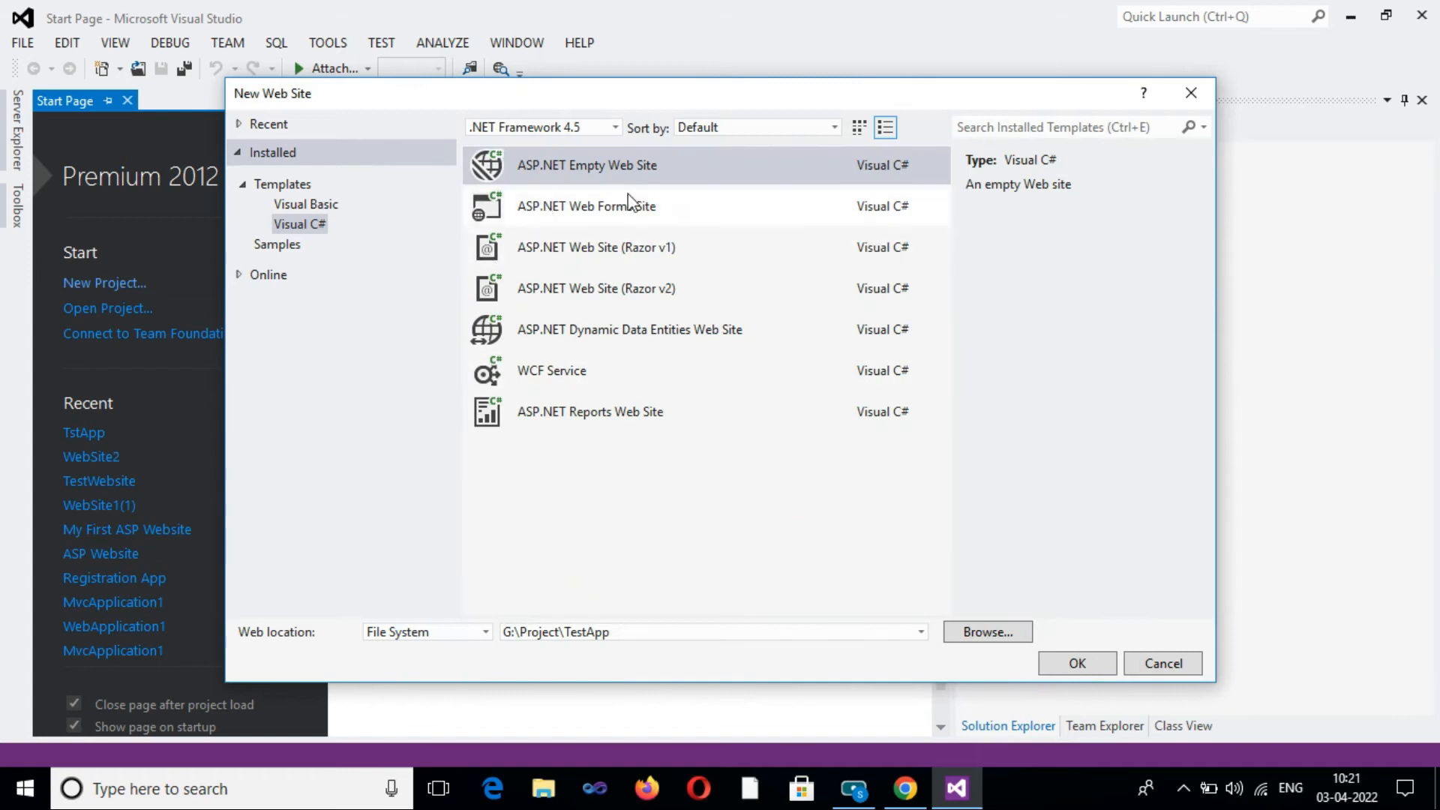
pyautogui.click(1078, 665)
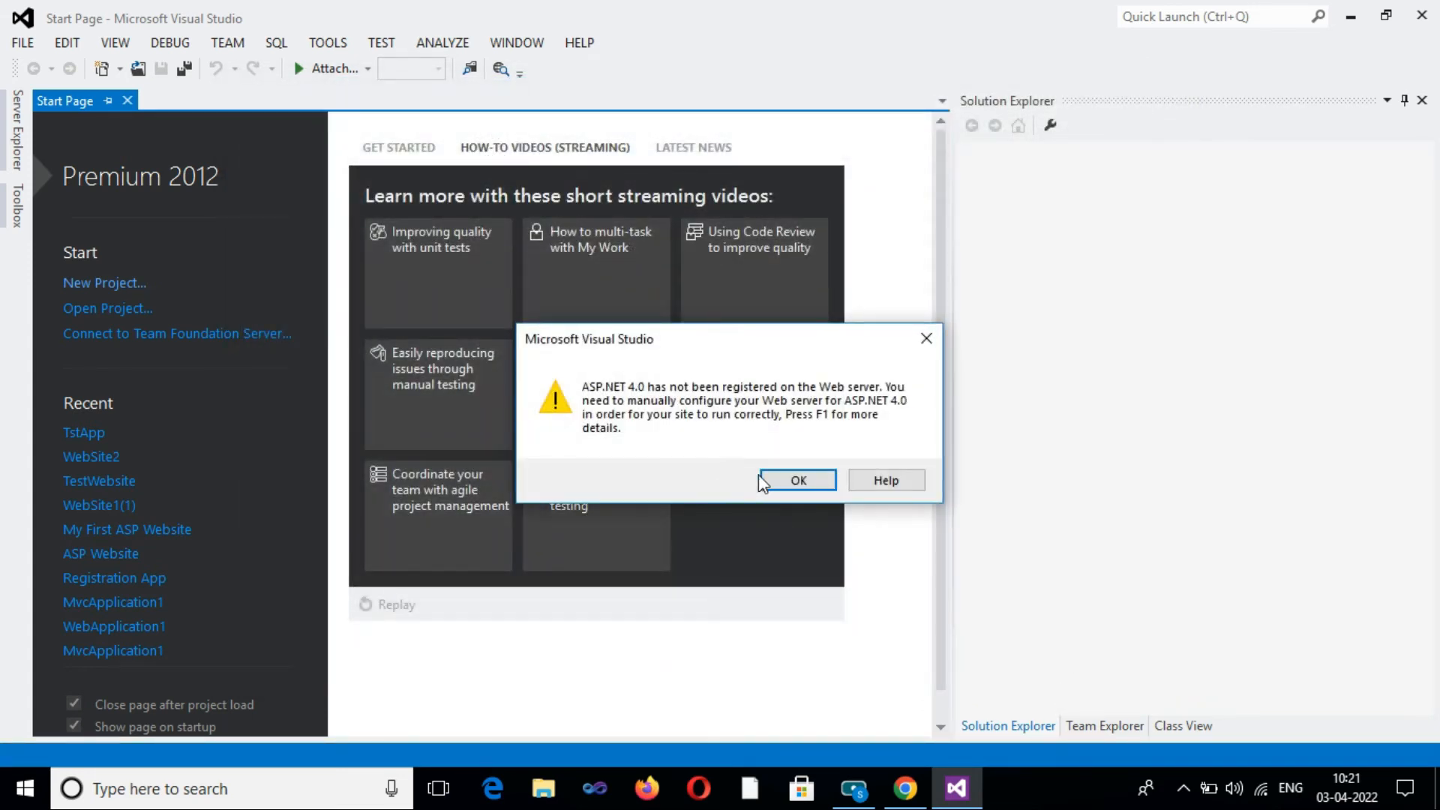
pyautogui.click(762, 480)
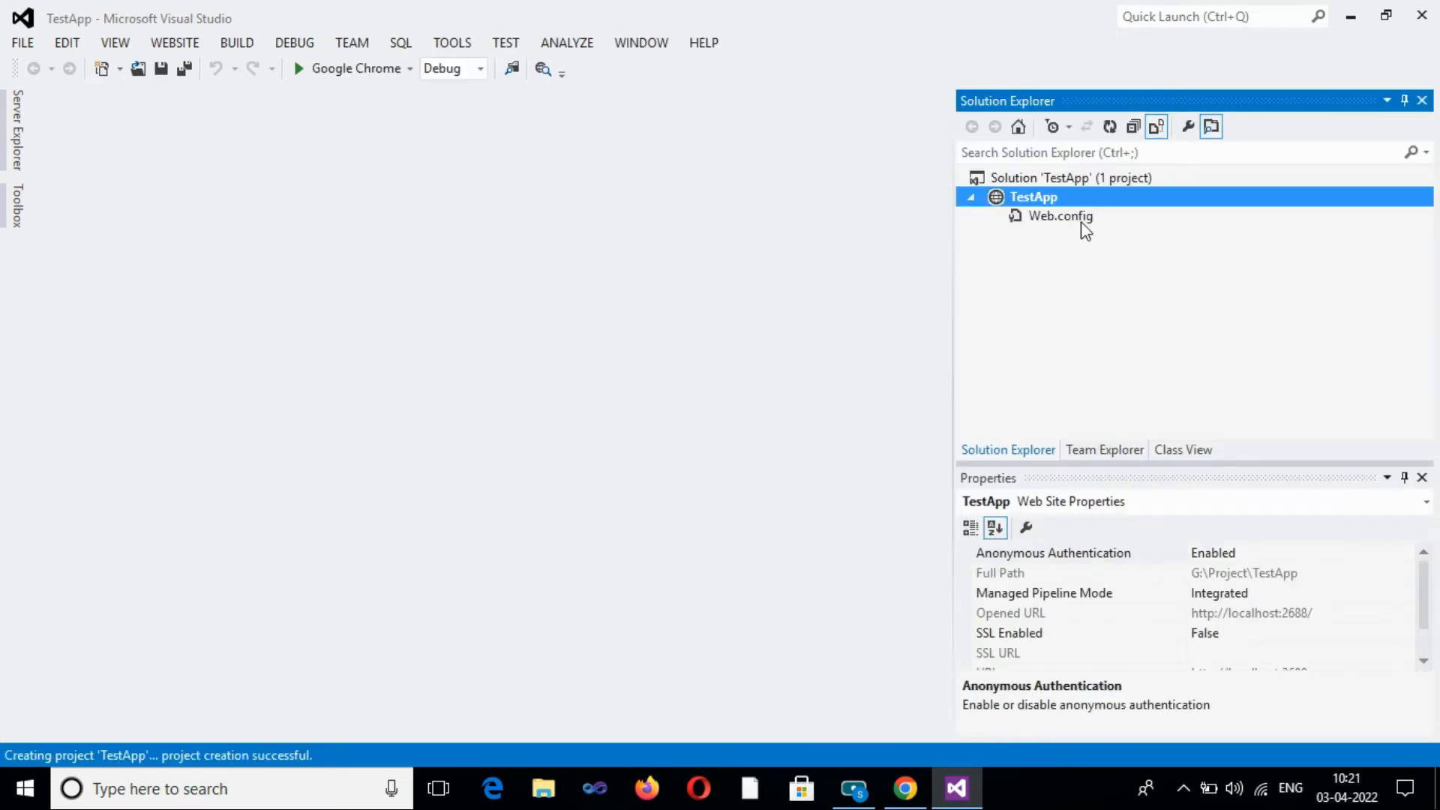
# Step: Add a Visual C# Web Form named Home to the TestApp site
pyautogui.rightClick(1042, 196)
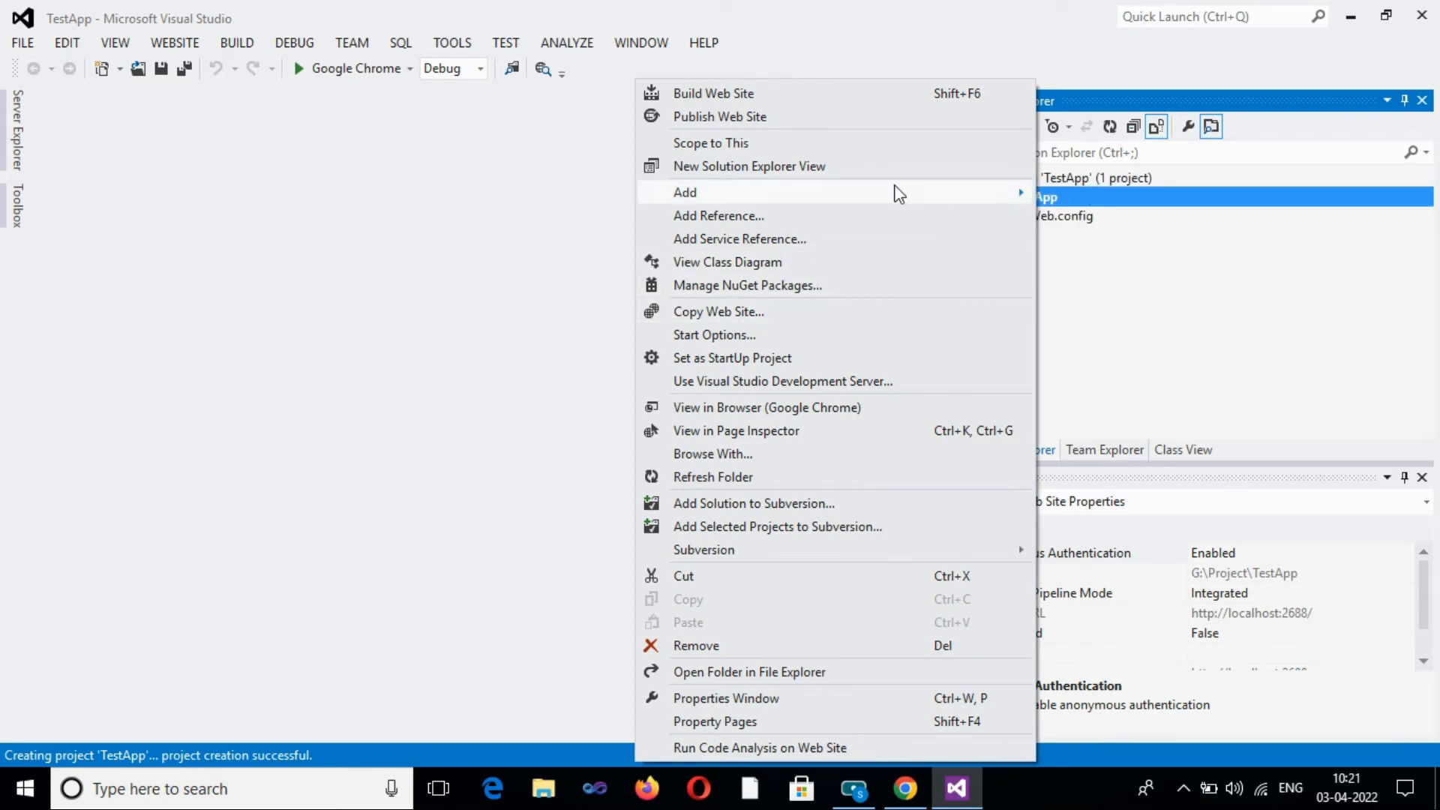
pyautogui.moveTo(897, 193)
pyautogui.click(1117, 193)
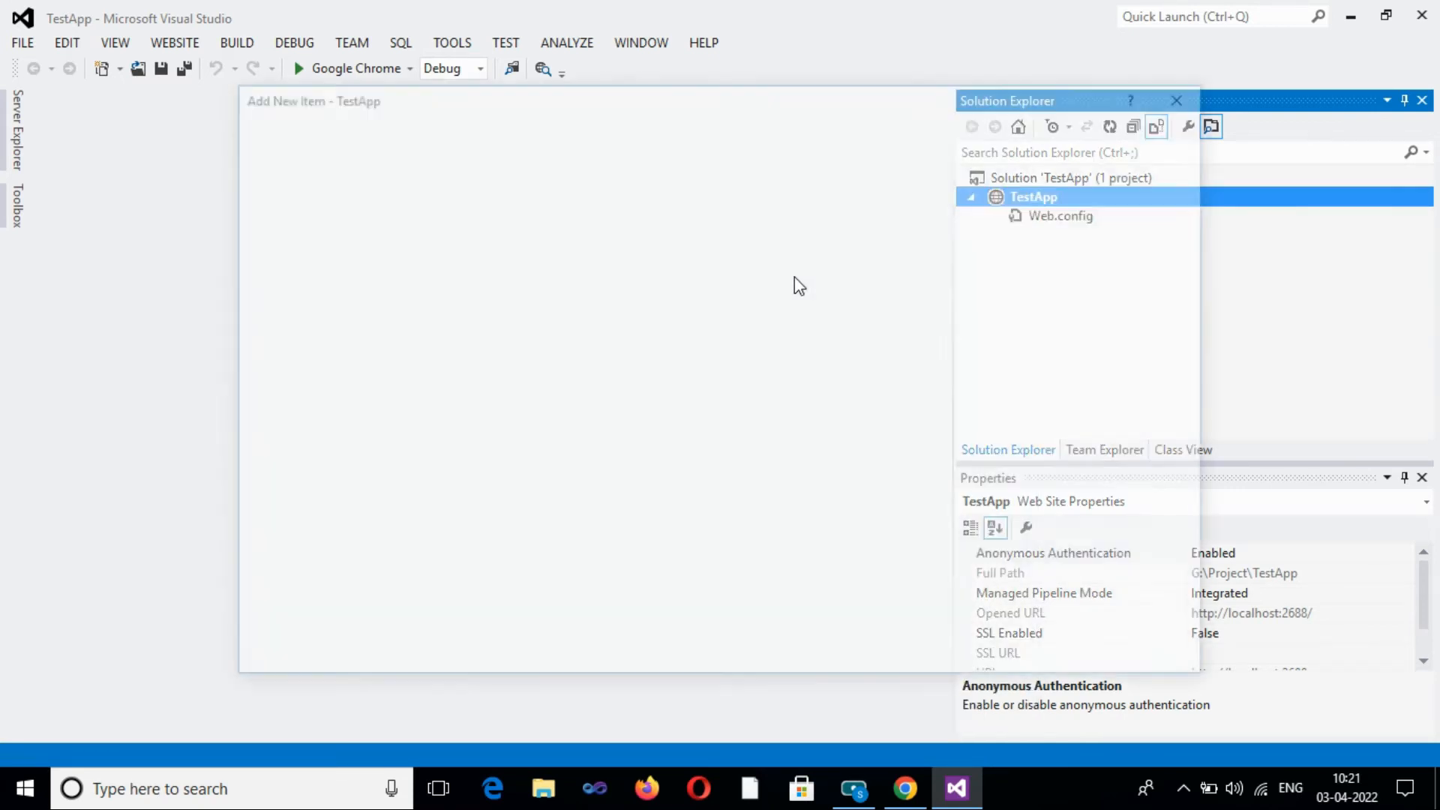
pyautogui.click(405, 616)
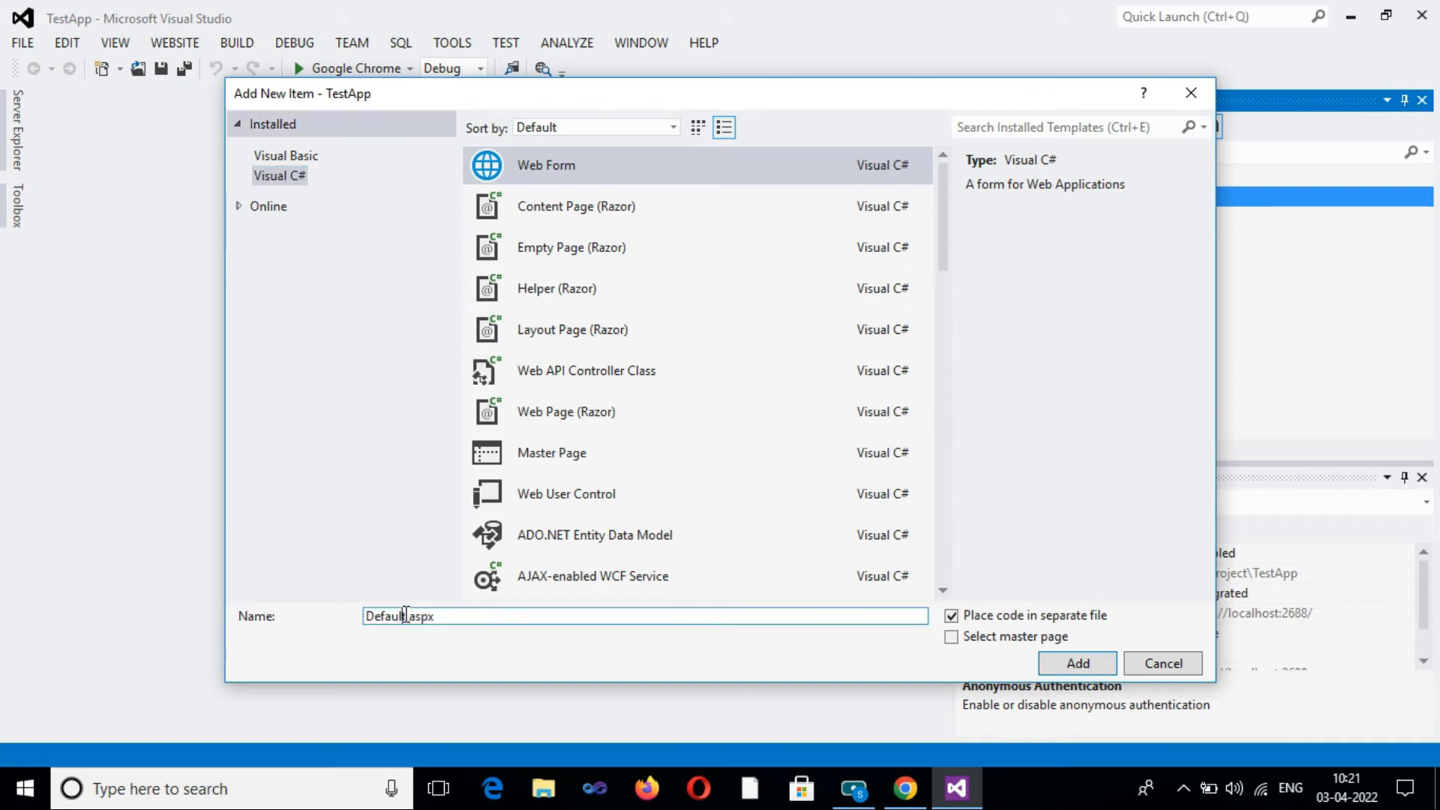
pyautogui.moveTo(408, 616); pyautogui.dragTo(270, 625)
pyautogui.write('Home')
pyautogui.click(1079, 663)
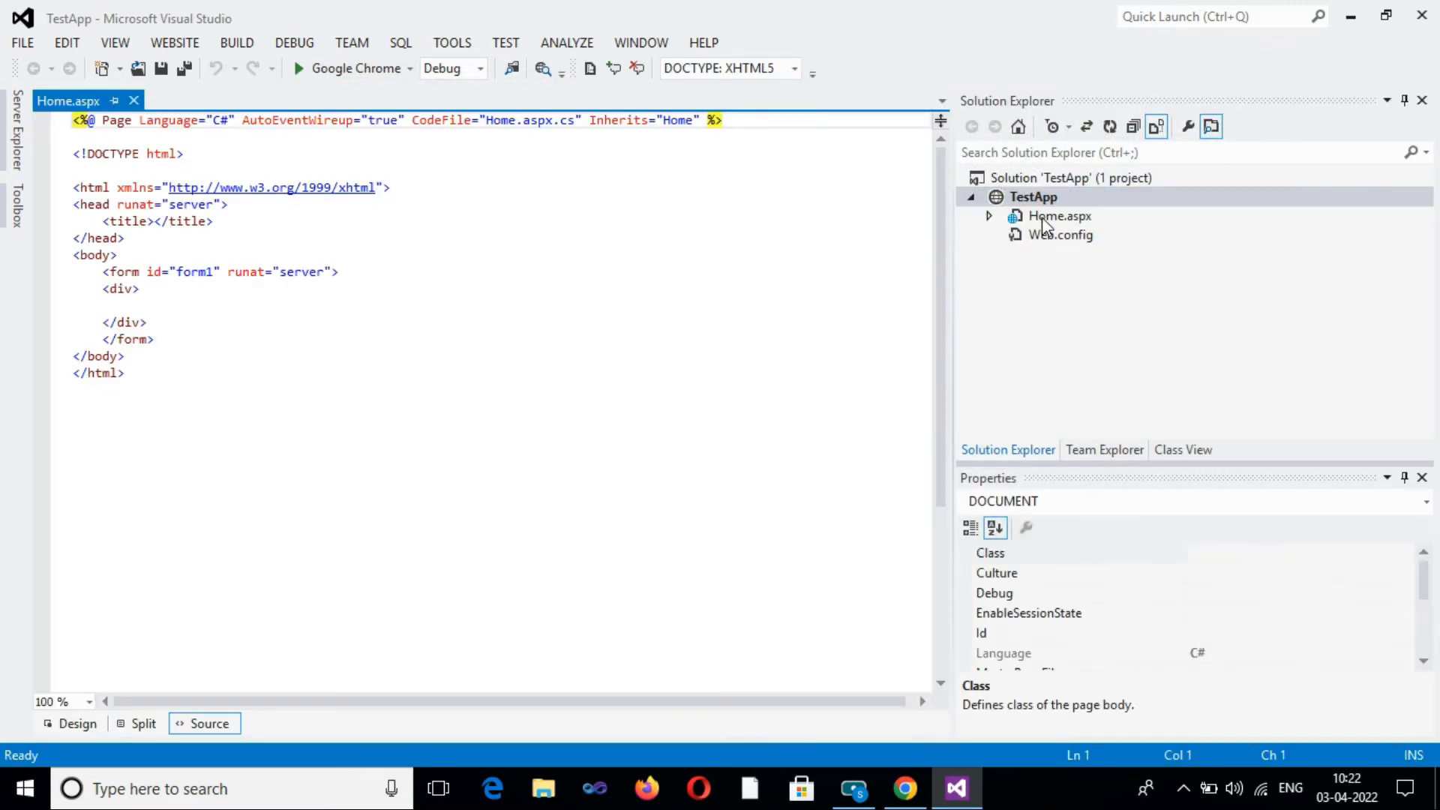
# Step: Insert an h1 heading reading "Welcome to my Application" inside the div of Home.aspx and save the page
pyautogui.click(212, 301)
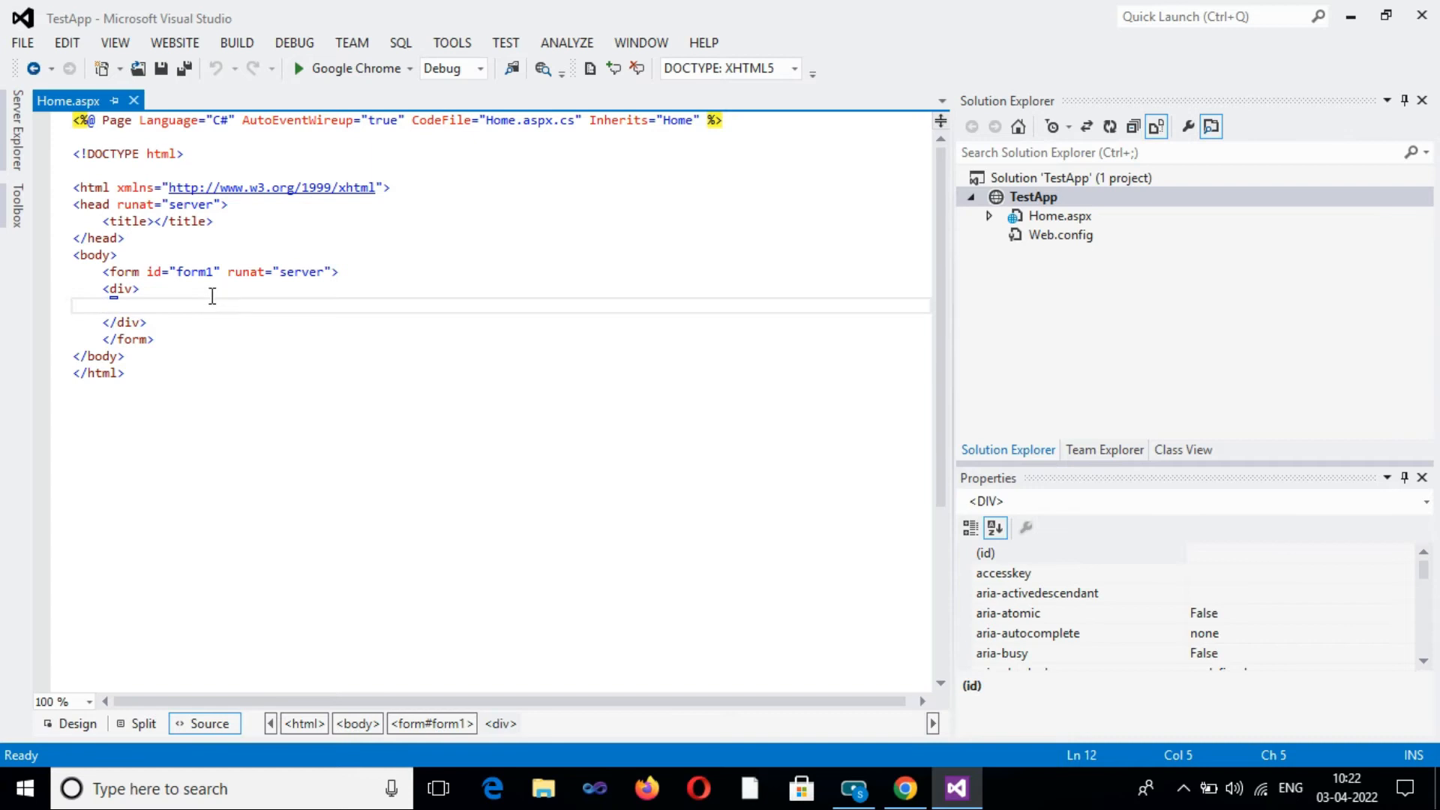
pyautogui.write('h')
pyautogui.press('BackSpace')
pyautogui.write('<h')
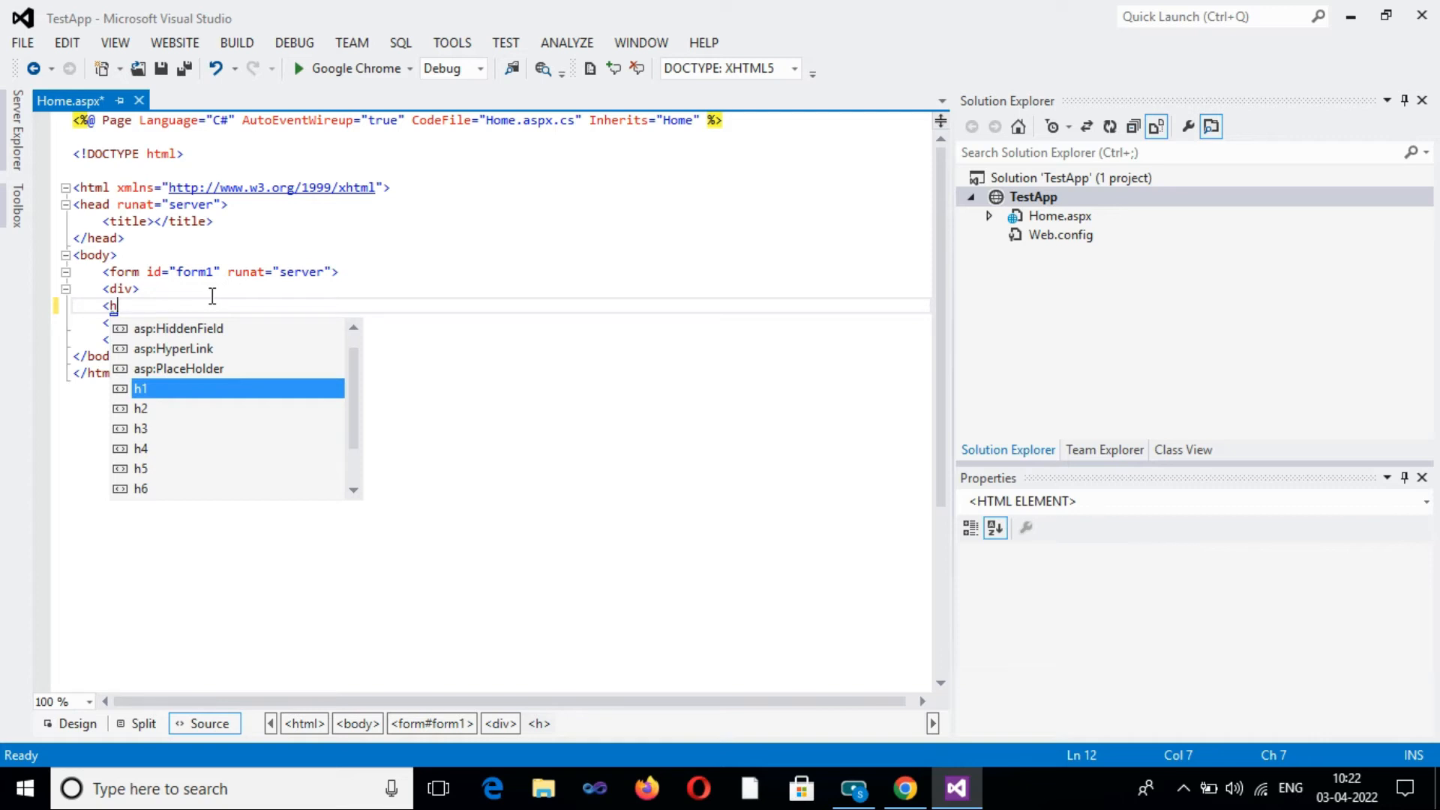
pyautogui.write('1>')
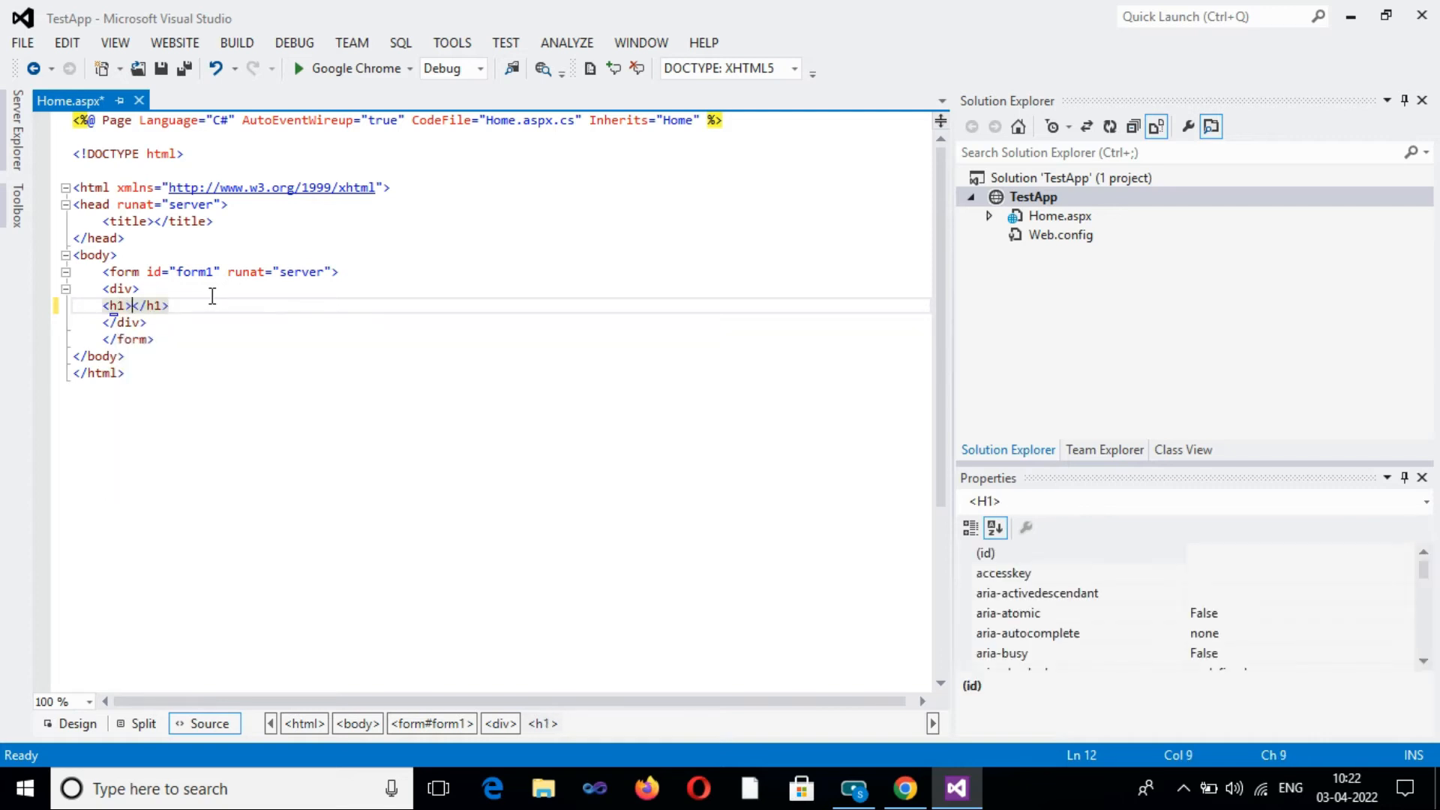
pyautogui.write('Welc')
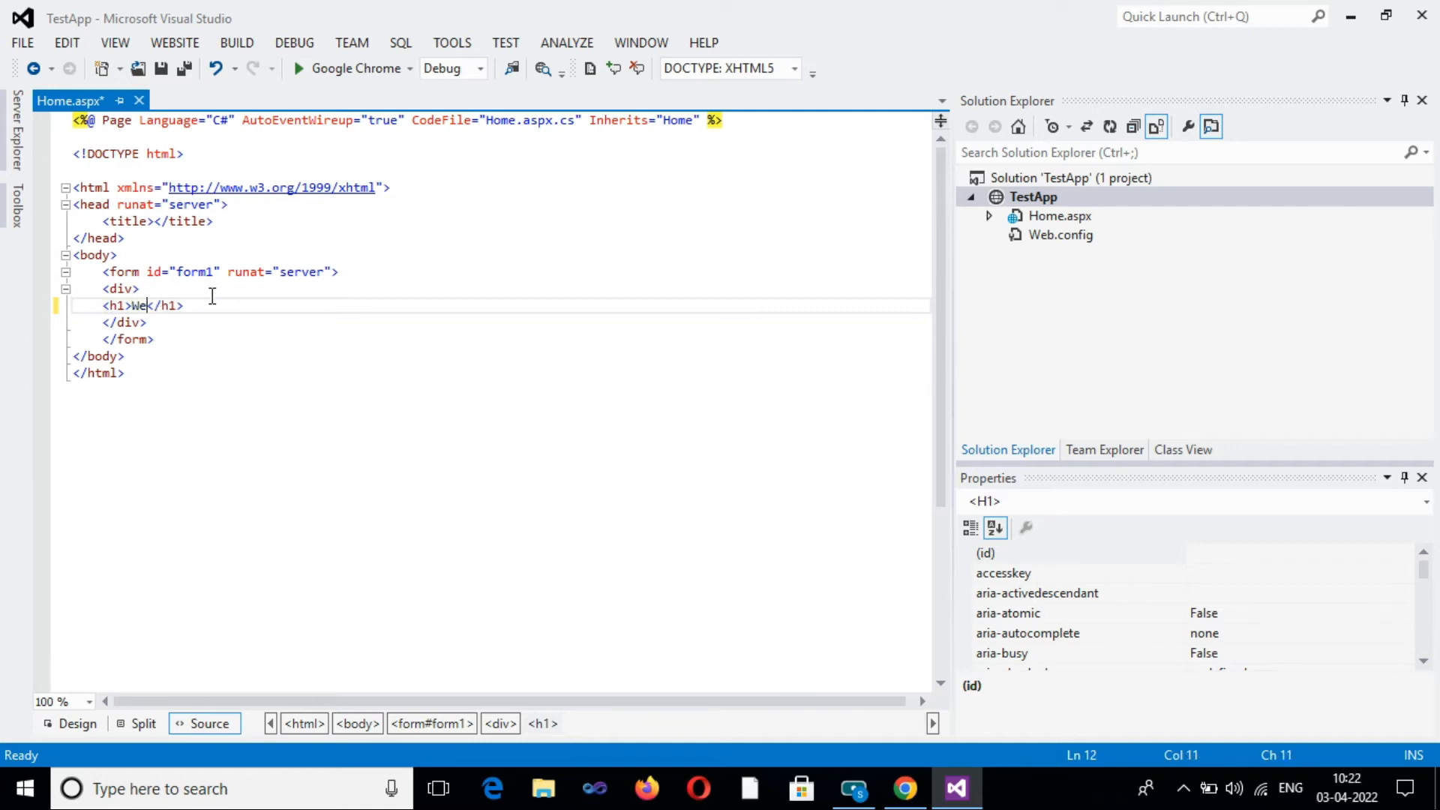
pyautogui.write('ome to my A')
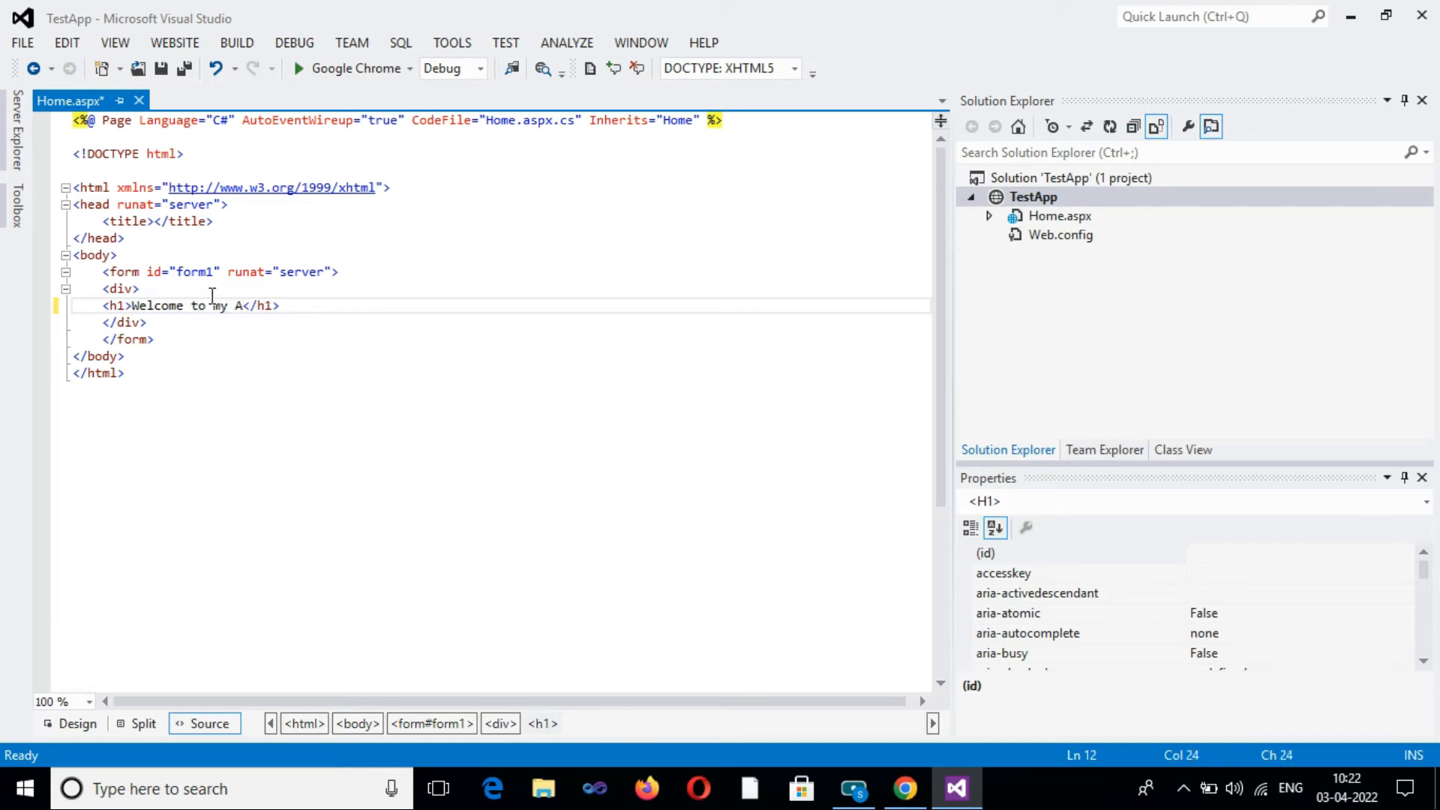
pyautogui.write('pplication')
pyautogui.click(411, 274)
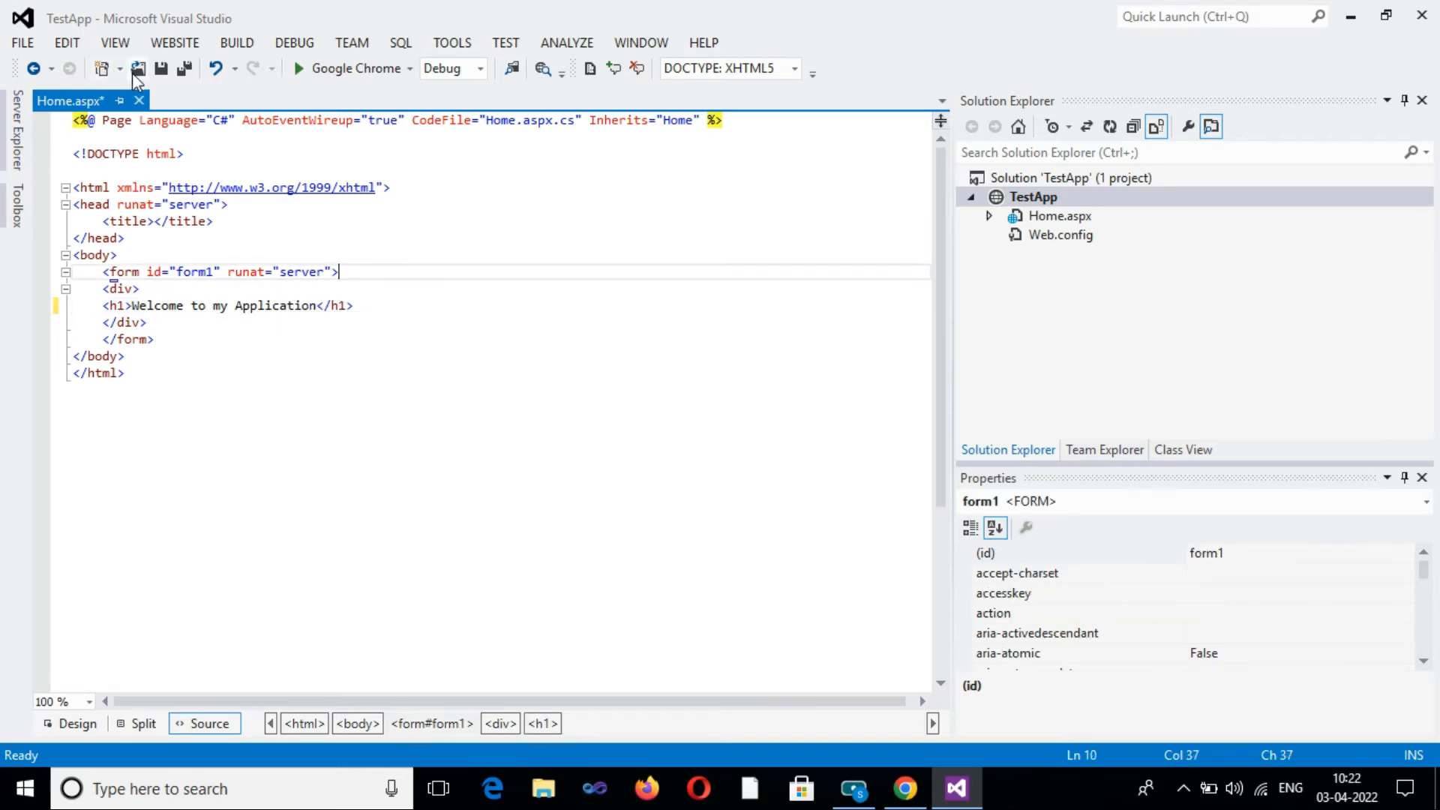
pyautogui.click(160, 68)
pyautogui.click(377, 258)
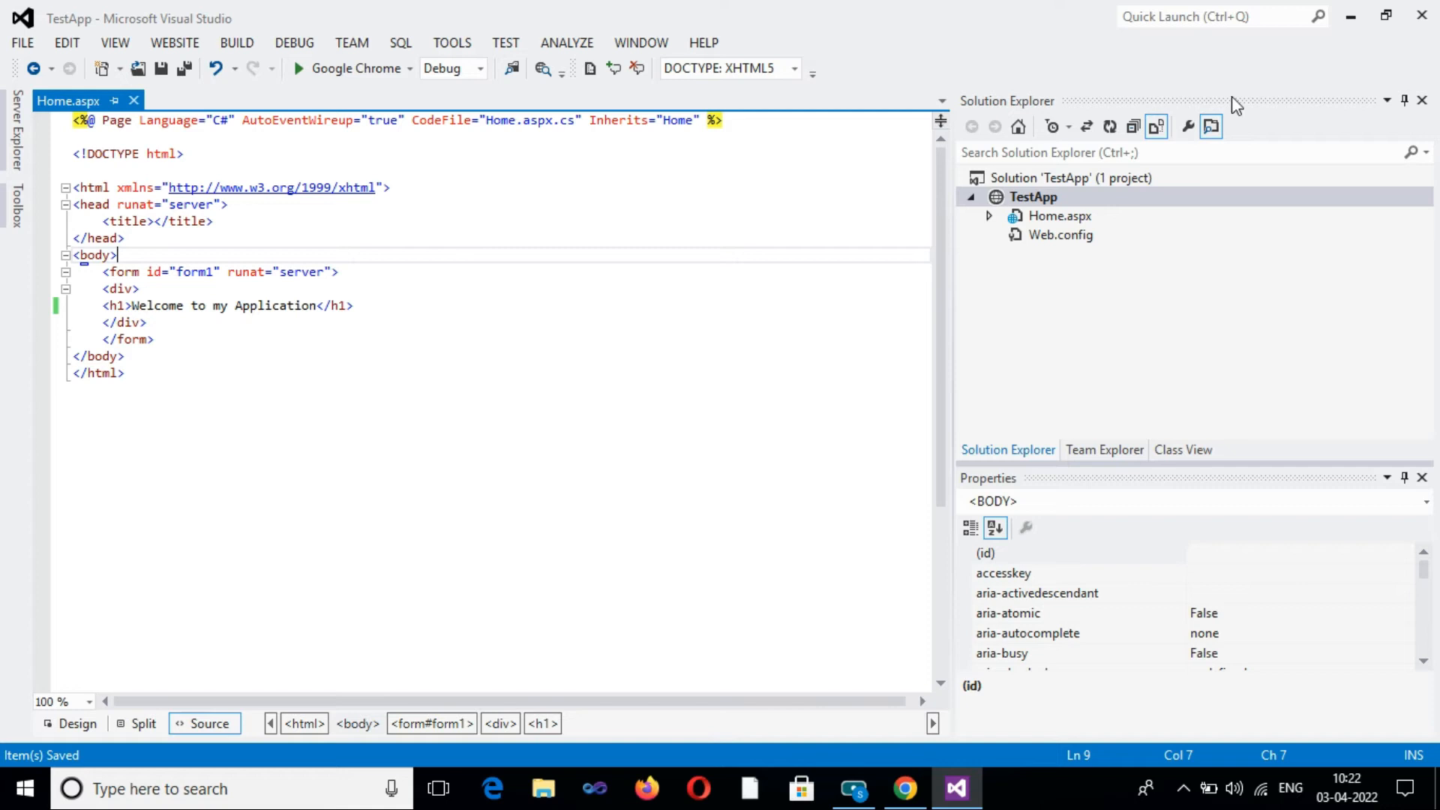
# Step: Minimize Visual Studio, search Windows for inetmgr and open Internet Information Services (IIS) Manager
pyautogui.click(1350, 15)
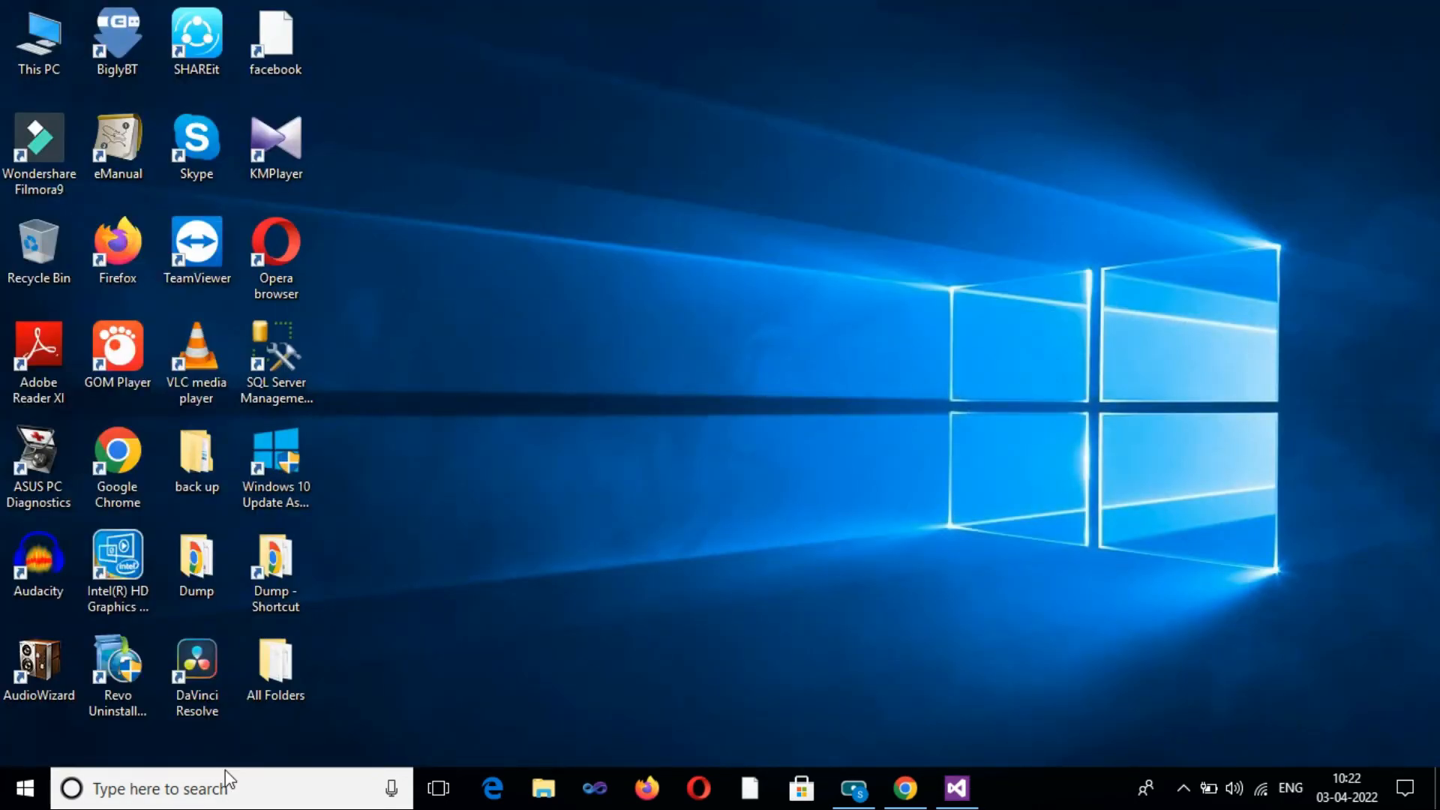
pyautogui.click(203, 788)
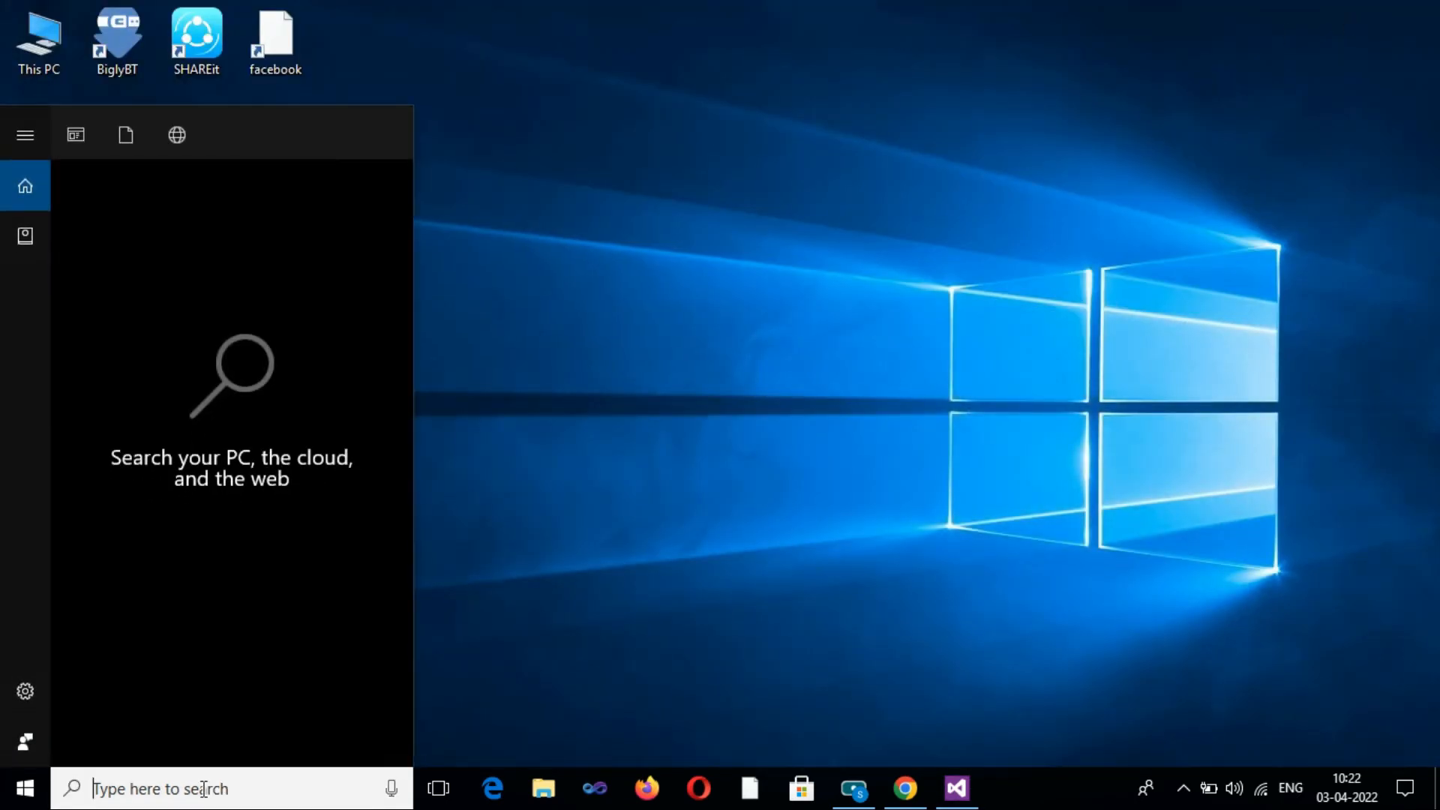
pyautogui.write('inet')
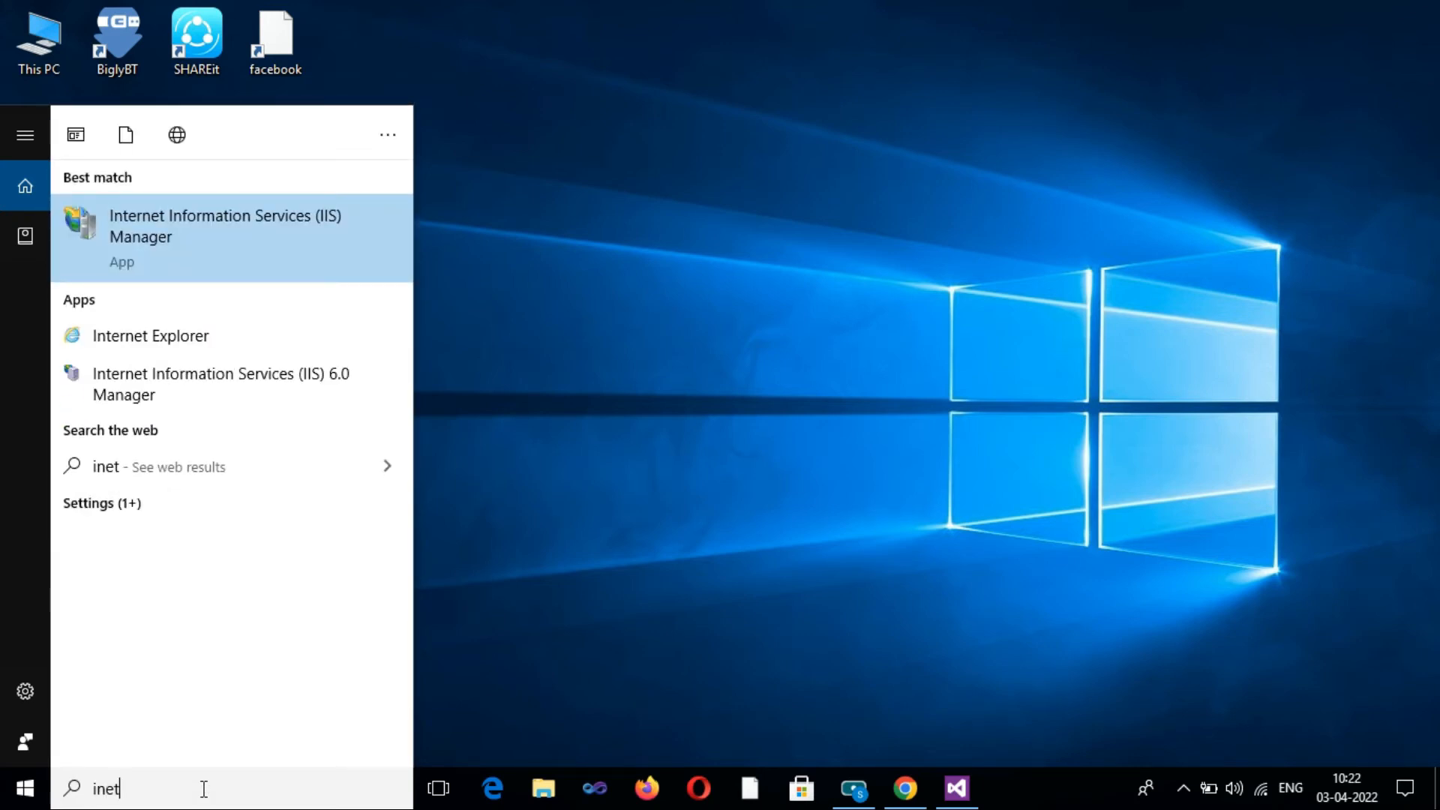
pyautogui.write('mgr')
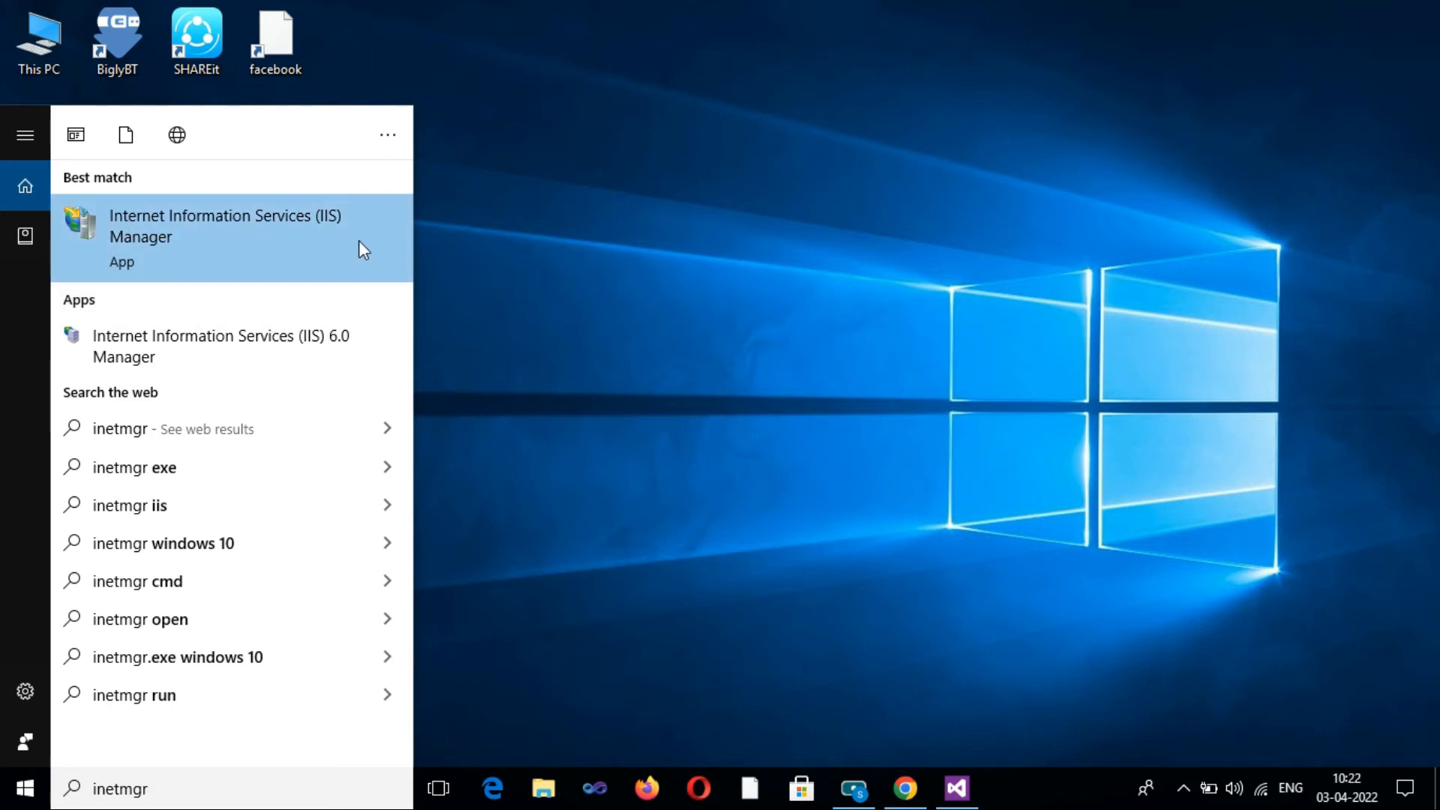
pyautogui.rightClick(254, 227)
pyautogui.click(164, 251)
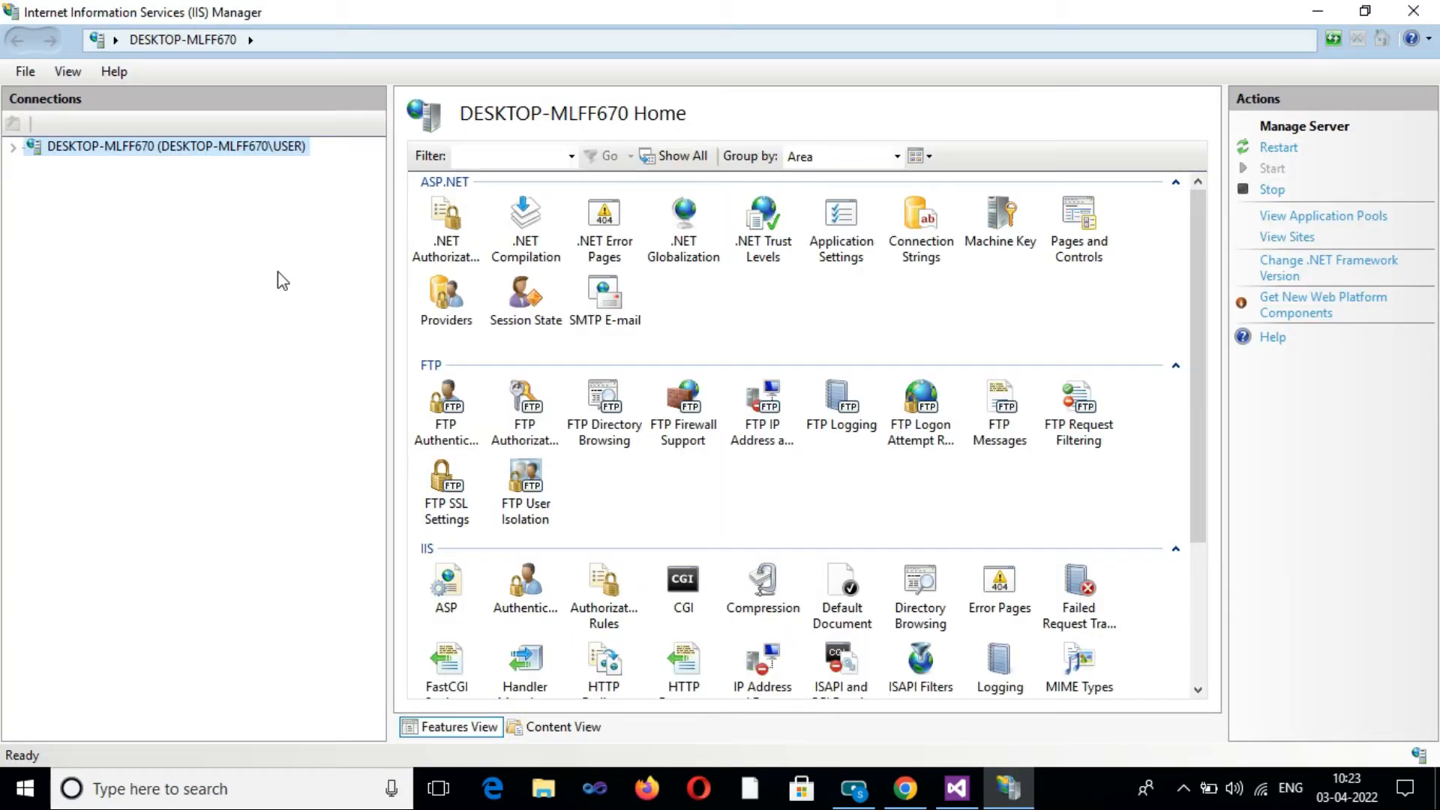
# Step: Expand the server tree down to the applications under Default Web Site and examine DefaultAppPool in the application pools list
pyautogui.click(12, 148)
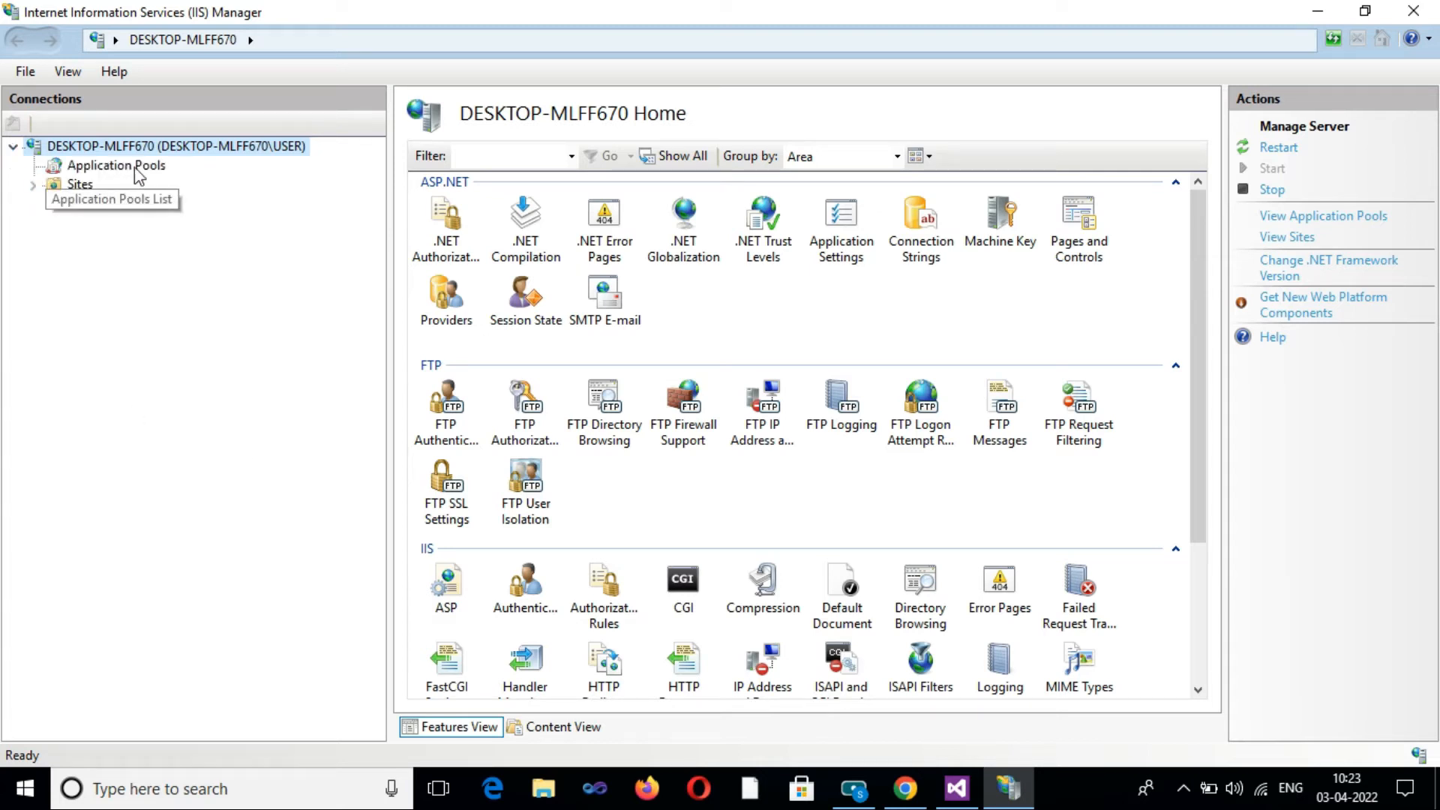
pyautogui.click(33, 184)
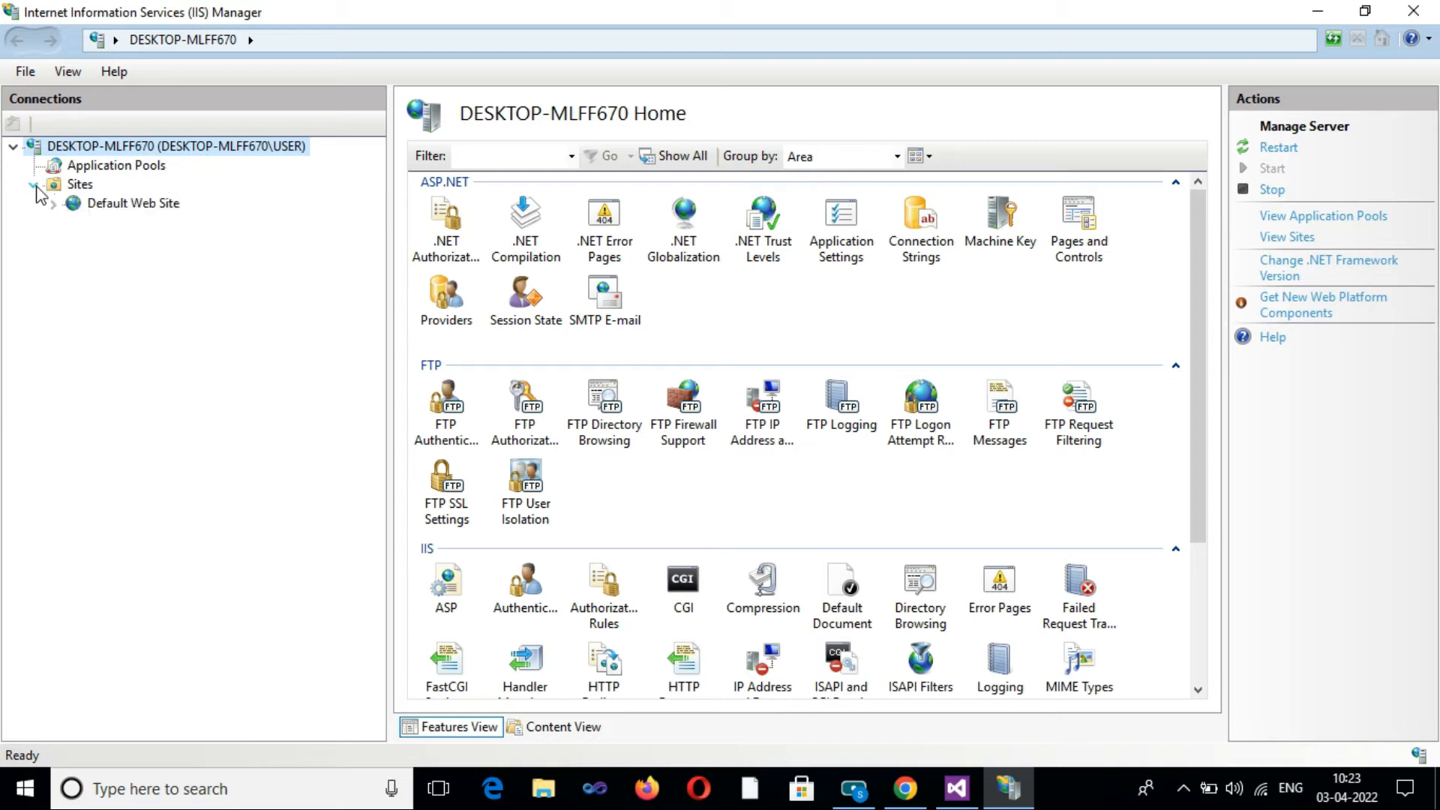
pyautogui.click(52, 203)
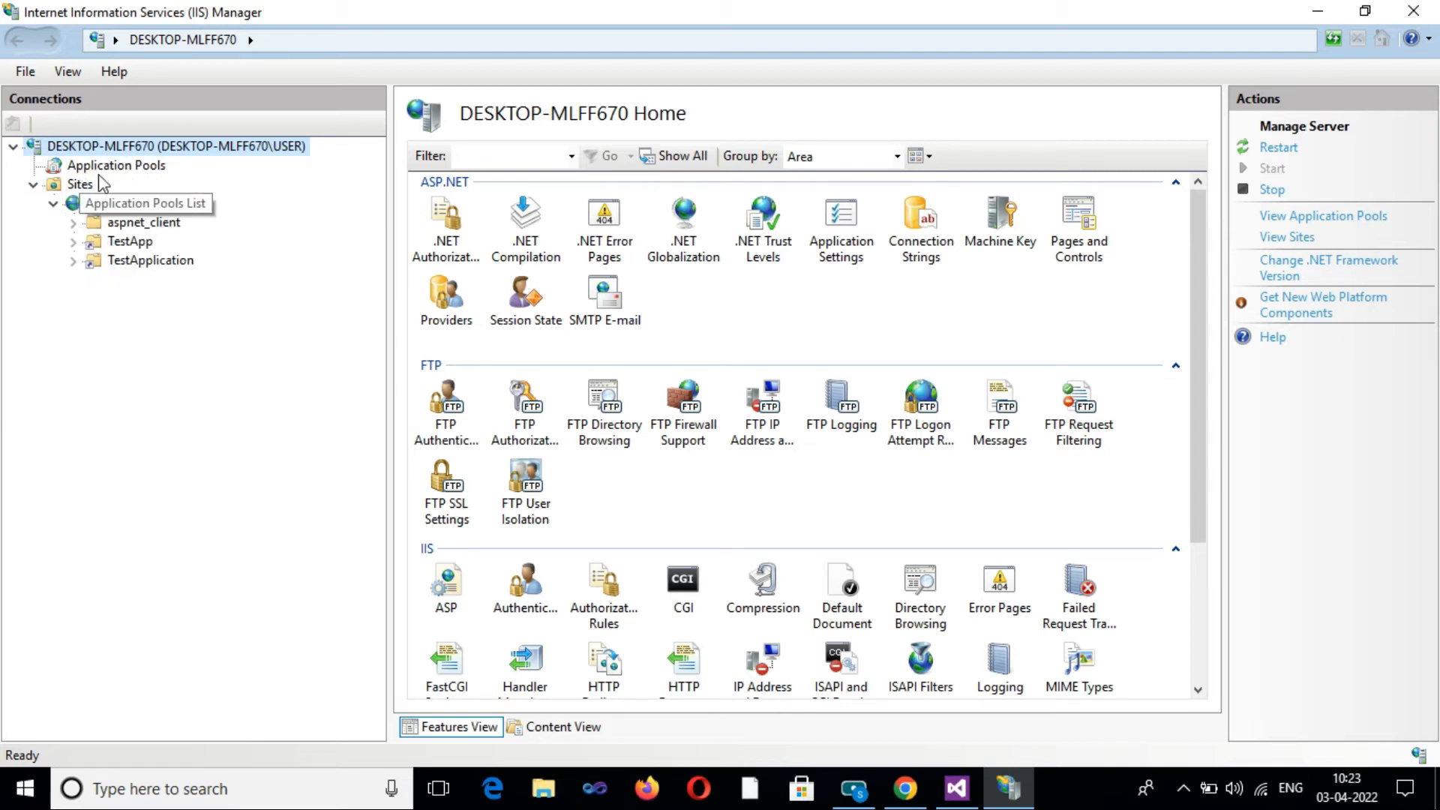
pyautogui.click(120, 171)
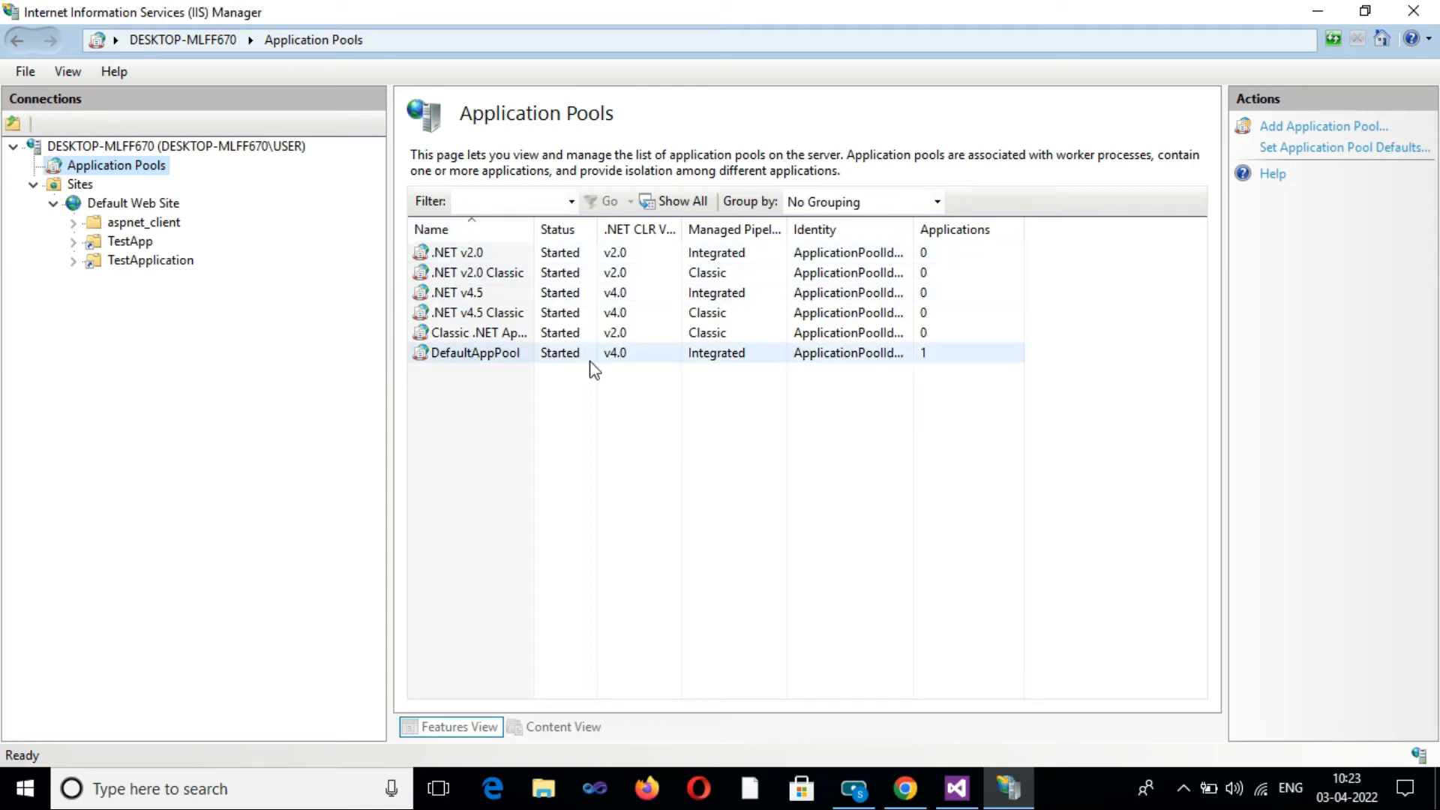
pyautogui.click(522, 357)
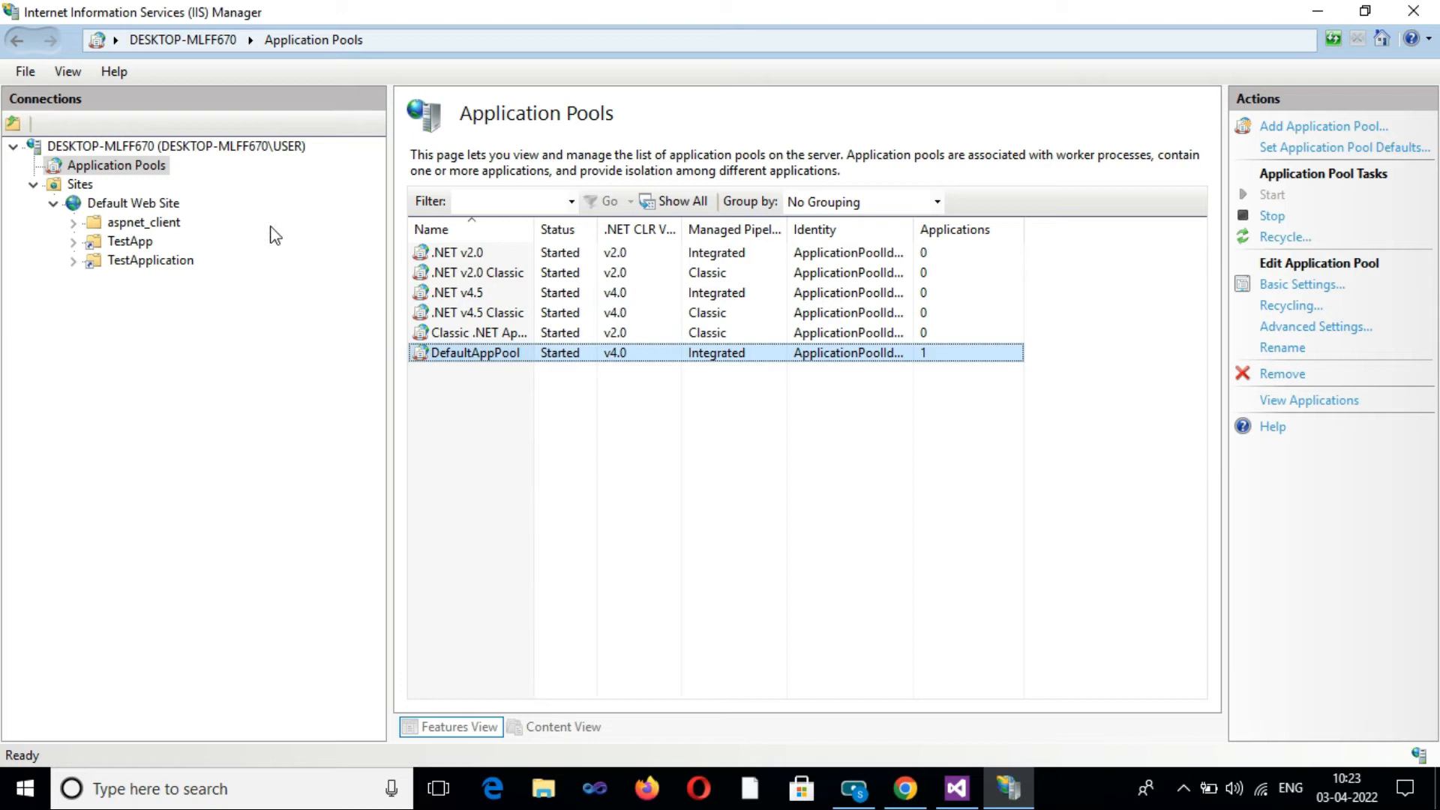
# Step: View the applications assigned to DefaultAppPool and return to the application pools list
pyautogui.rightClick(456, 354)
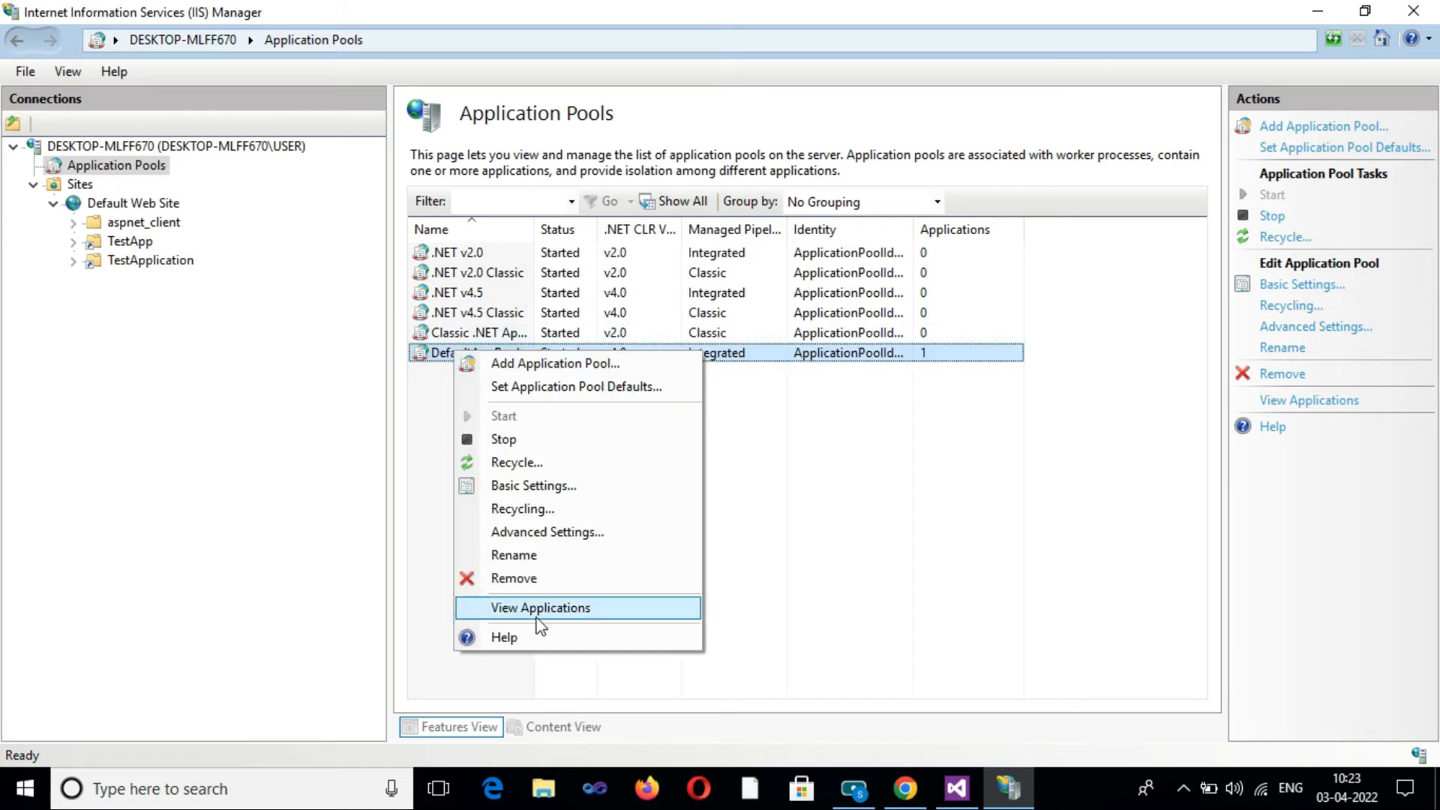
pyautogui.click(616, 609)
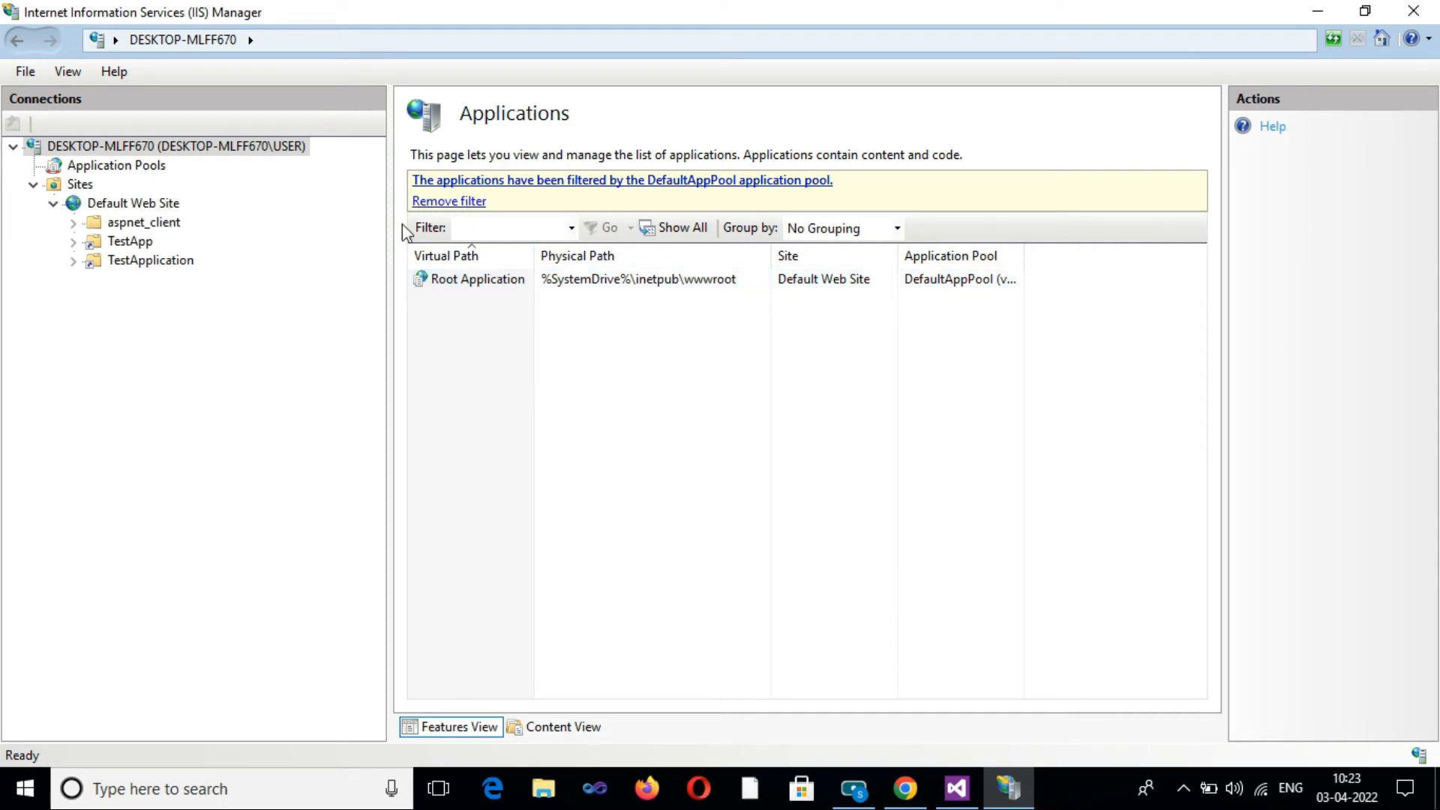
pyautogui.click(133, 168)
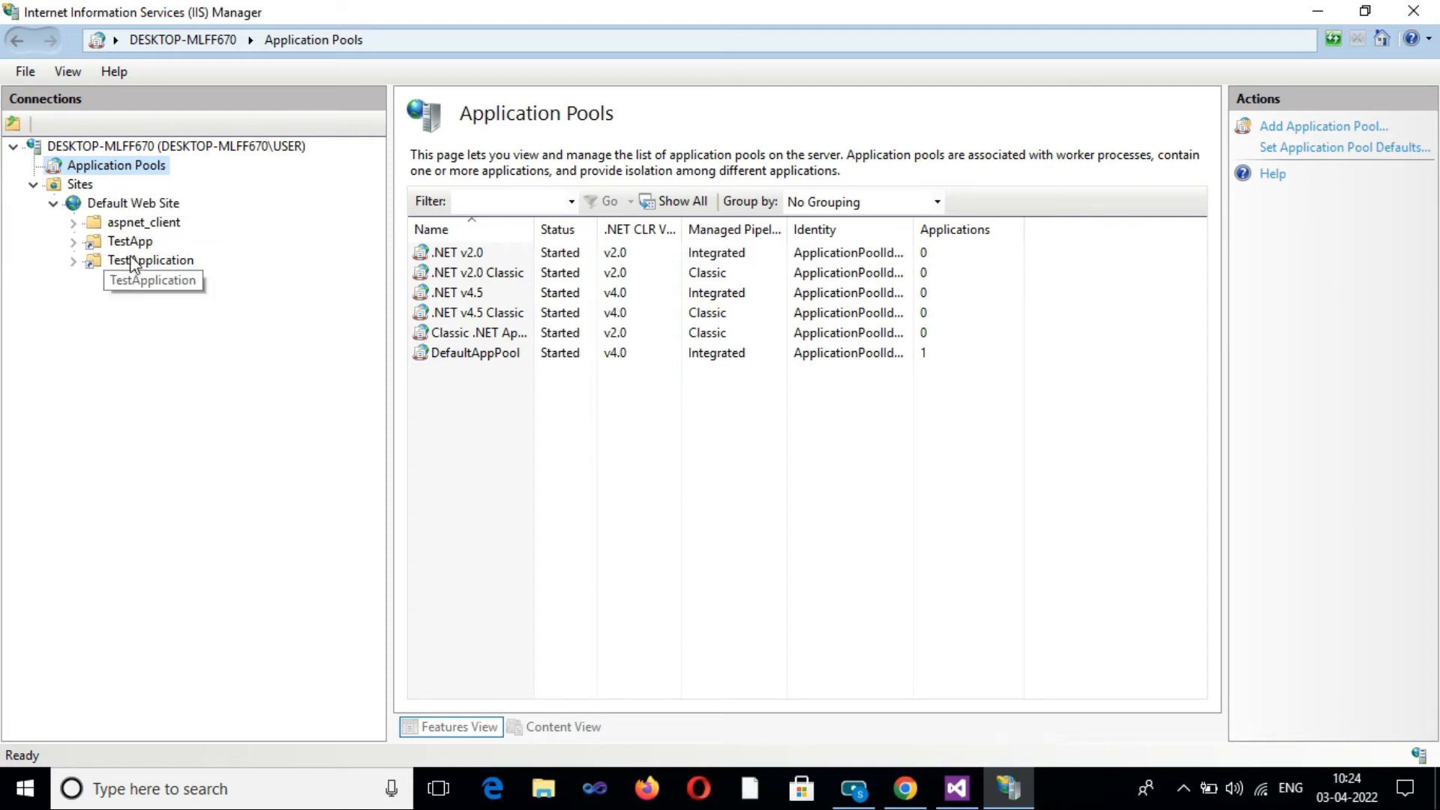
# Step: Add an application pool named TestApp with .NET CLR Version v4.0.30319 and Integrated pipeline mode, and check its entry in the list
pyautogui.rightClick(140, 170)
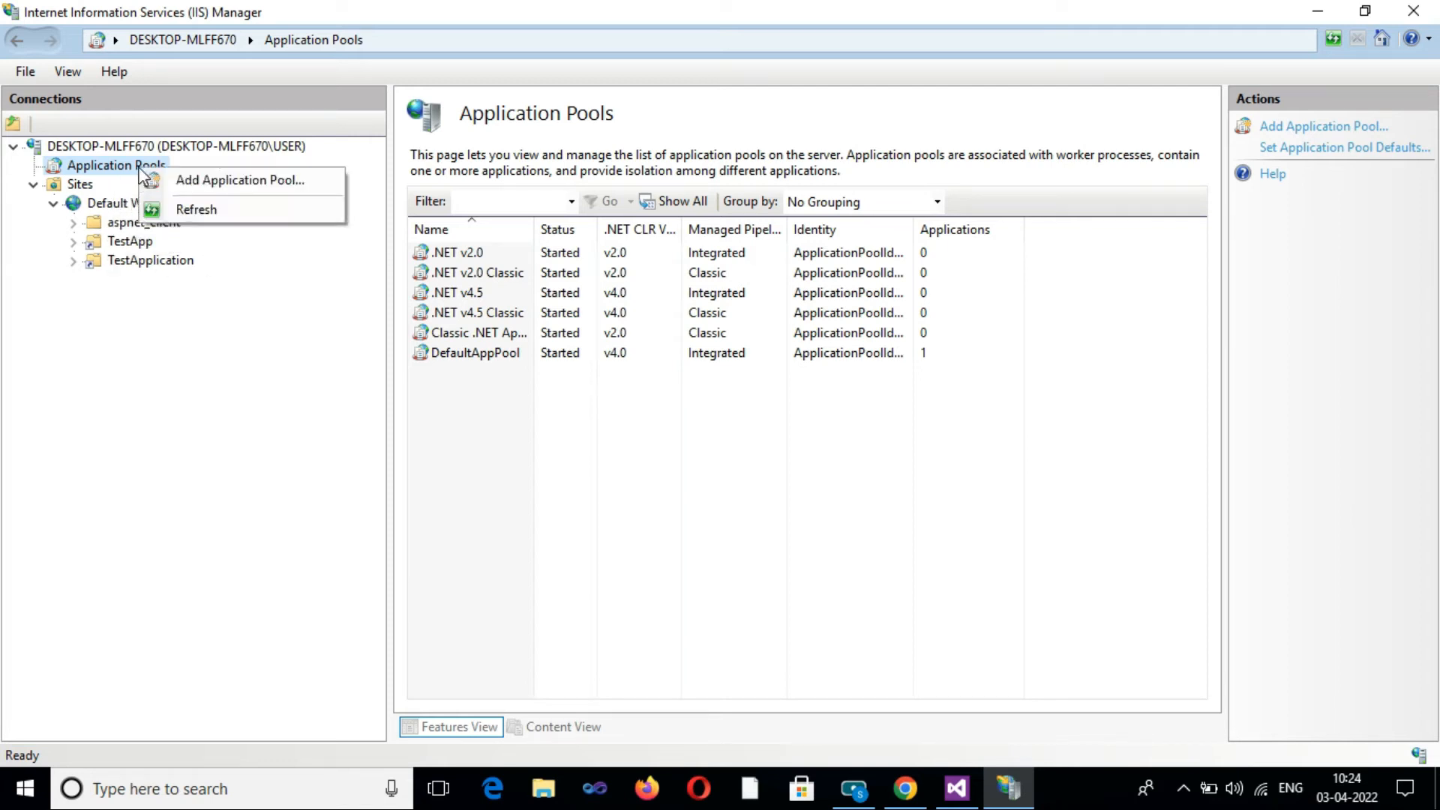
pyautogui.click(205, 184)
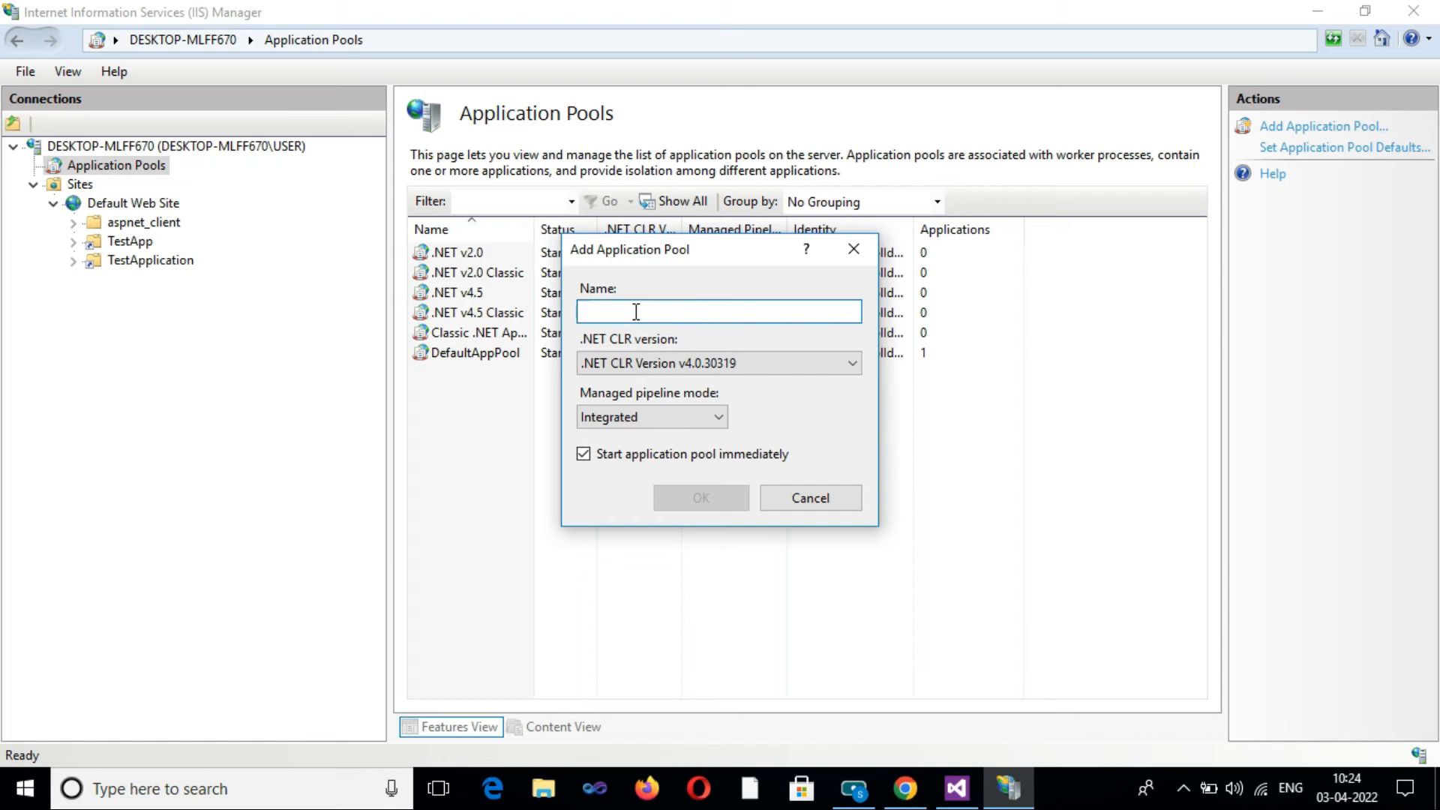
pyautogui.write('TestApp')
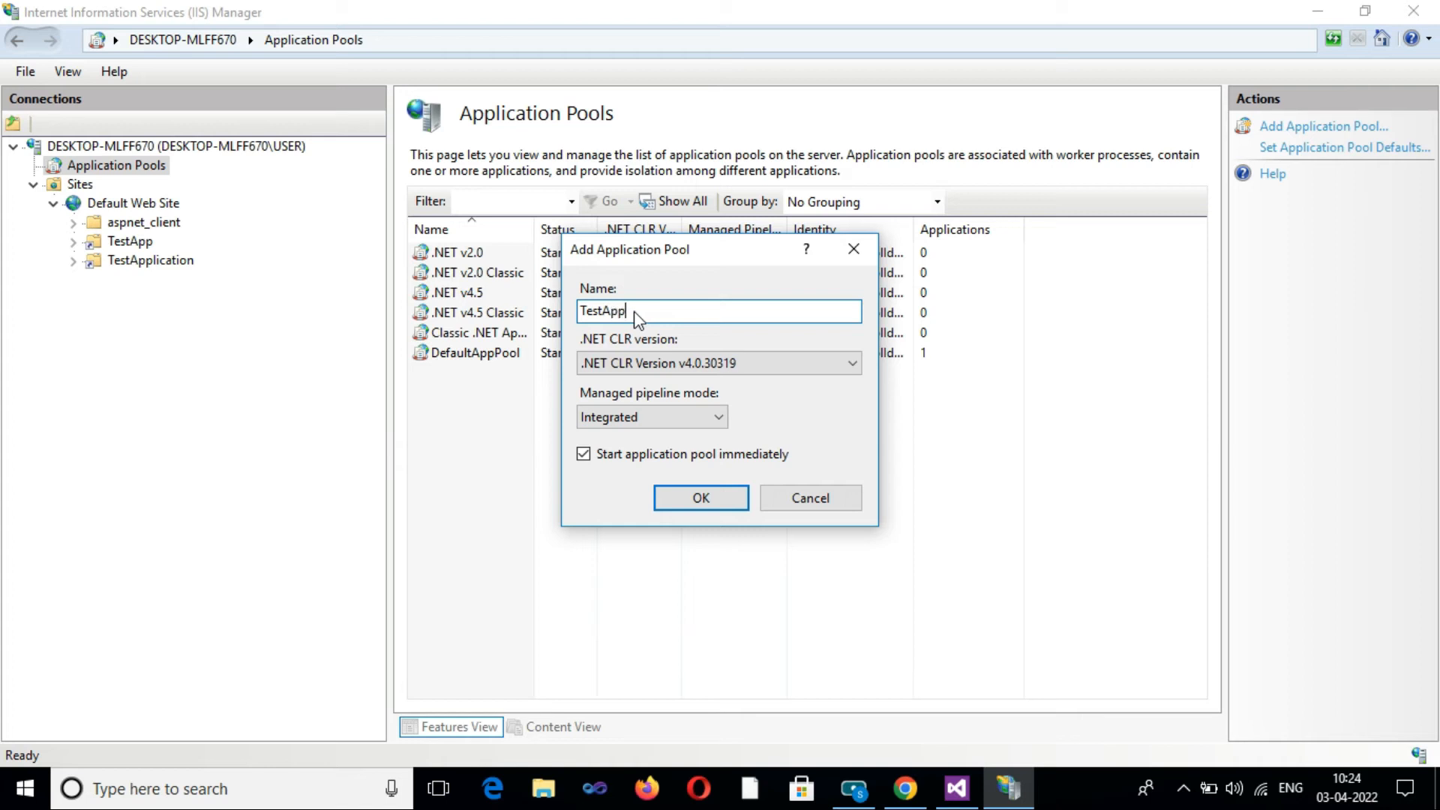
pyautogui.click(854, 364)
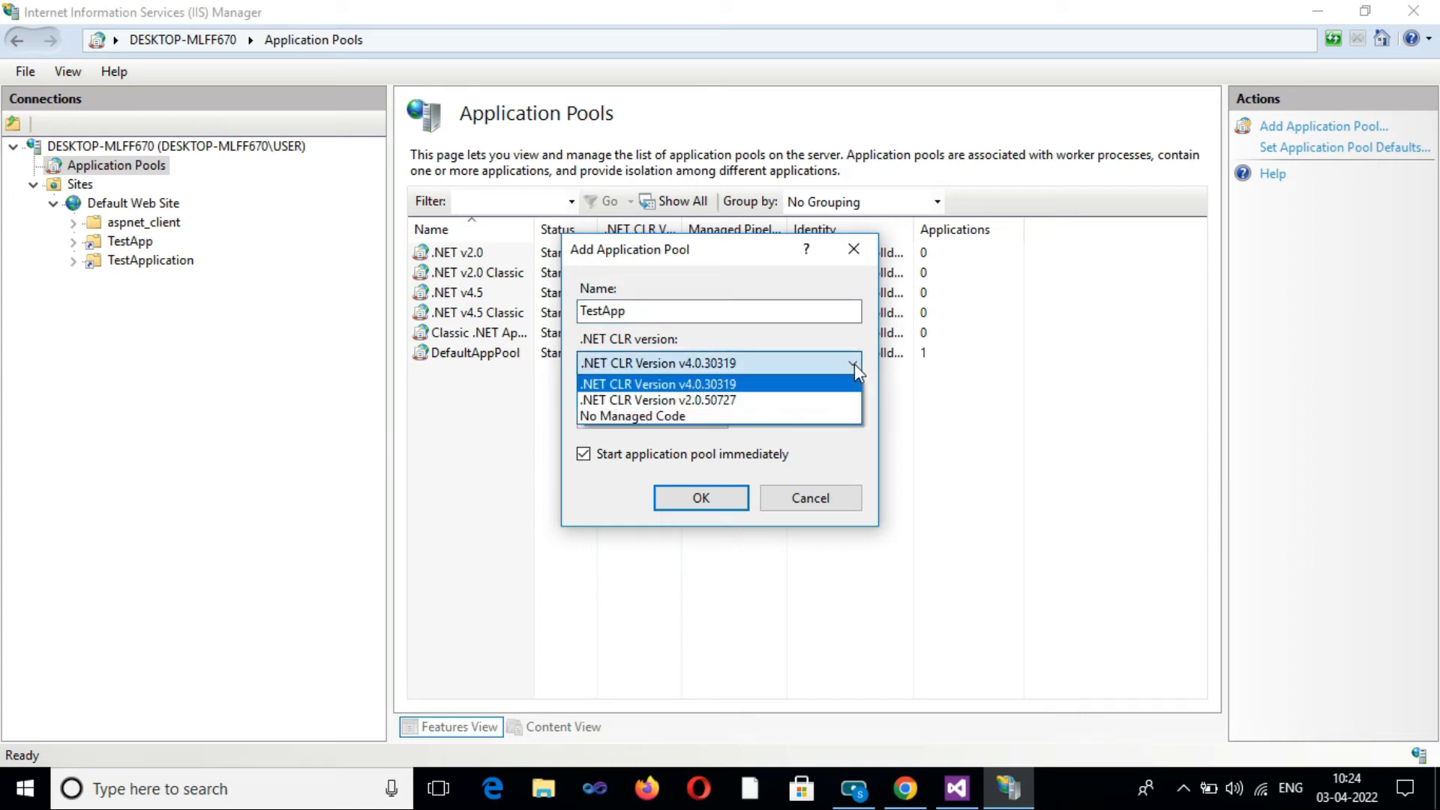
pyautogui.click(707, 389)
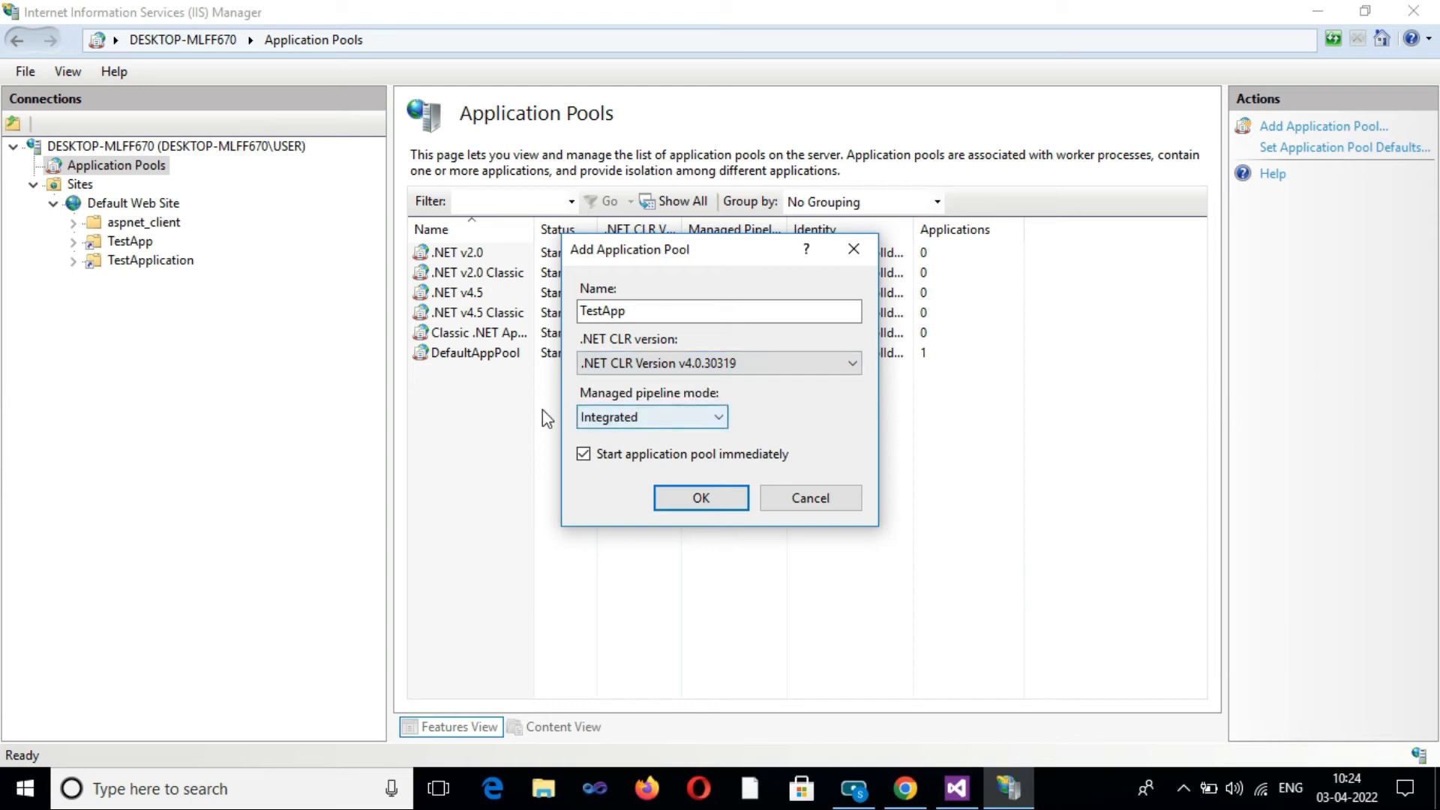
pyautogui.click(718, 414)
pyautogui.click(629, 419)
pyautogui.click(700, 497)
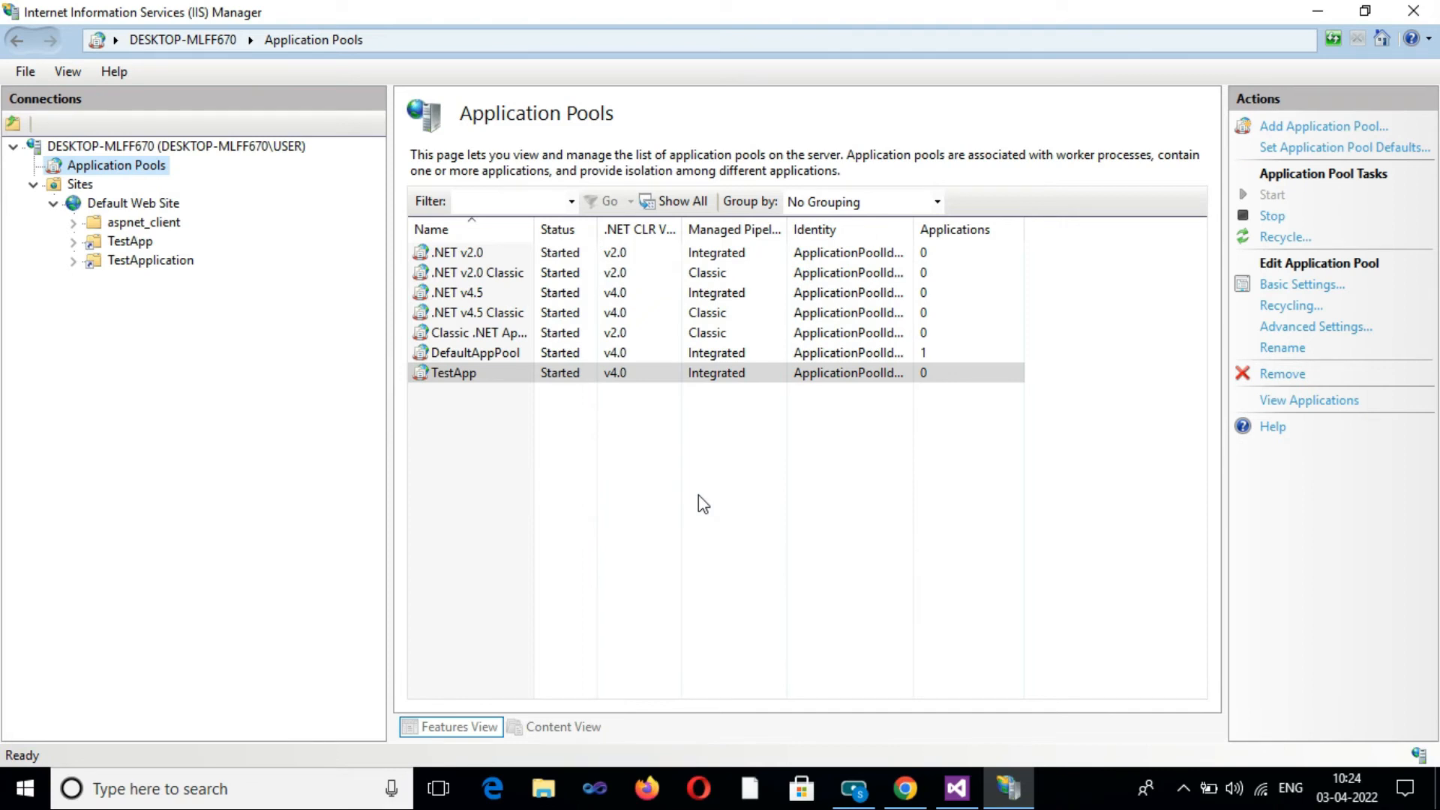
pyautogui.click(489, 253)
pyautogui.click(444, 375)
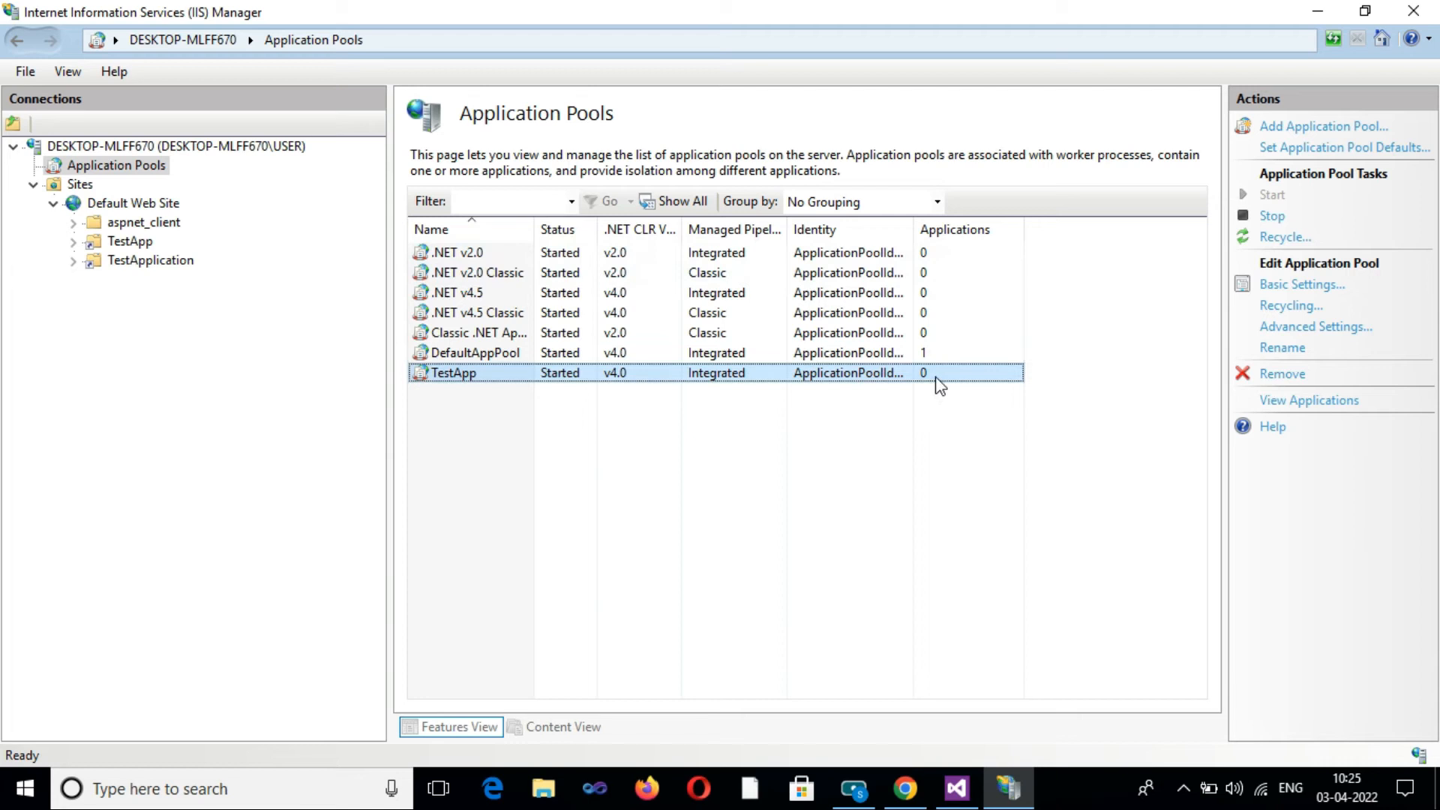
pyautogui.click(519, 435)
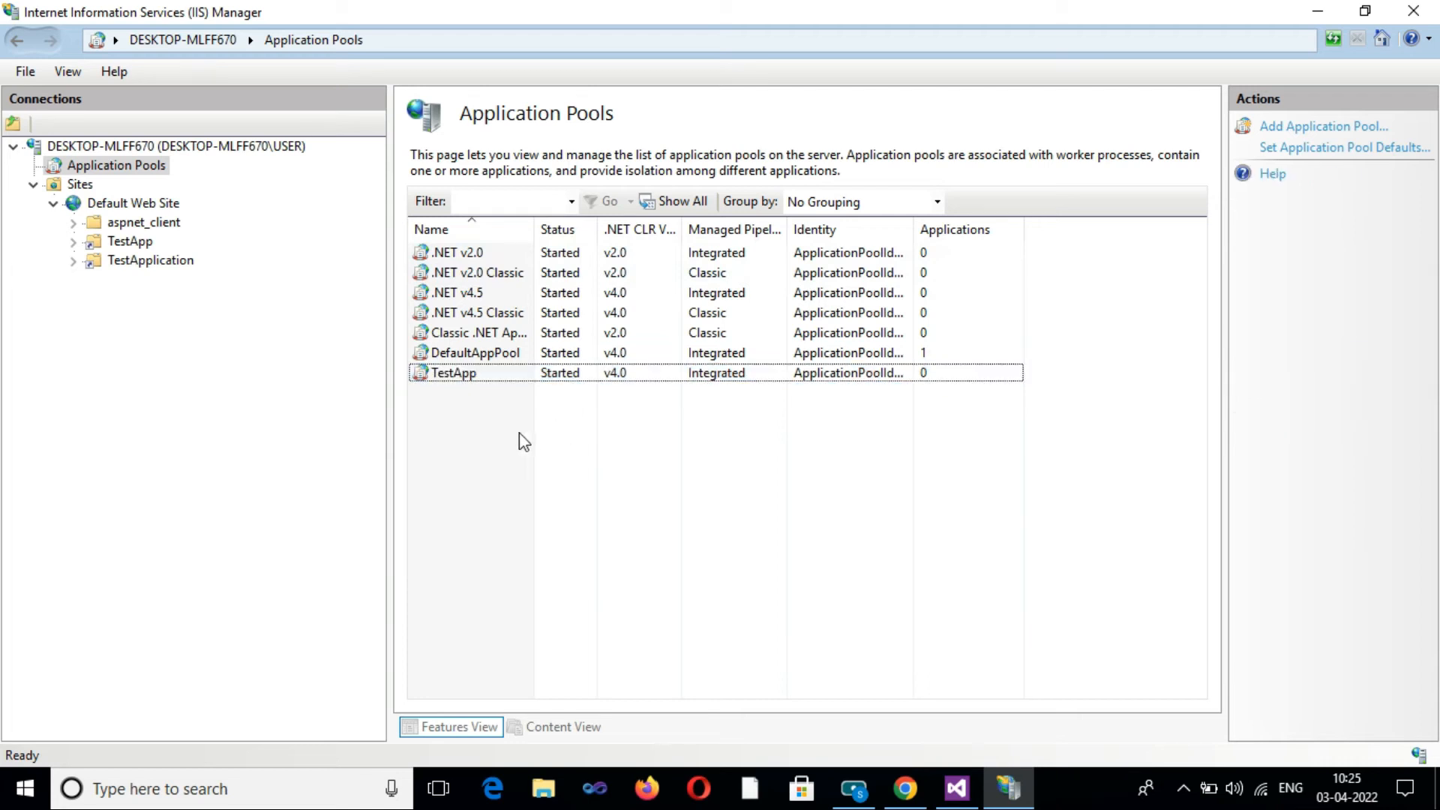
# Step: Start adding an application under Default Web Site with the alias MyApp and assign it to the TestApp application pool
pyautogui.click(153, 204)
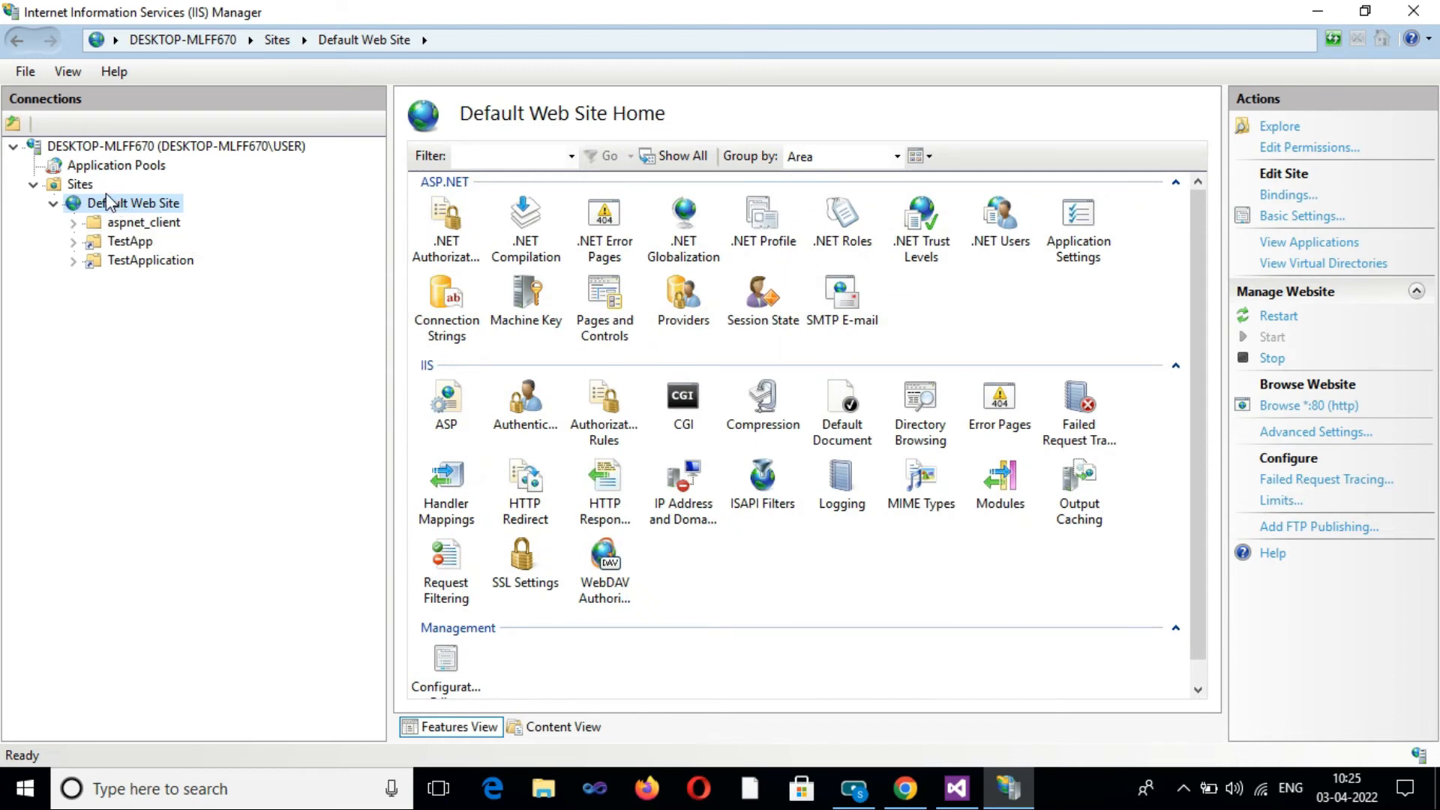
pyautogui.rightClick(149, 208)
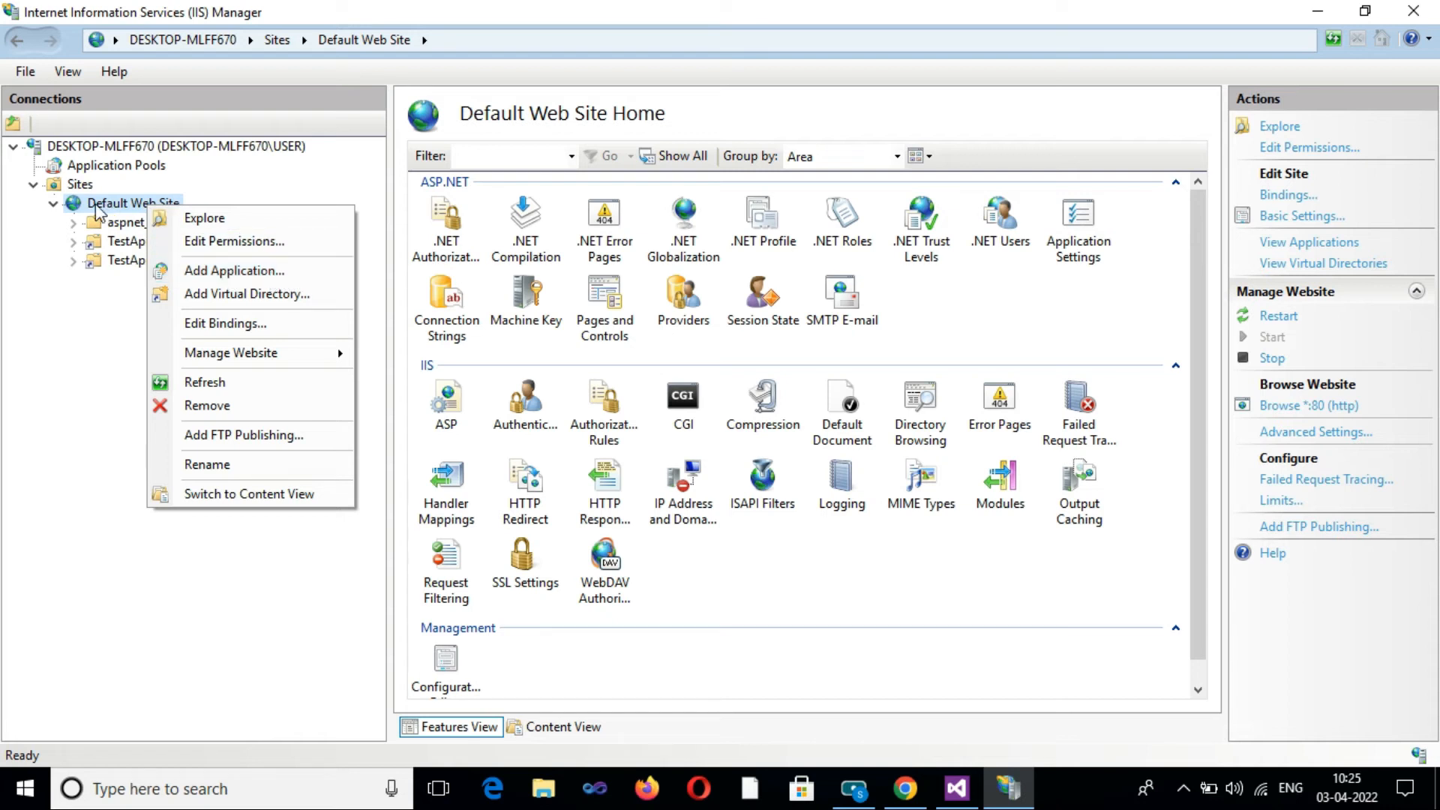
pyautogui.click(262, 283)
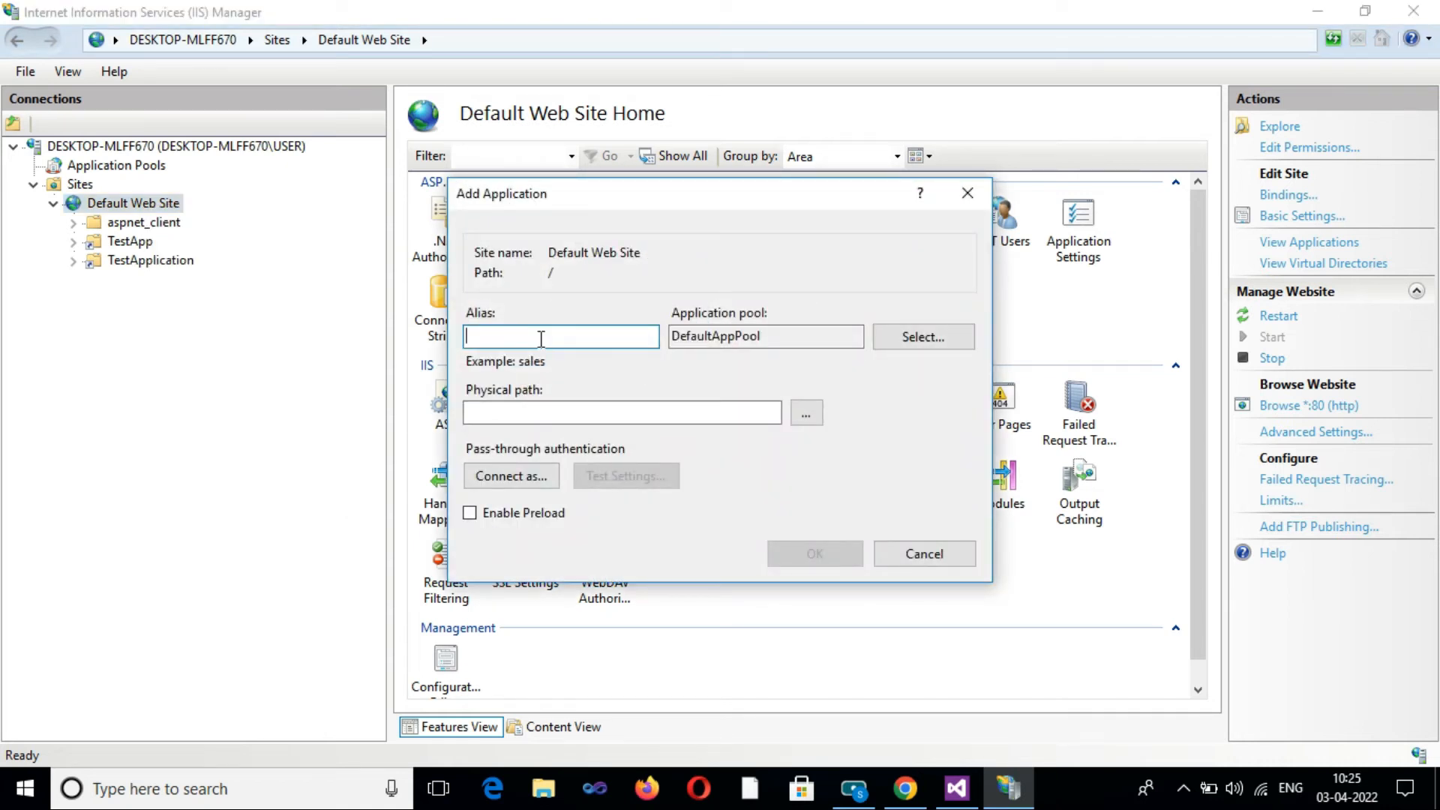
pyautogui.write('MyApp')
pyautogui.click(939, 334)
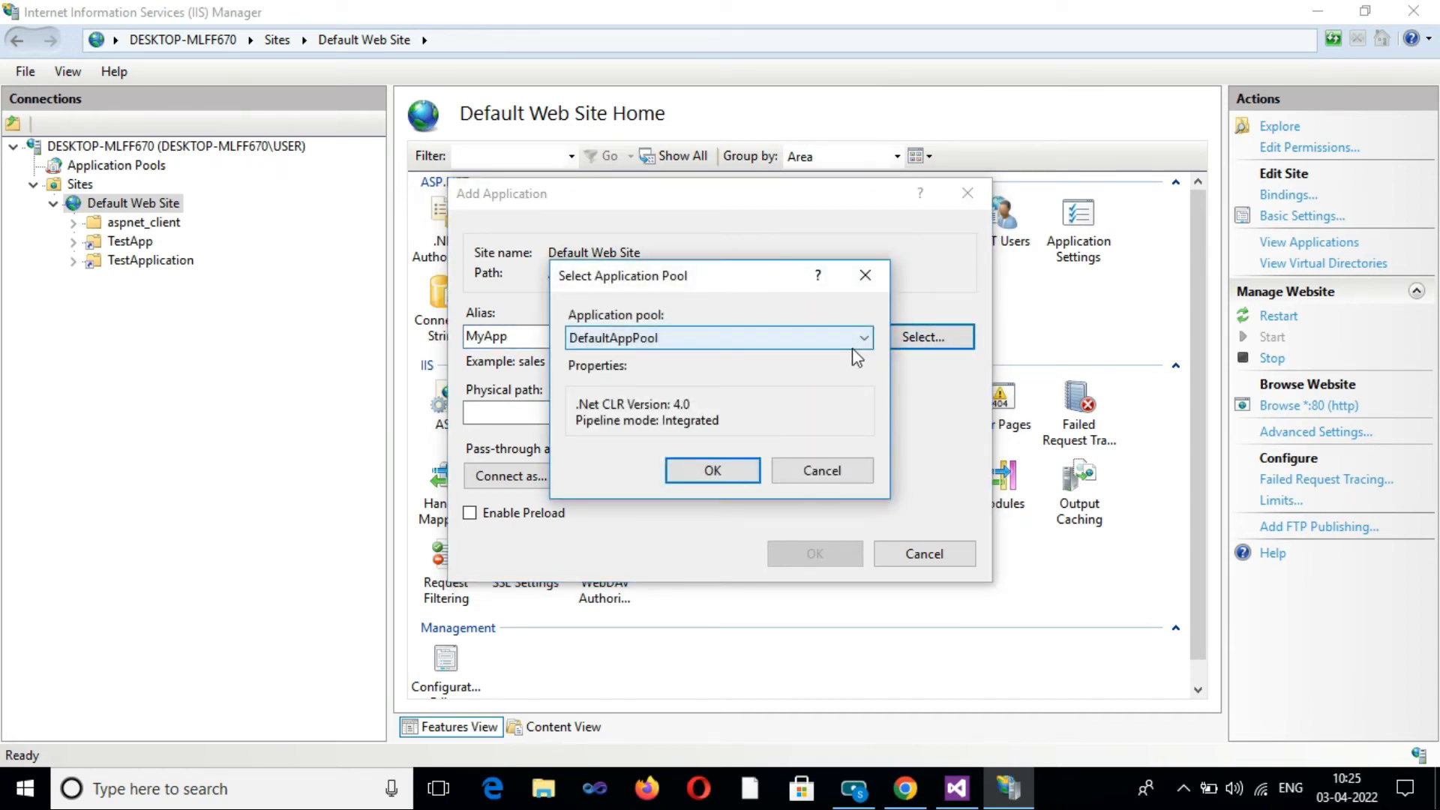
pyautogui.click(816, 346)
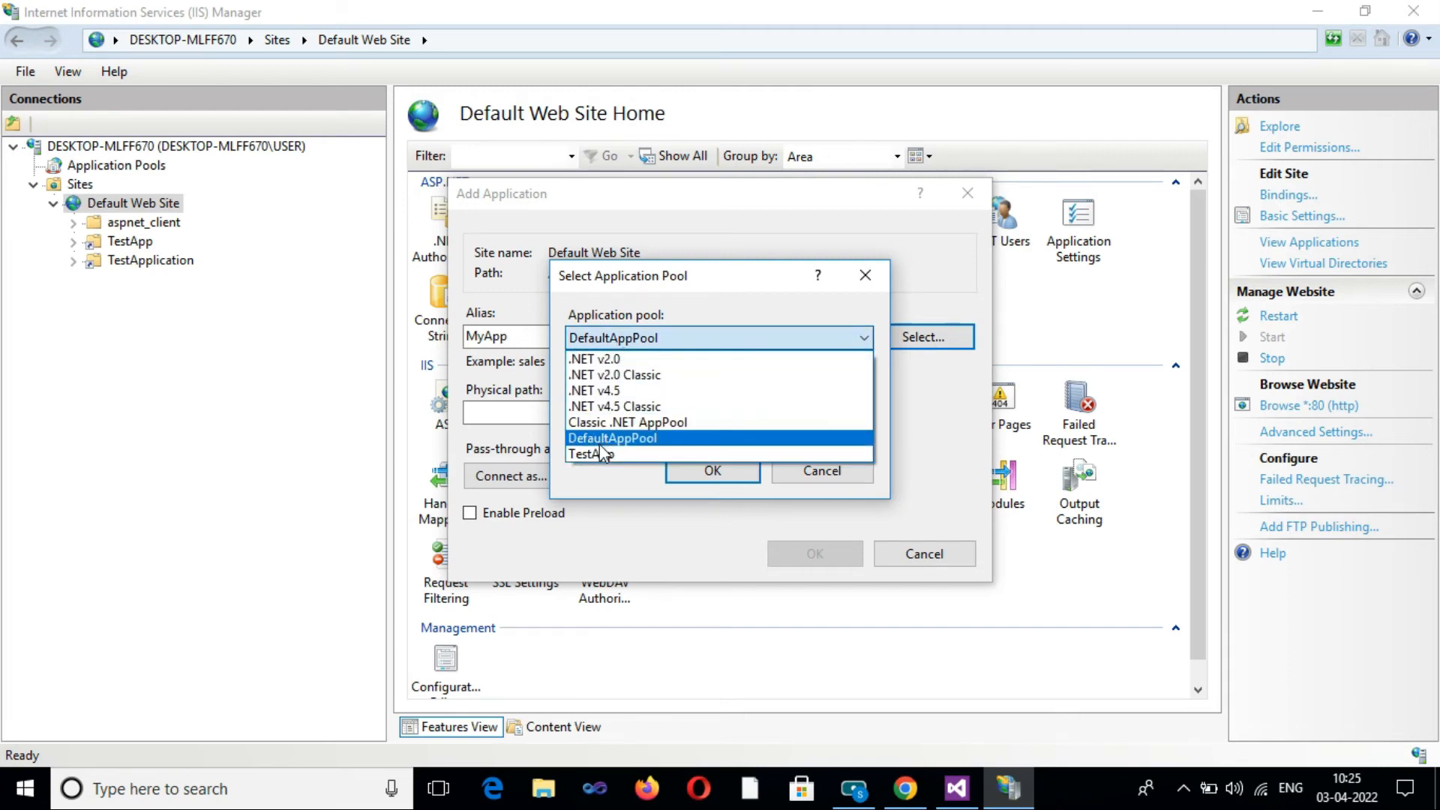
pyautogui.click(637, 454)
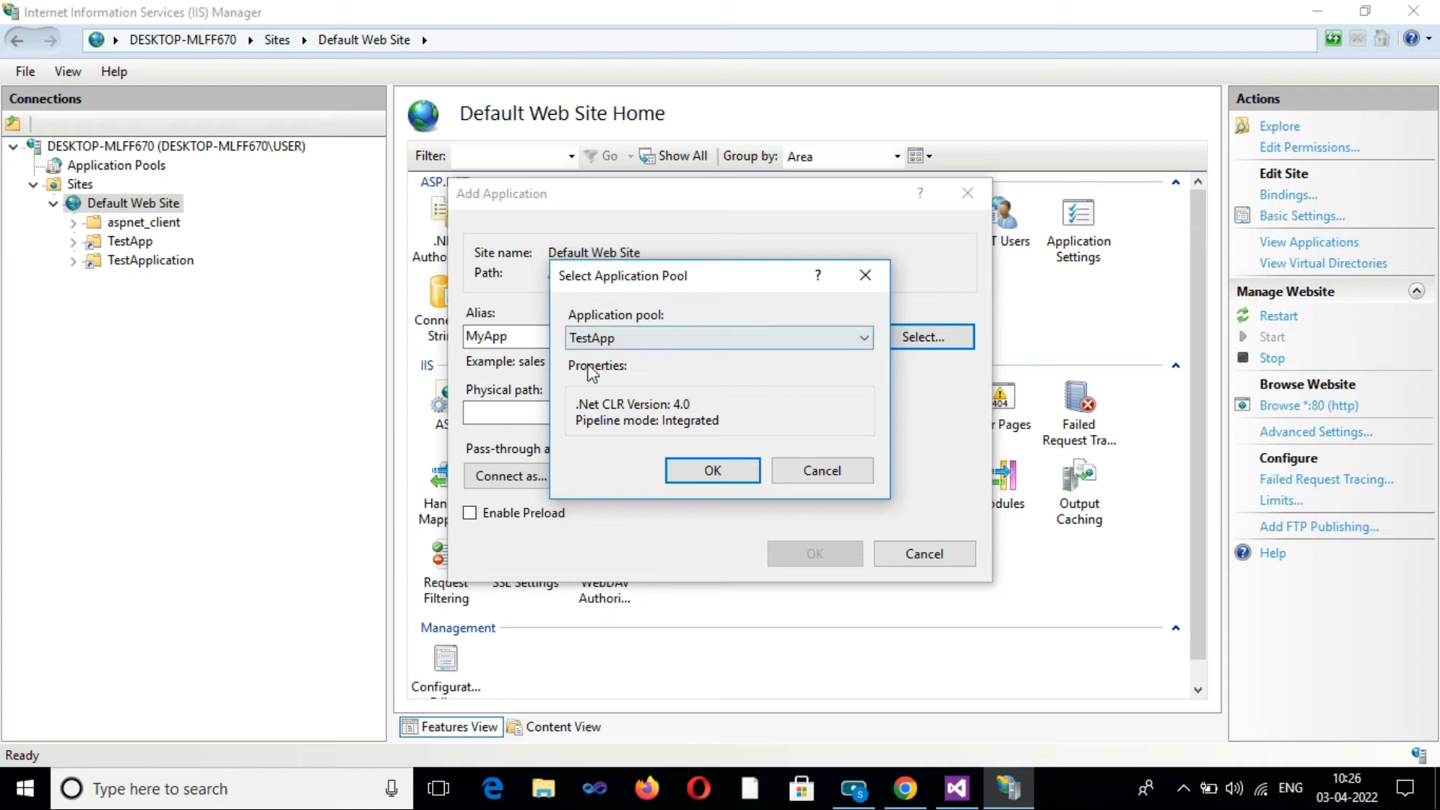
pyautogui.click(731, 473)
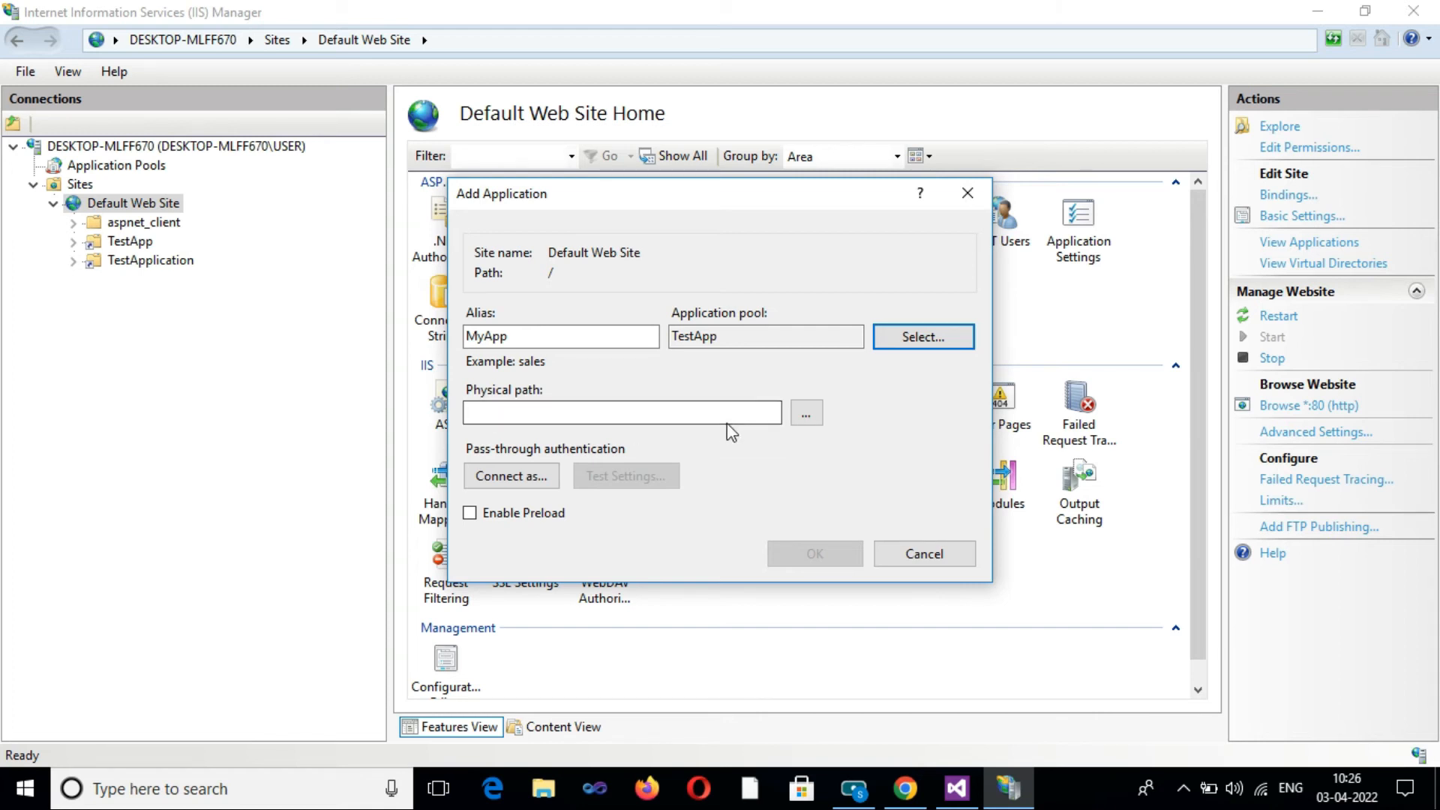
# Step: Set the new application's physical path to G:\Project\TestApp and create the application
pyautogui.click(806, 413)
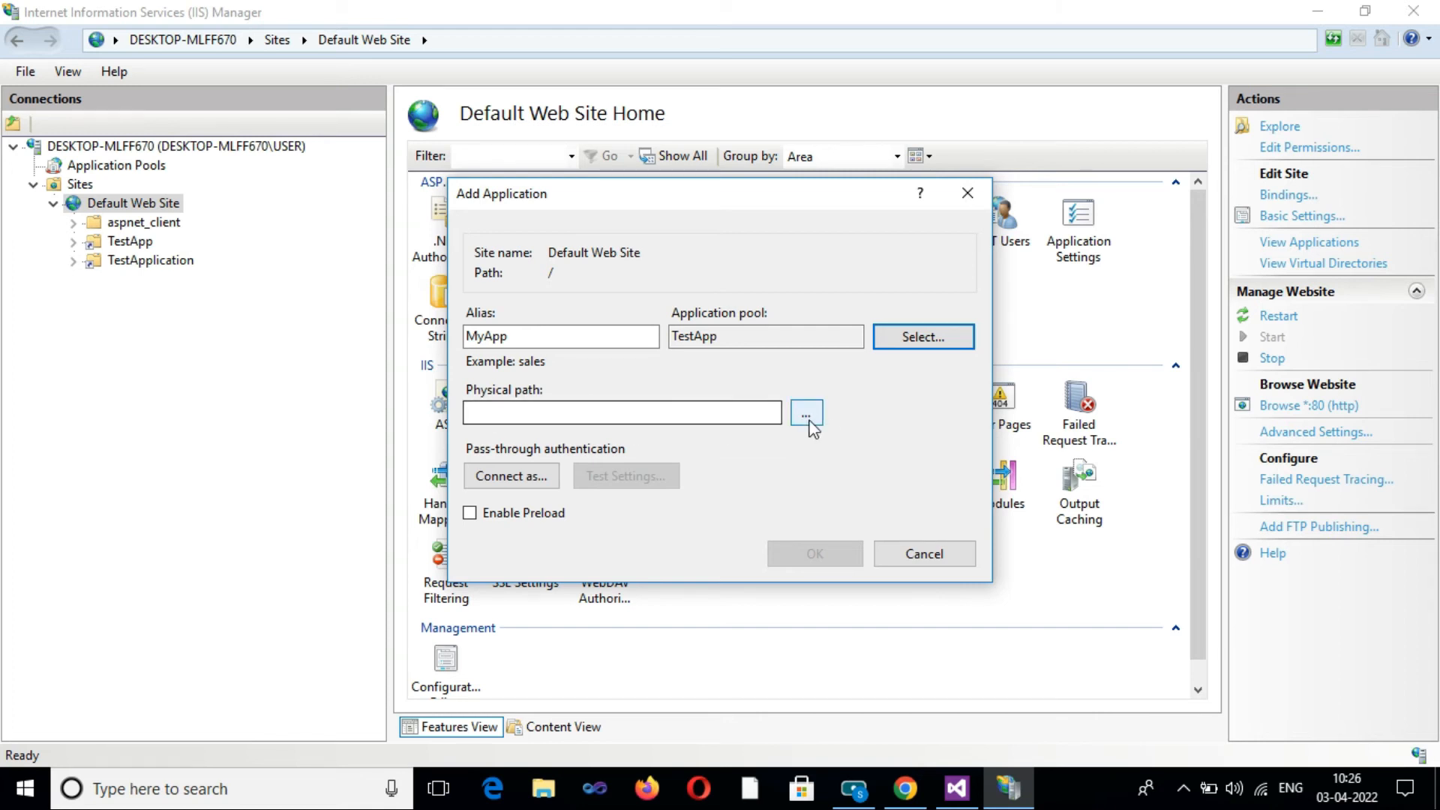
pyautogui.moveTo(867, 383)
pyautogui.mouseDown()
pyautogui.moveTo(869, 448)
pyautogui.moveTo(873, 407)
pyautogui.mouseUp()
pyautogui.click(596, 443)
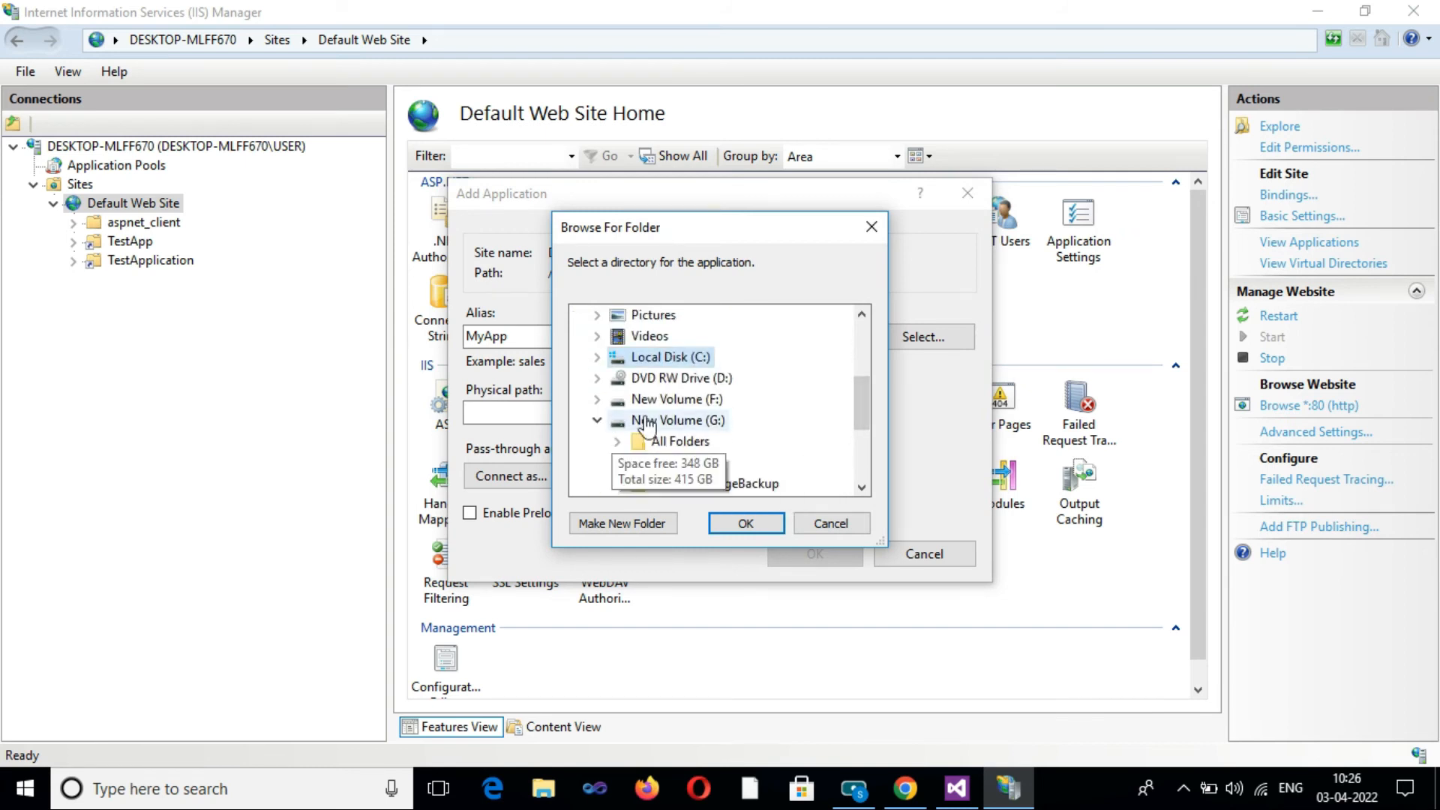
pyautogui.scroll(-2, 735, 420)
pyautogui.scroll(1, 735, 420)
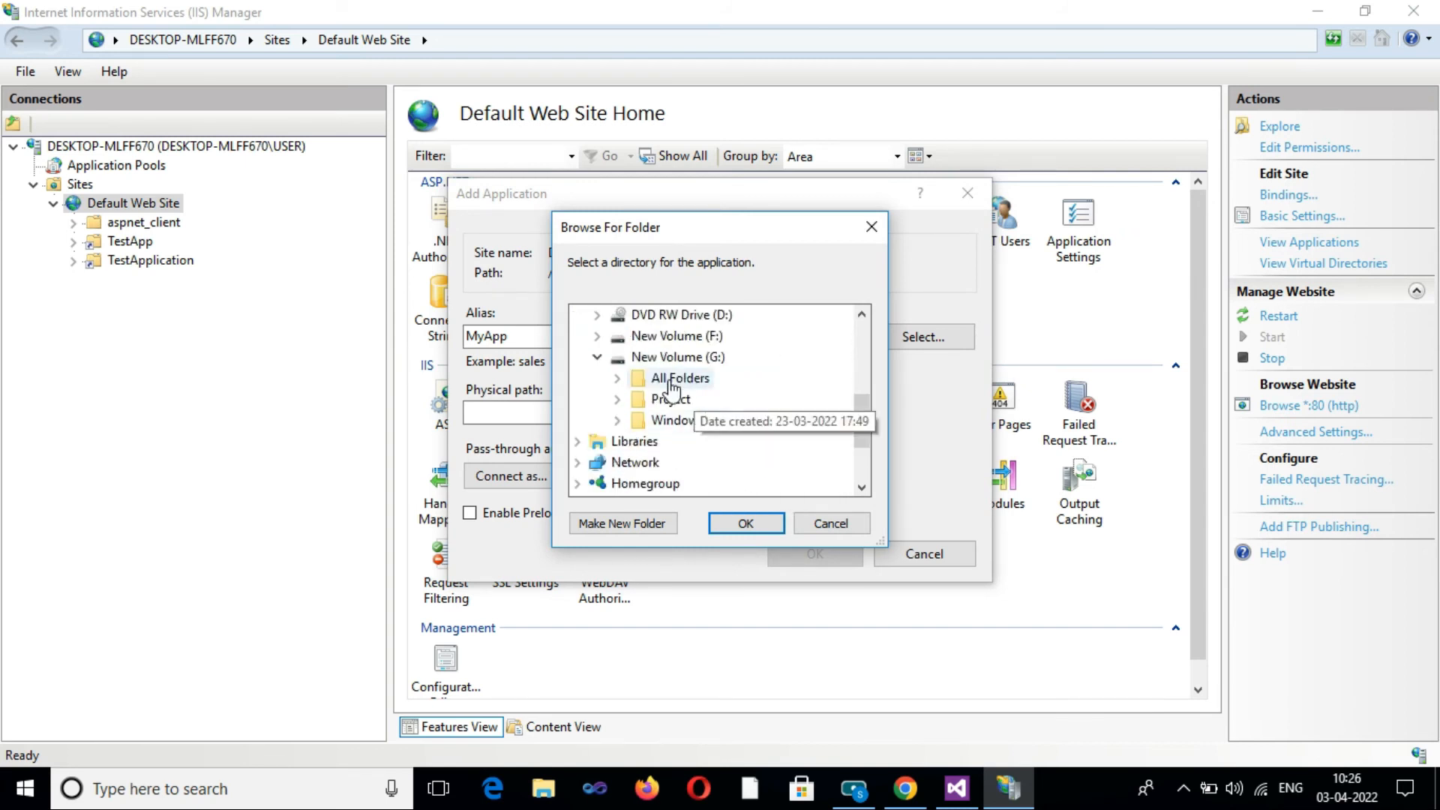
pyautogui.click(617, 399)
pyautogui.scroll(-2, 645, 424)
pyautogui.scroll(1, 715, 433)
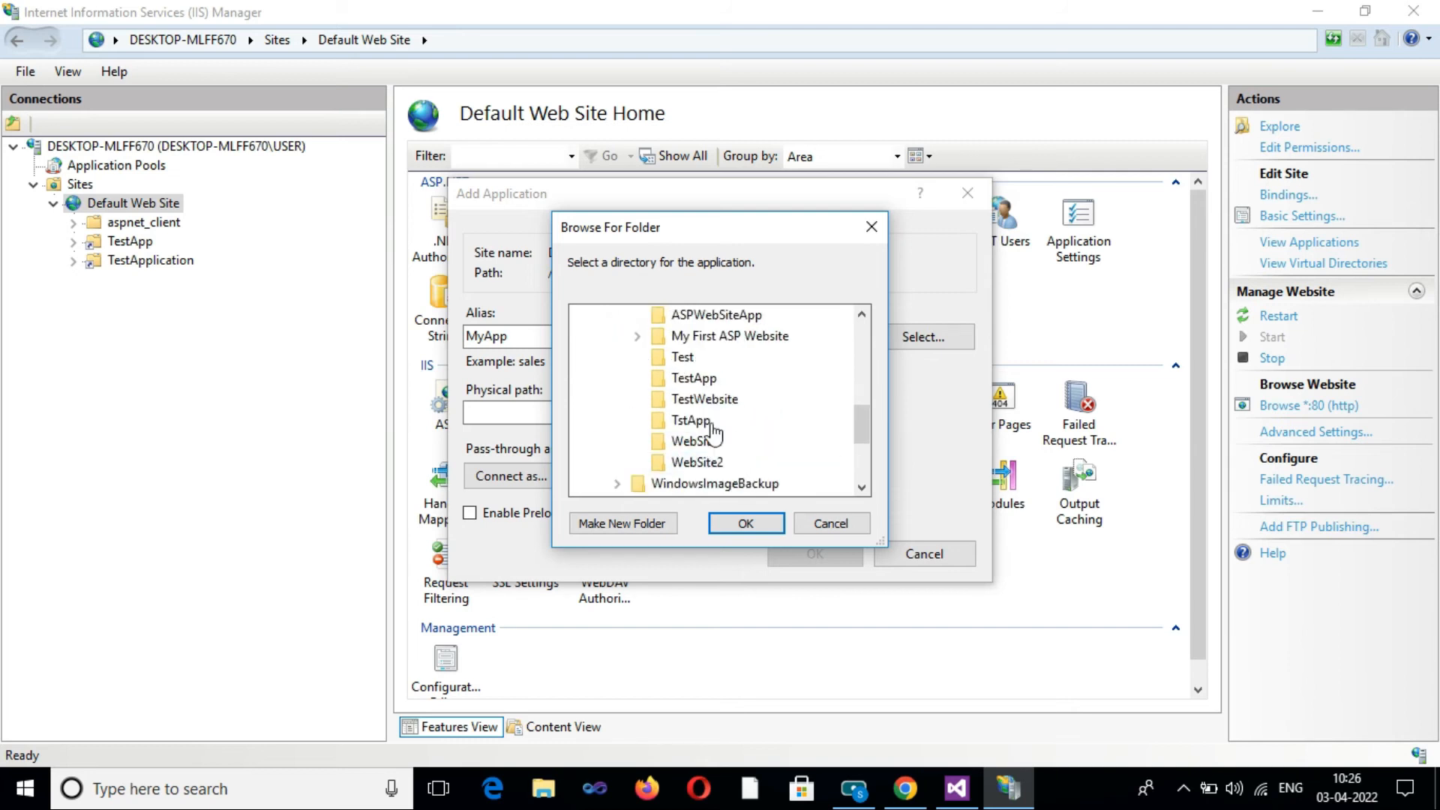
pyautogui.click(689, 379)
pyautogui.click(745, 523)
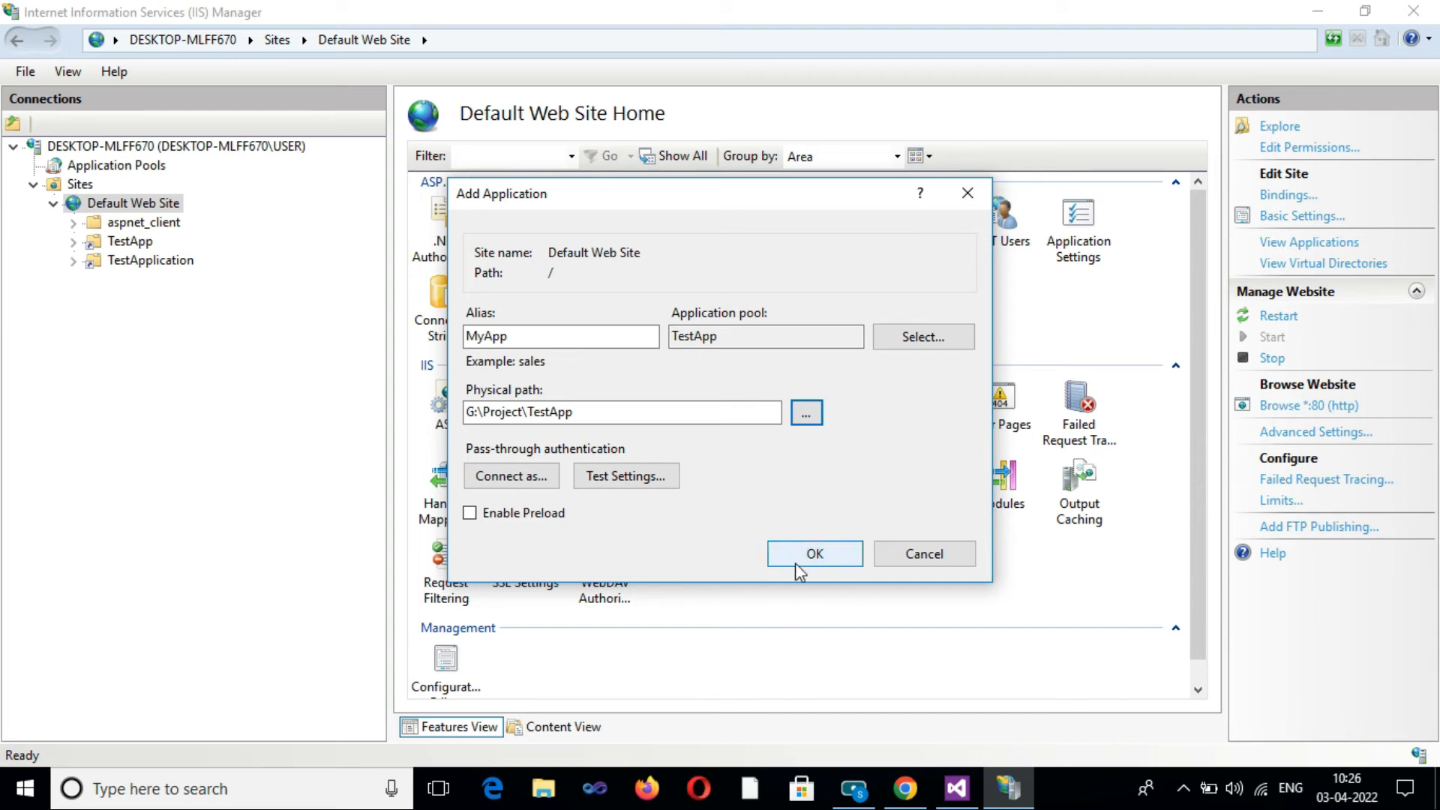
pyautogui.click(831, 559)
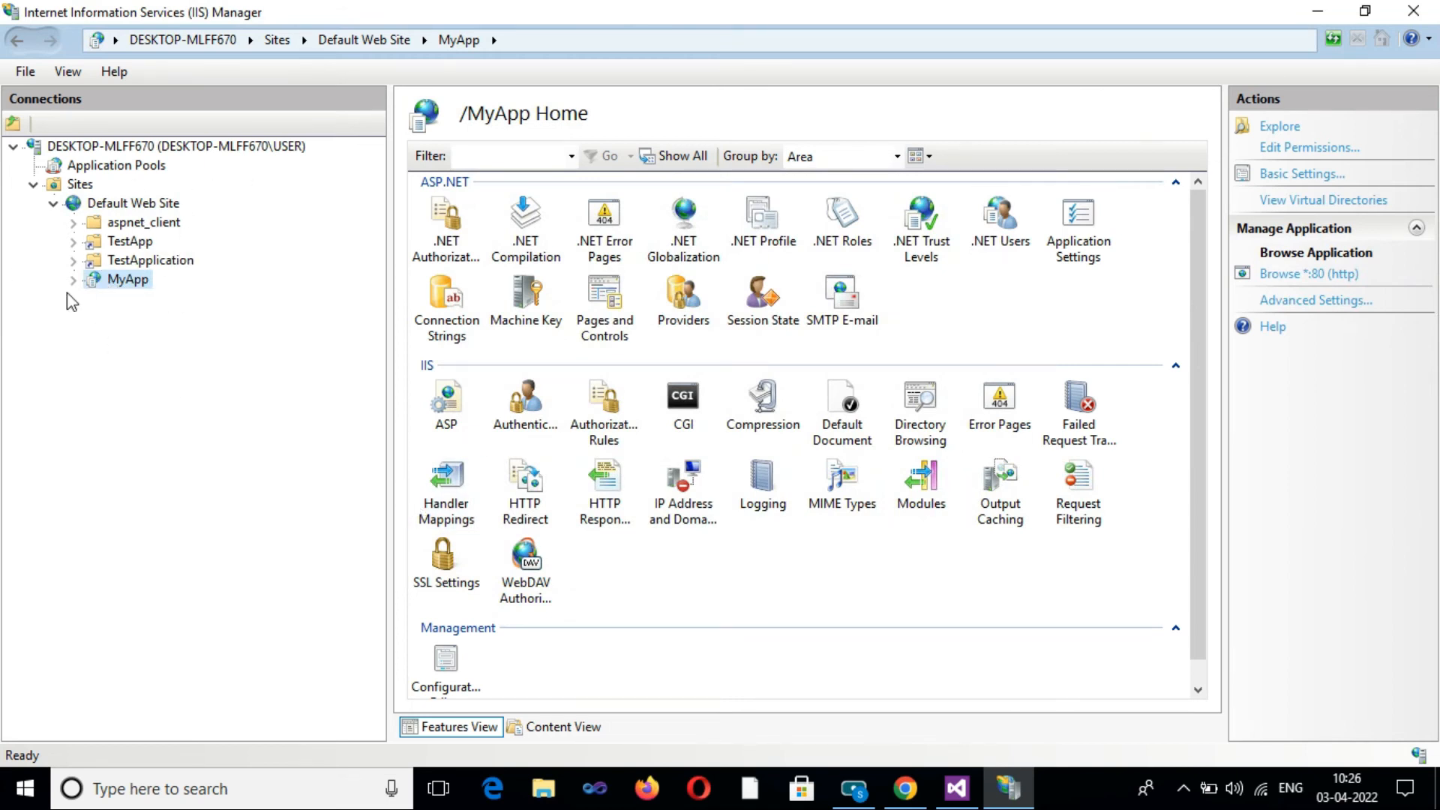
# Step: List the content files of the MyApp application and browse Home.aspx
pyautogui.click(147, 261)
pyautogui.click(126, 285)
pyautogui.click(561, 726)
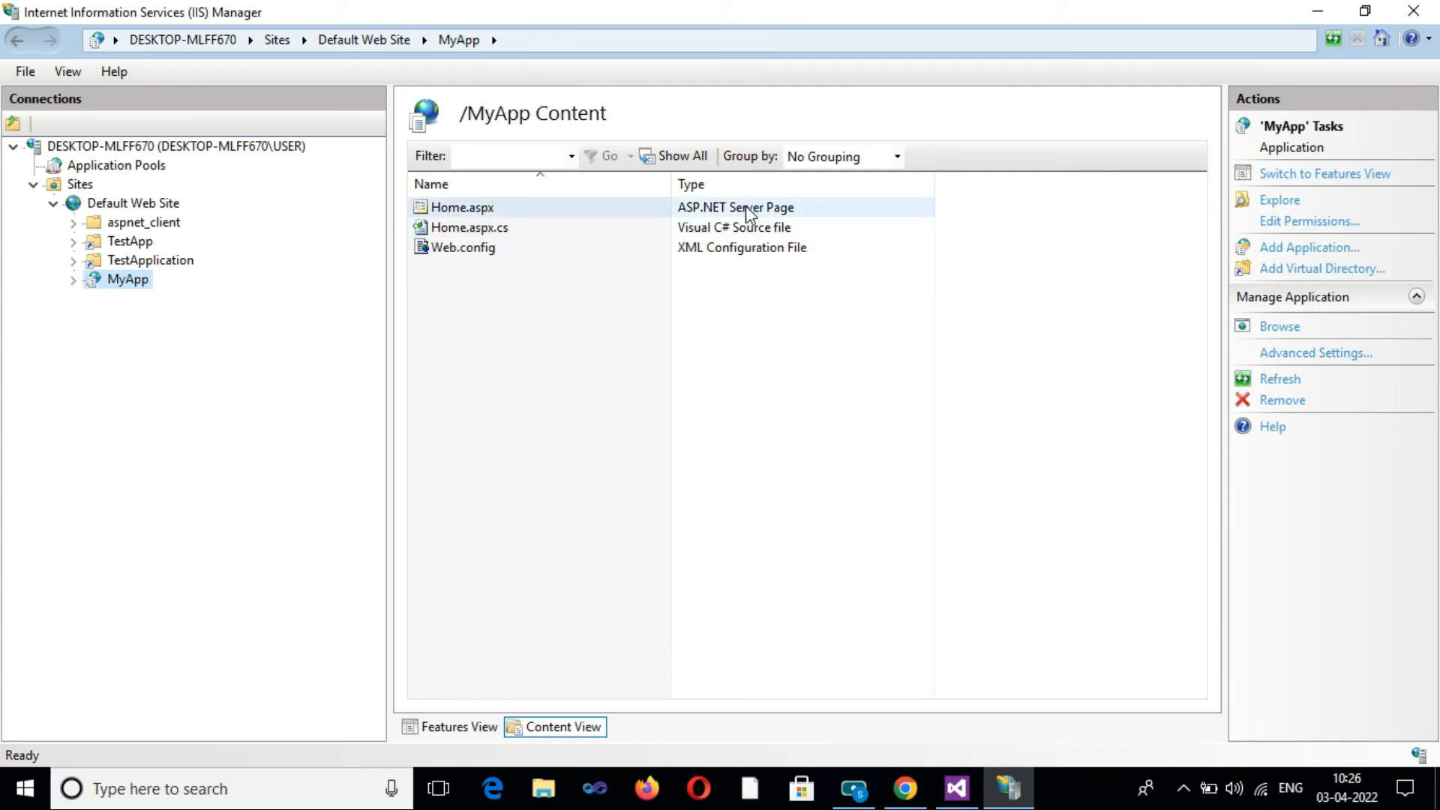
pyautogui.rightClick(462, 210)
pyautogui.click(518, 254)
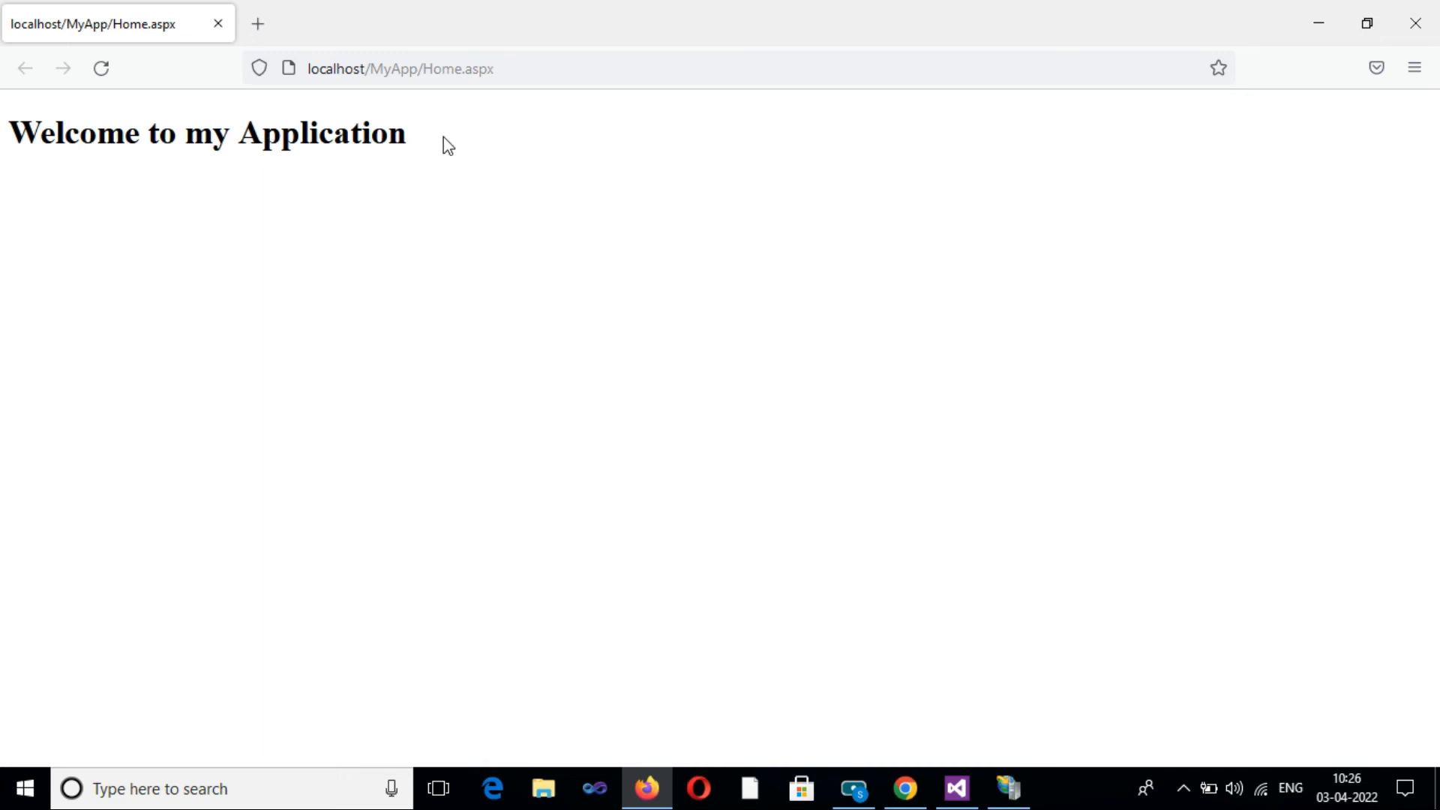
# Step: Check the heading on the served Home.aspx page and close the browser
pyautogui.moveTo(491, 147); pyautogui.dragTo(4, 146)
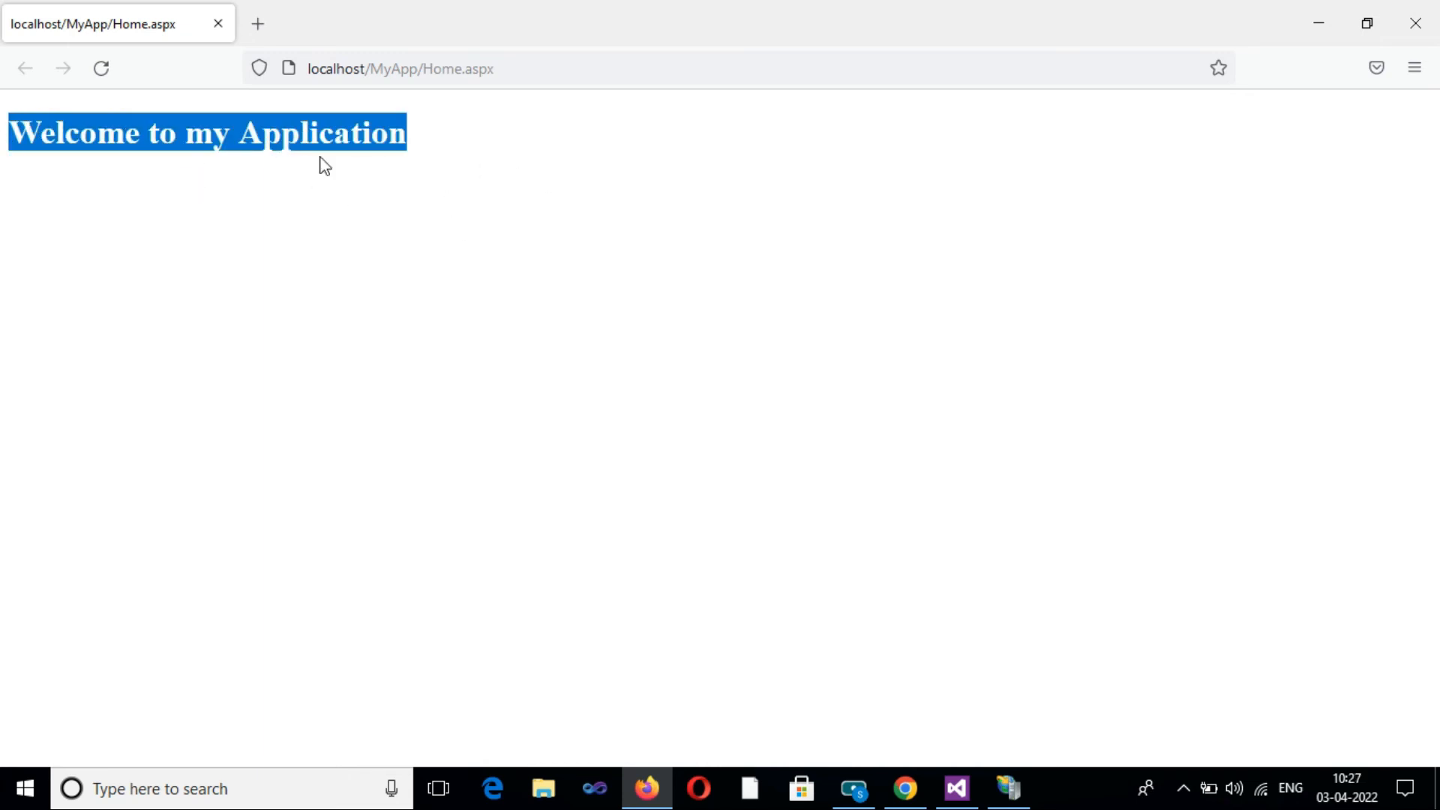
pyautogui.click(201, 220)
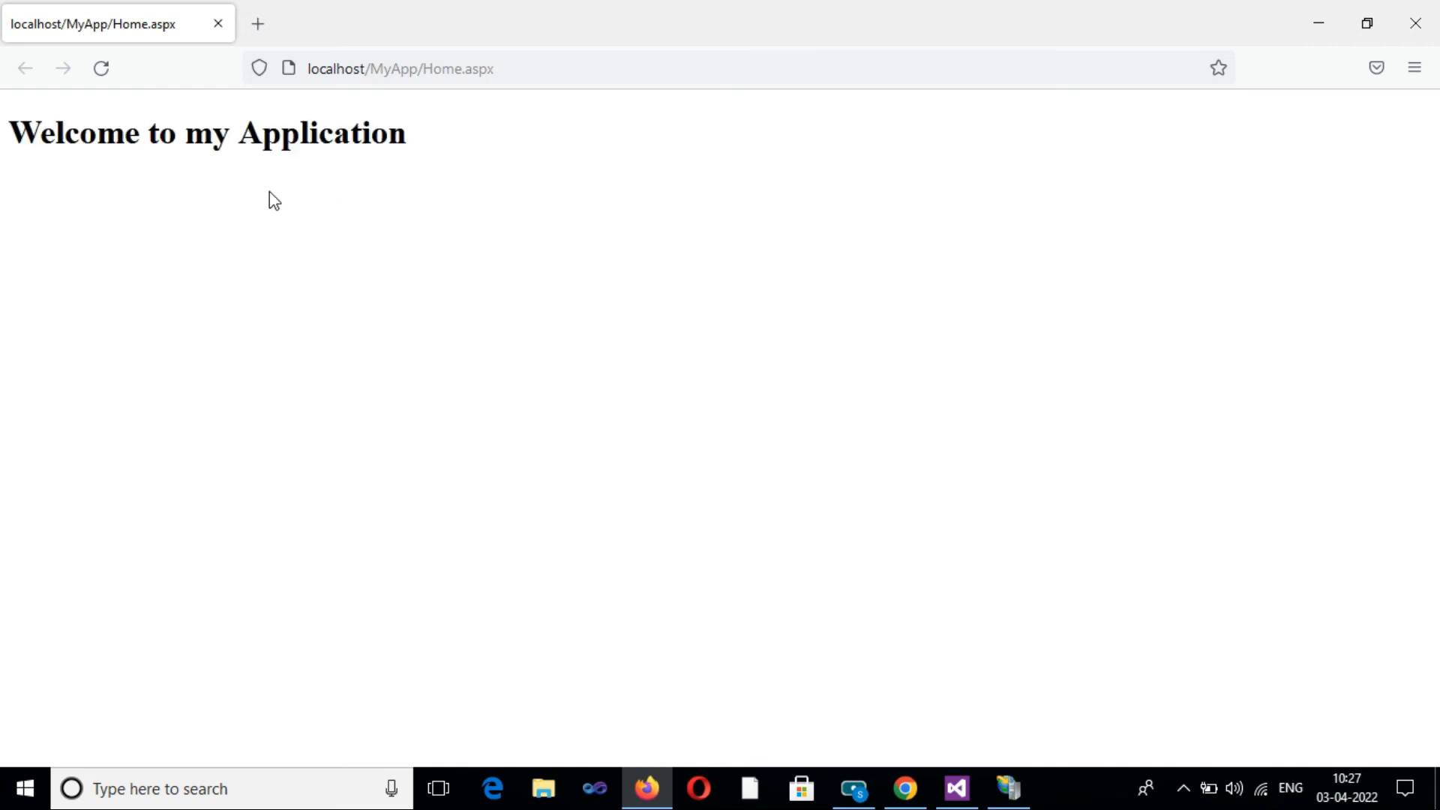
pyautogui.click(1414, 23)
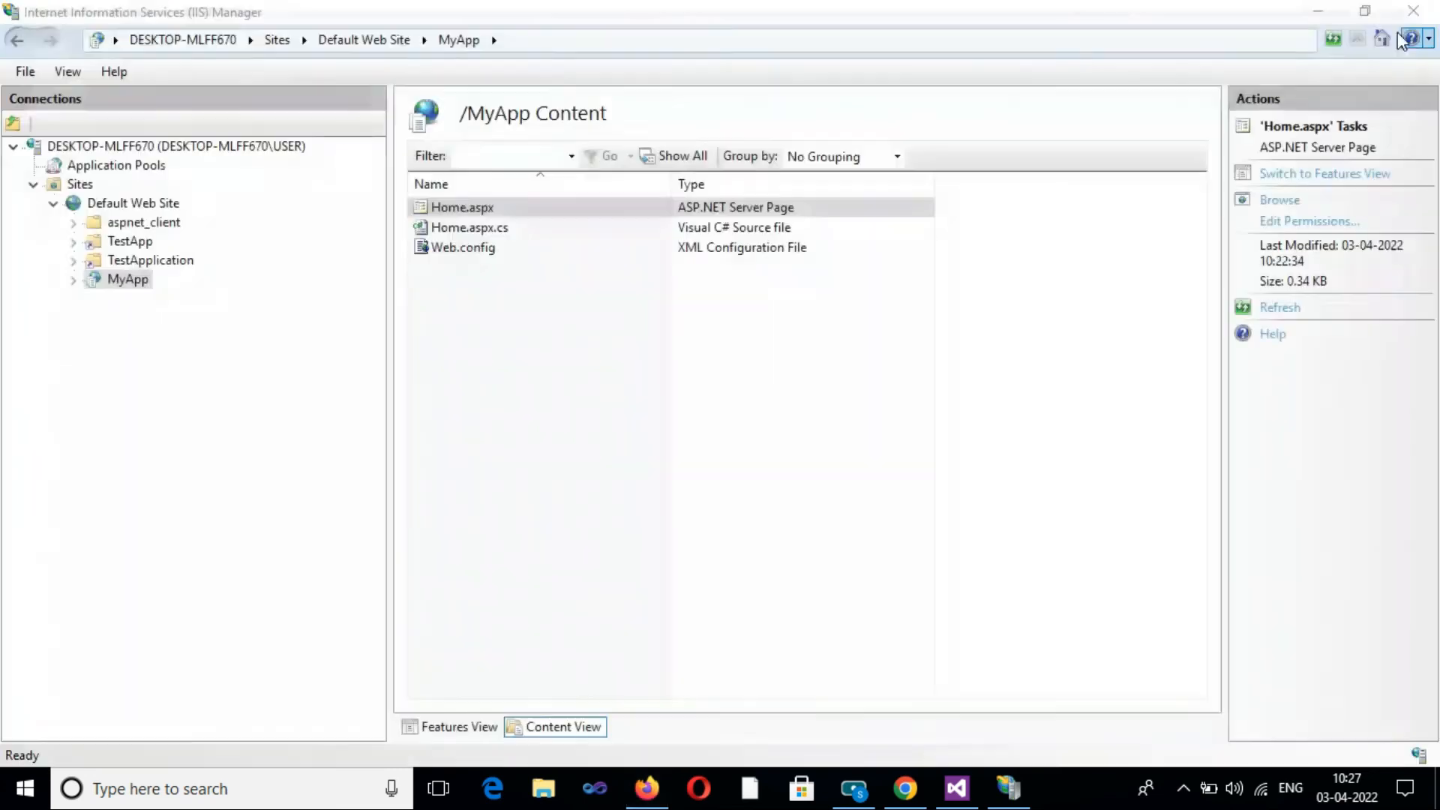
# Step: Minimize IIS Manager, switch back to Visual Studio and open the code-behind file Home.aspx.cs
pyautogui.click(1308, 11)
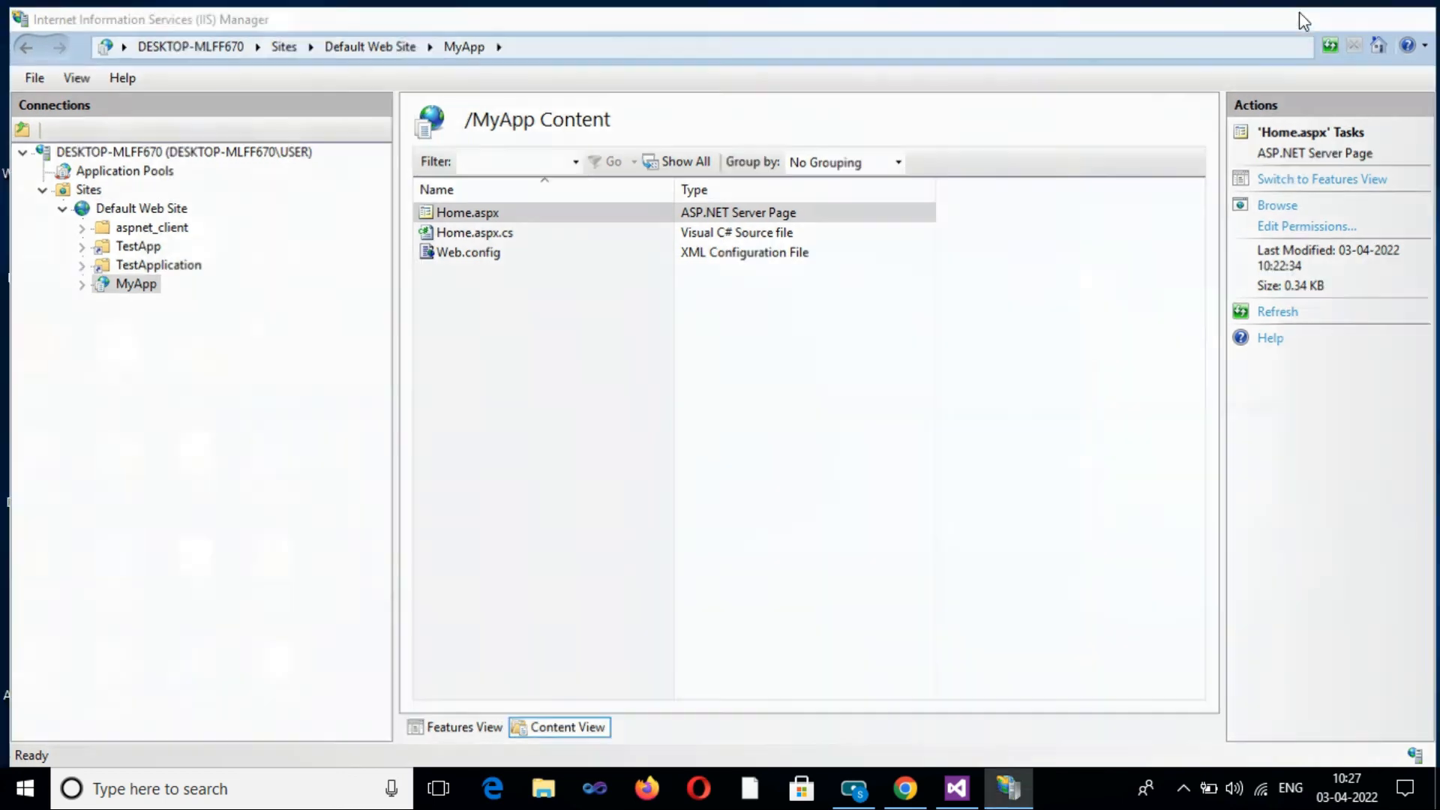
pyautogui.click(957, 787)
pyautogui.click(466, 308)
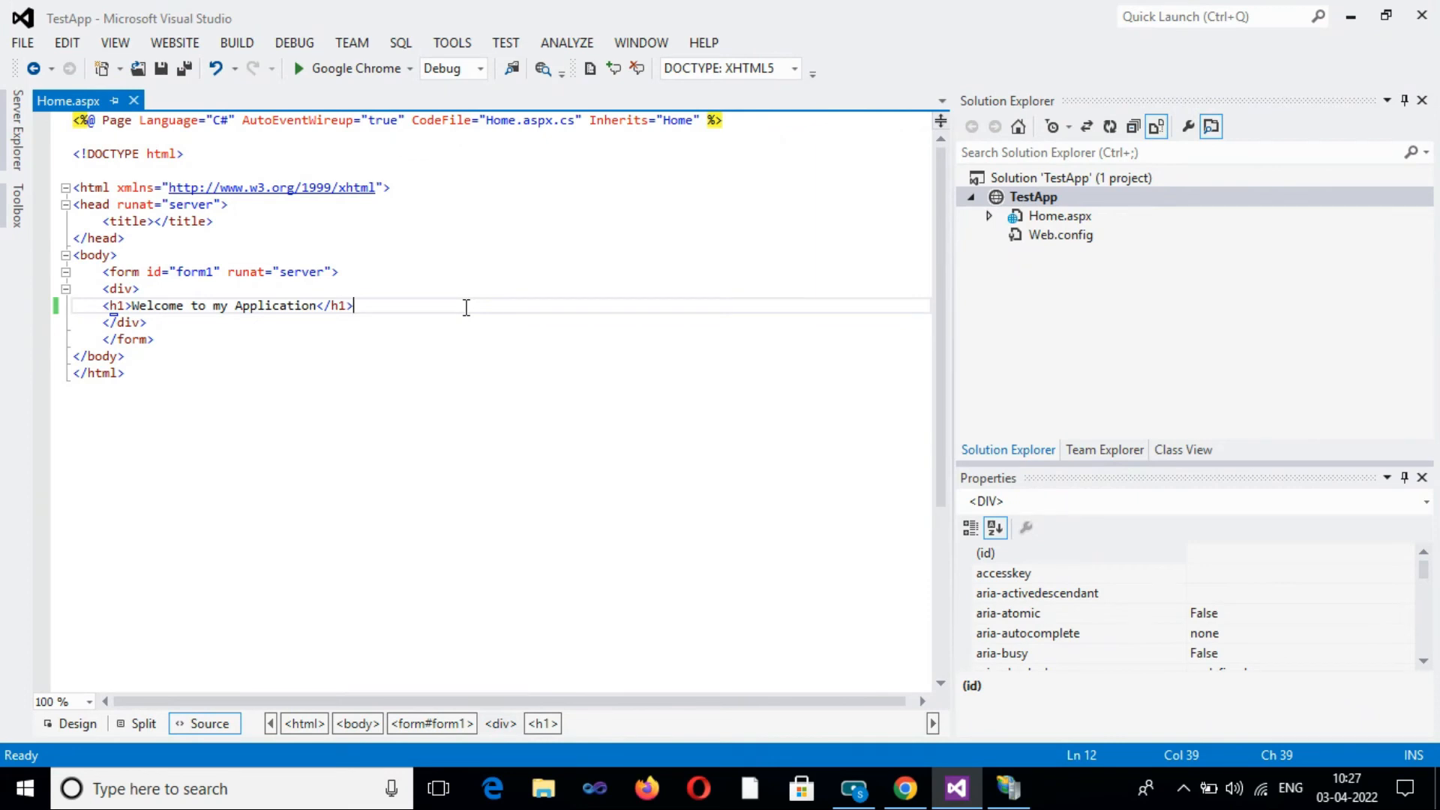
pyautogui.click(988, 216)
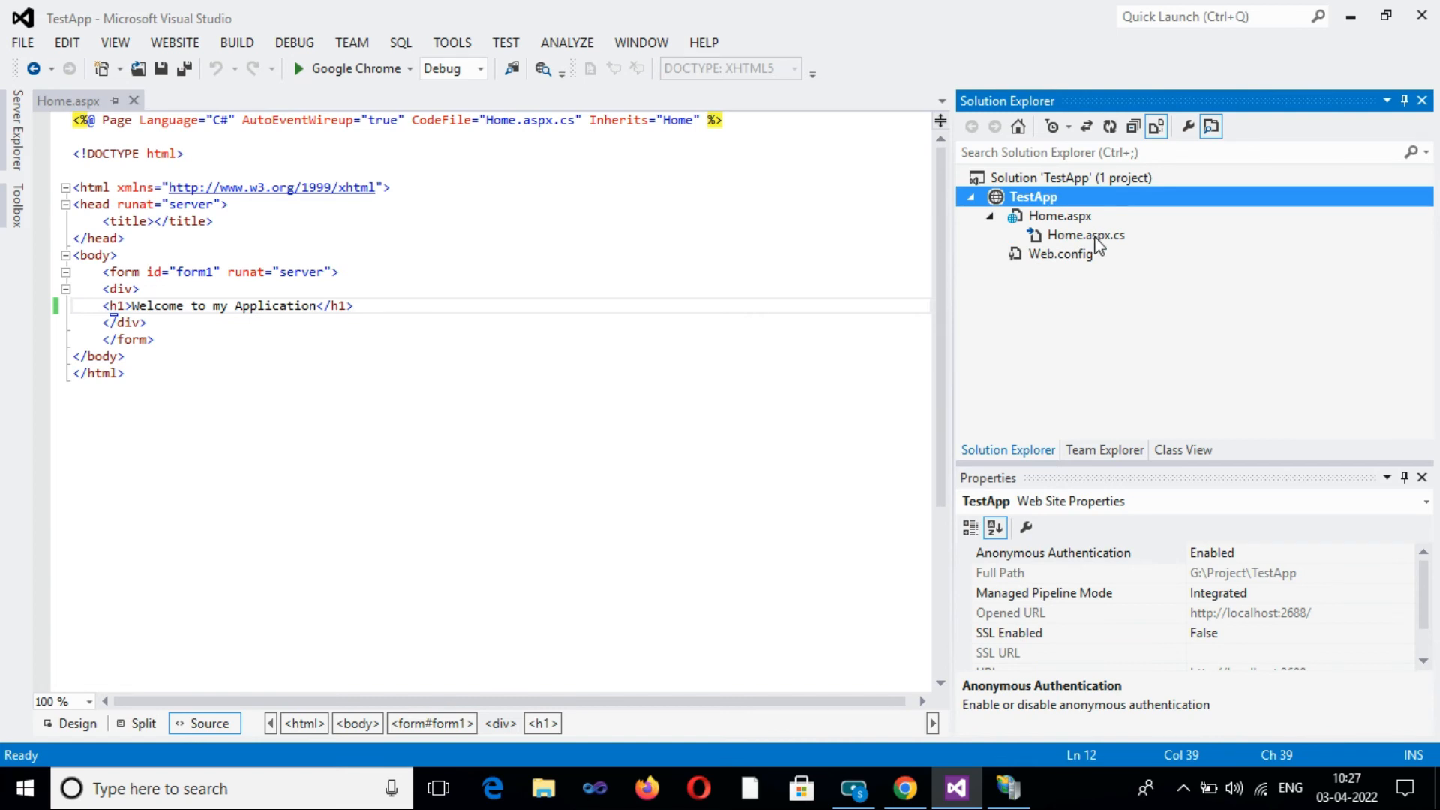
pyautogui.doubleClick(1102, 237)
# Step: Start a Response.Write call inside the empty body of the Page_Load method
pyautogui.click(254, 344)
pyautogui.click(134, 329)
pyautogui.write('res')
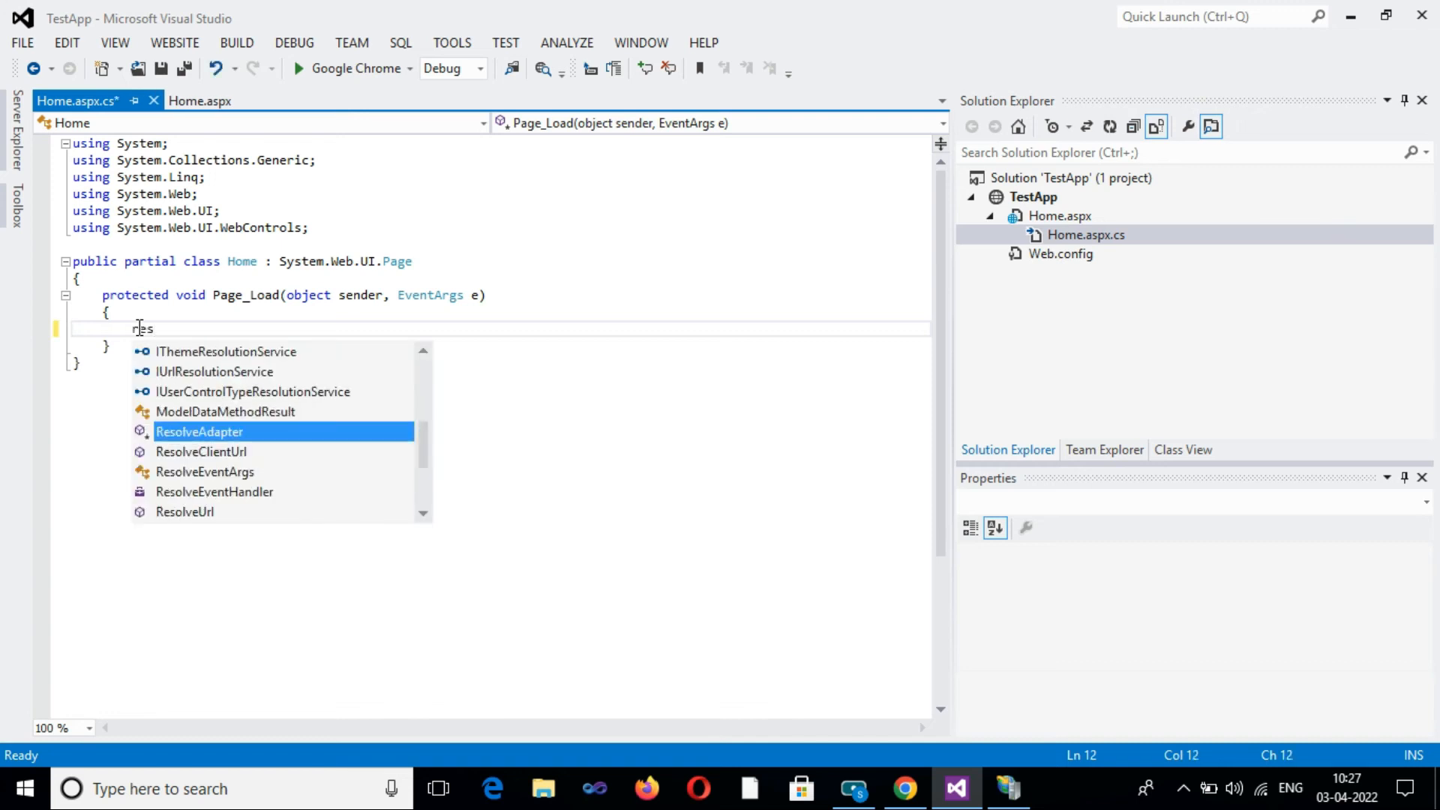
pyautogui.write('ponse')
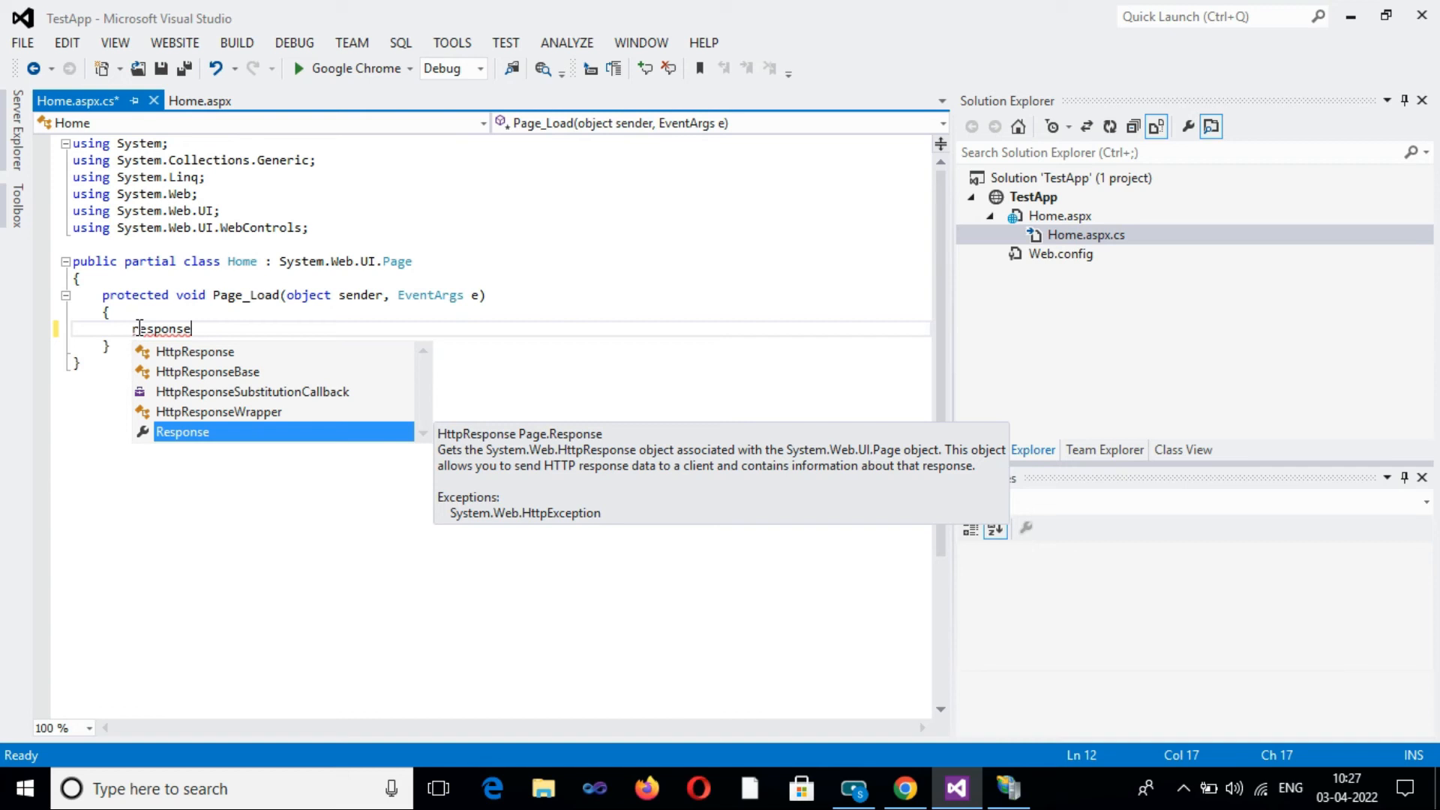
pyautogui.write('.')
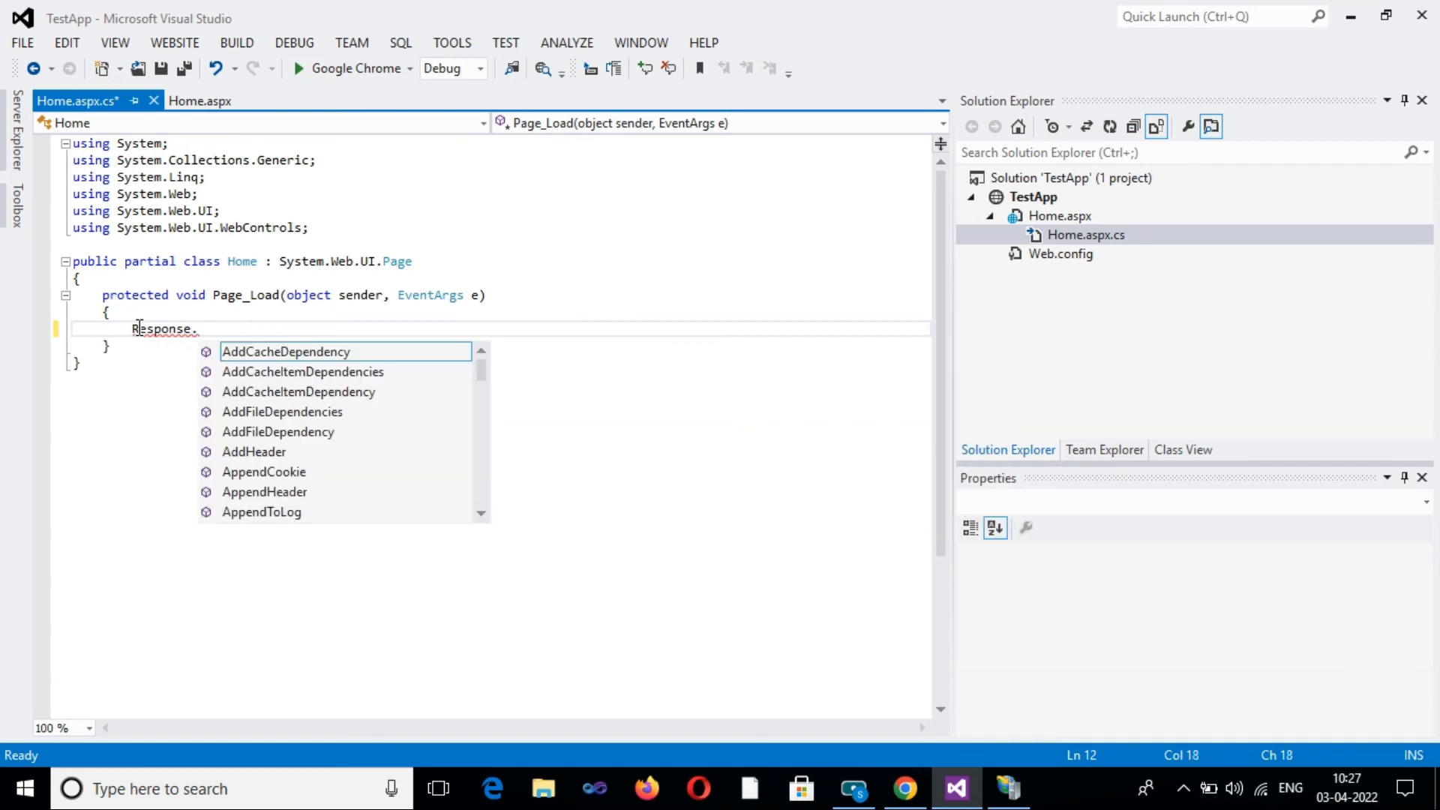
pyautogui.write('wr')
pyautogui.press('Tab')
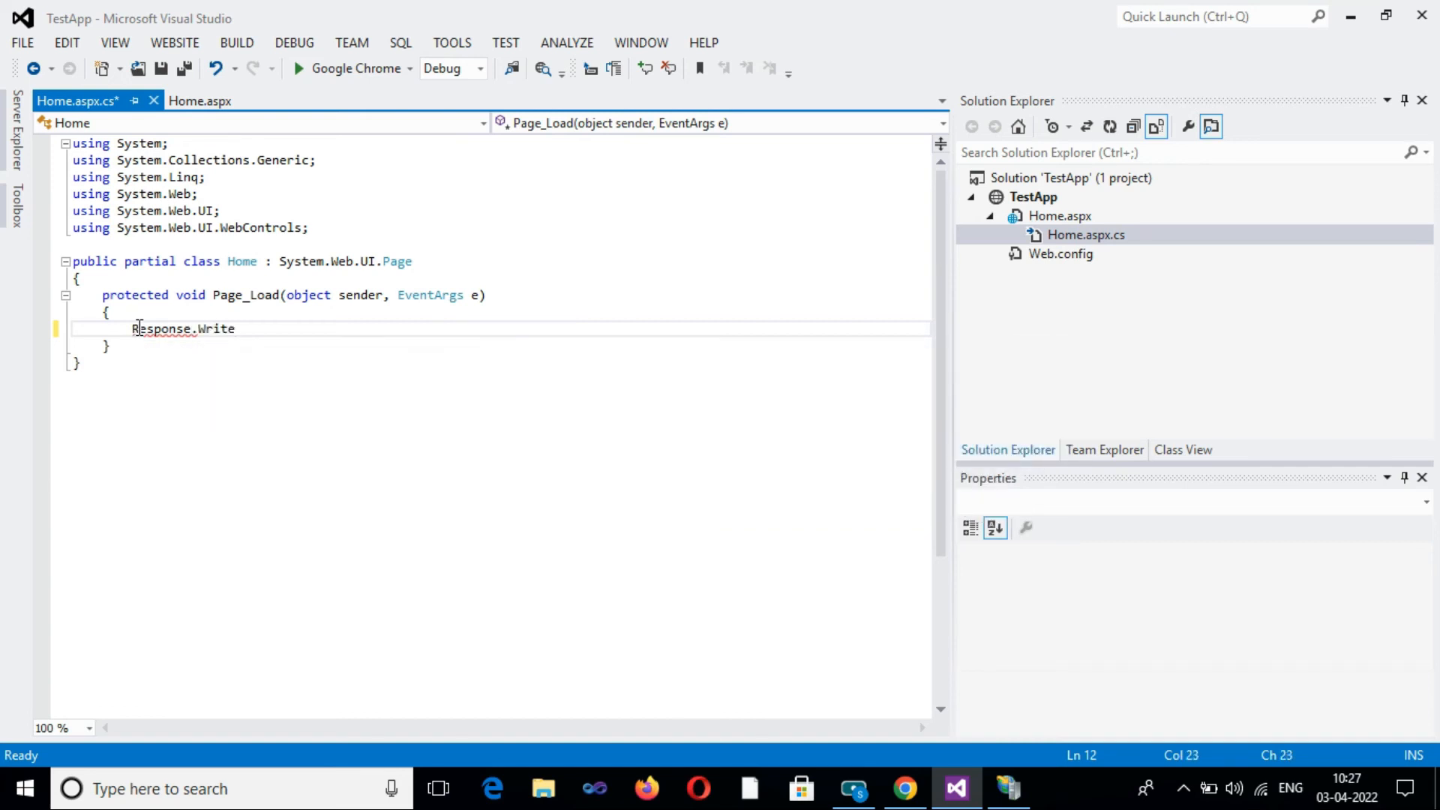
# Step: Add System.Security.Principal.WindowsIdentity. as the beginning of the argument of the Response.Write call
pyautogui.write('s')
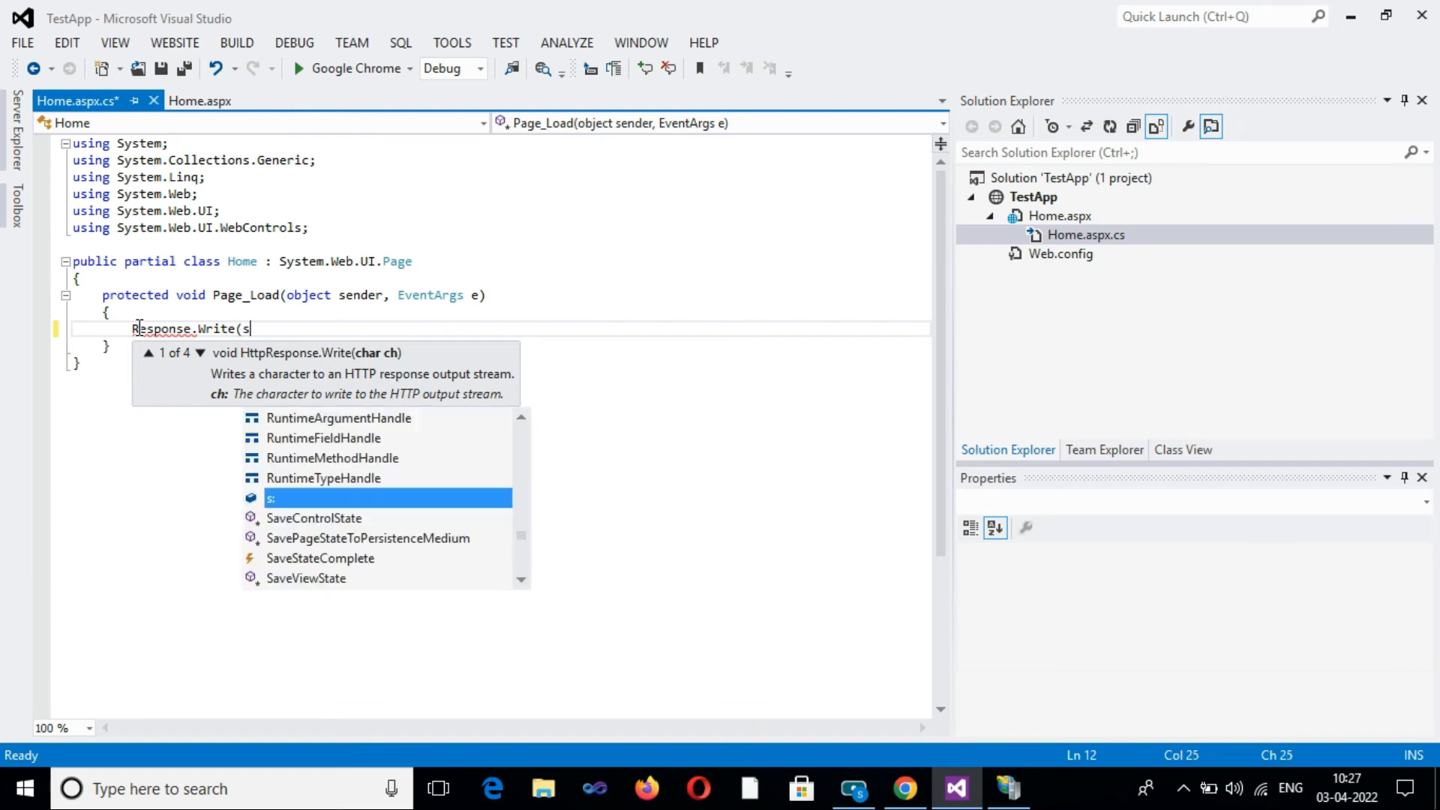
pyautogui.write('yst.')
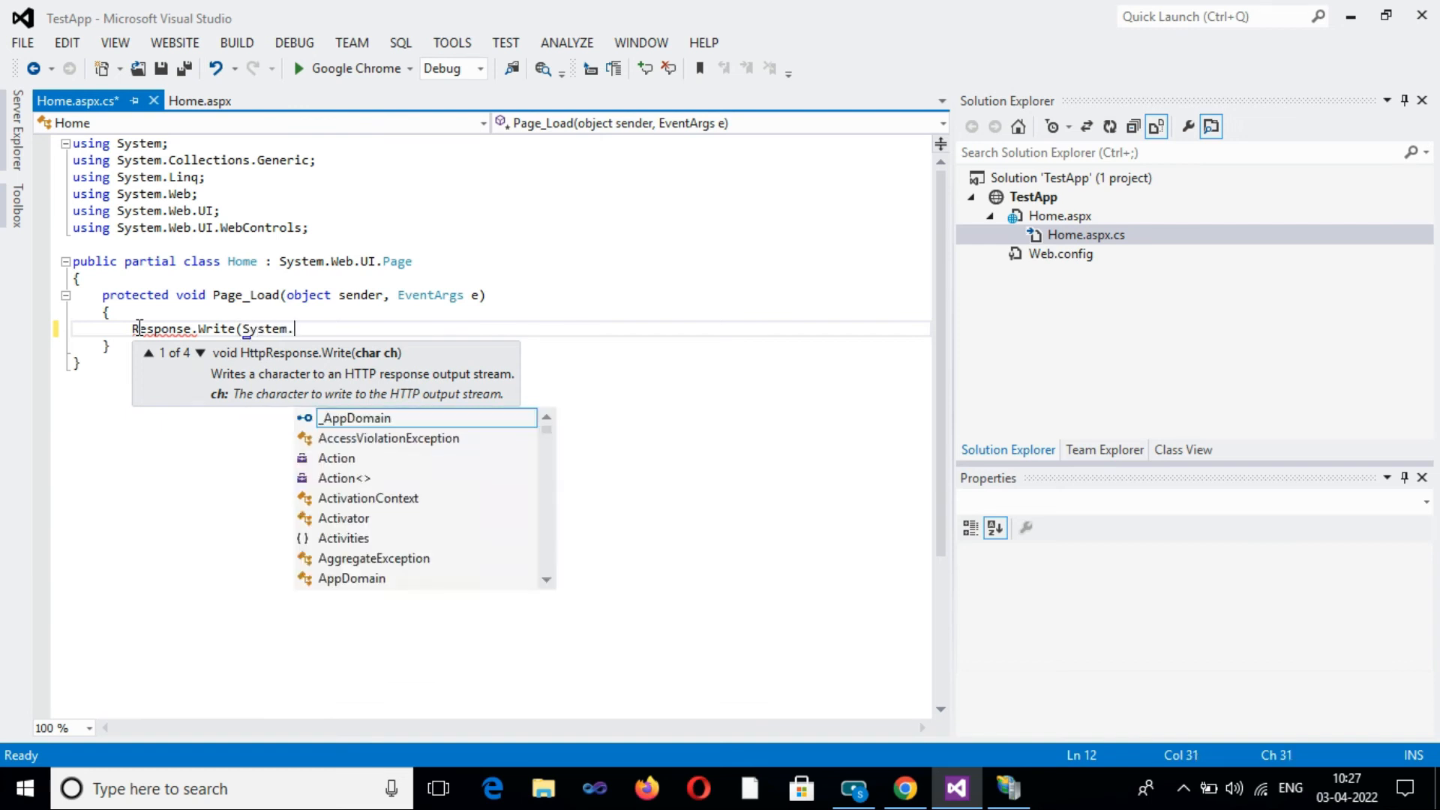
pyautogui.write('secu')
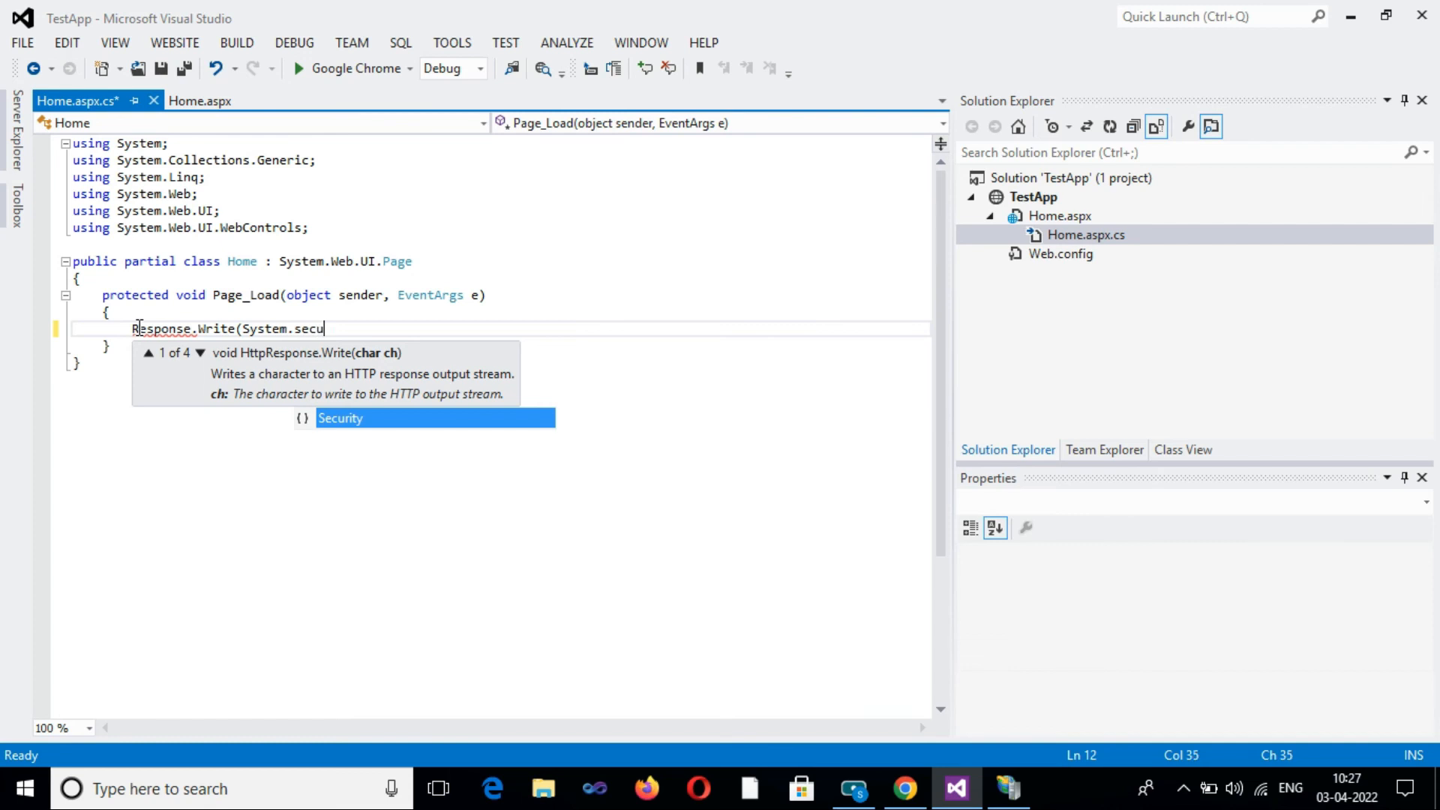
pyautogui.write('r')
pyautogui.write('.')
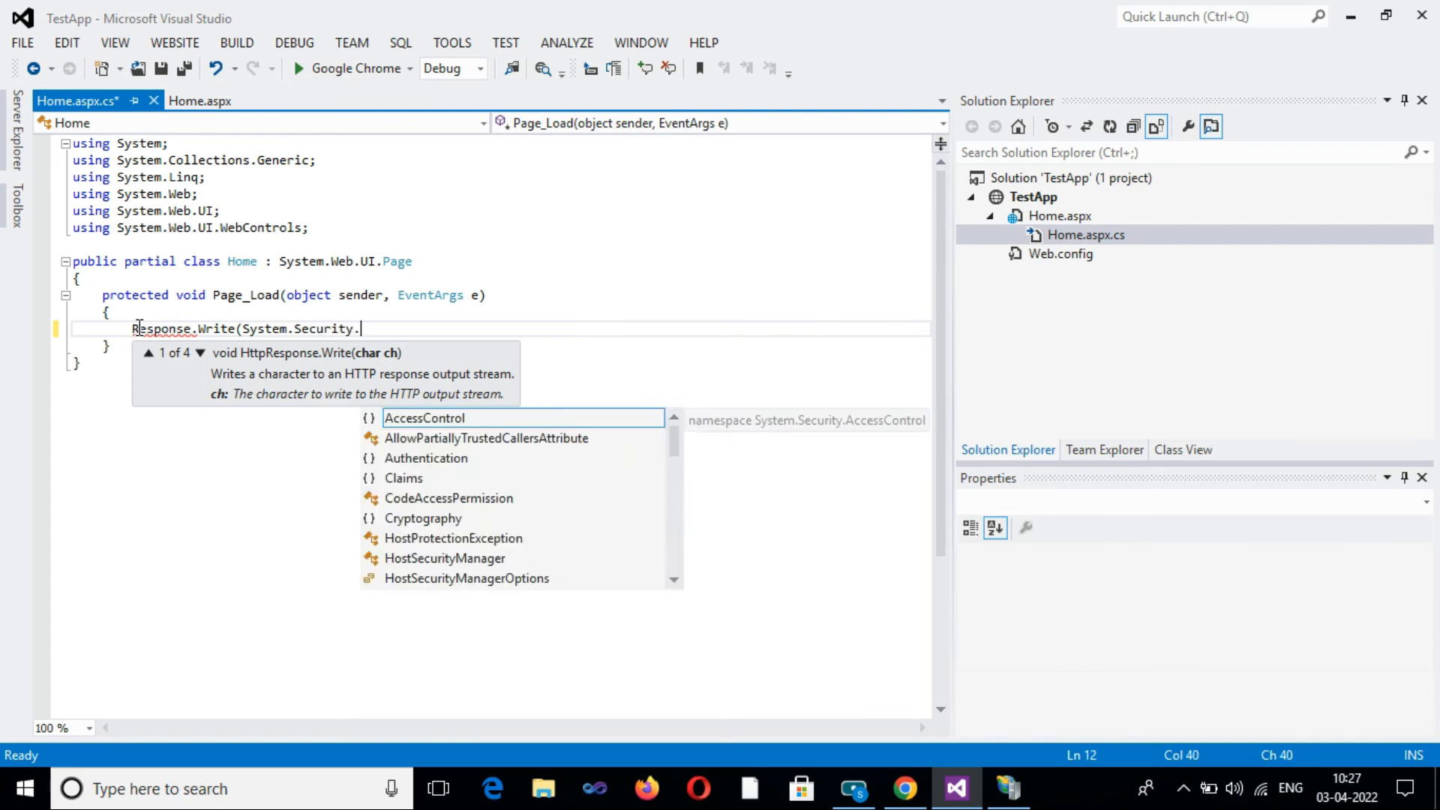
pyautogui.write('p')
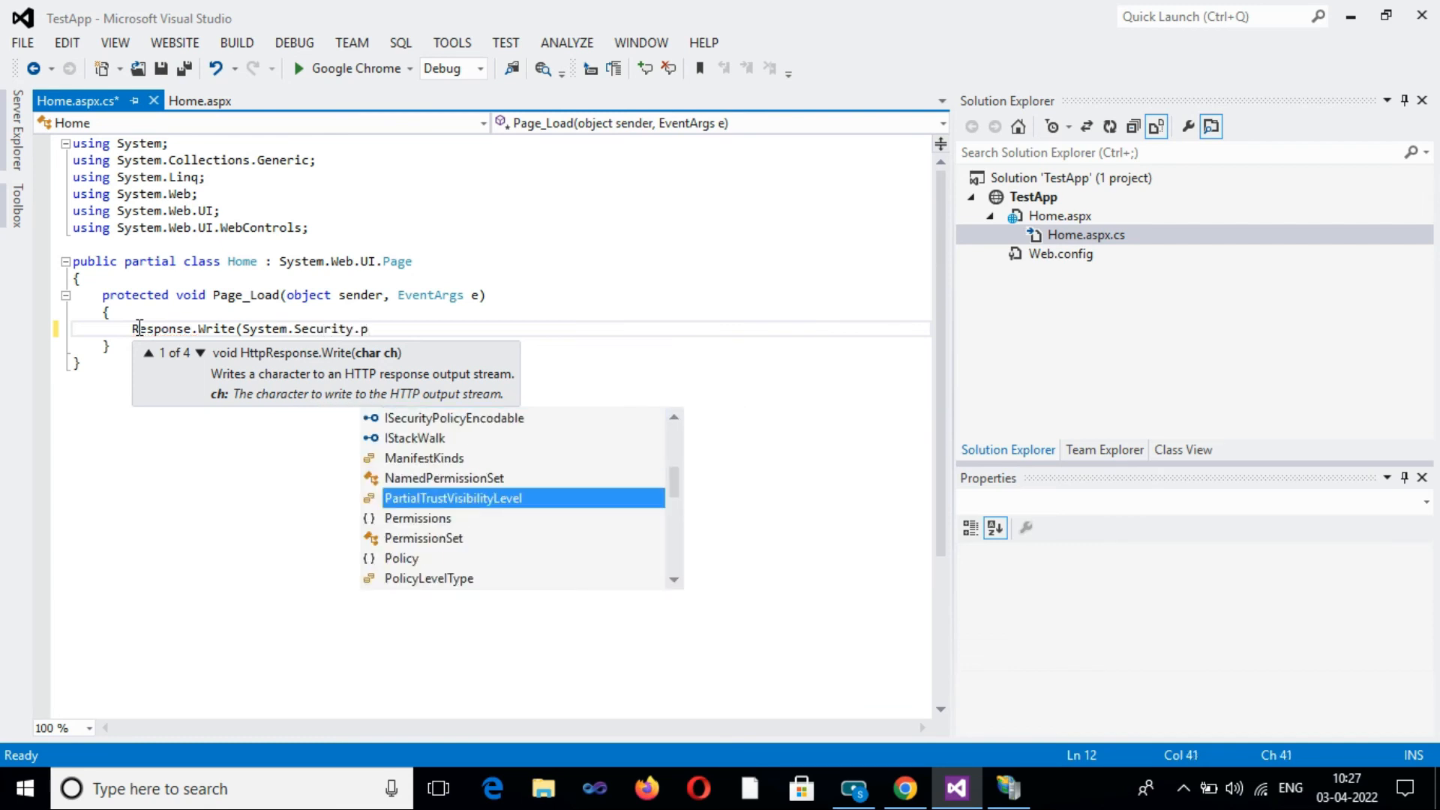
pyautogui.write('rin.windo')
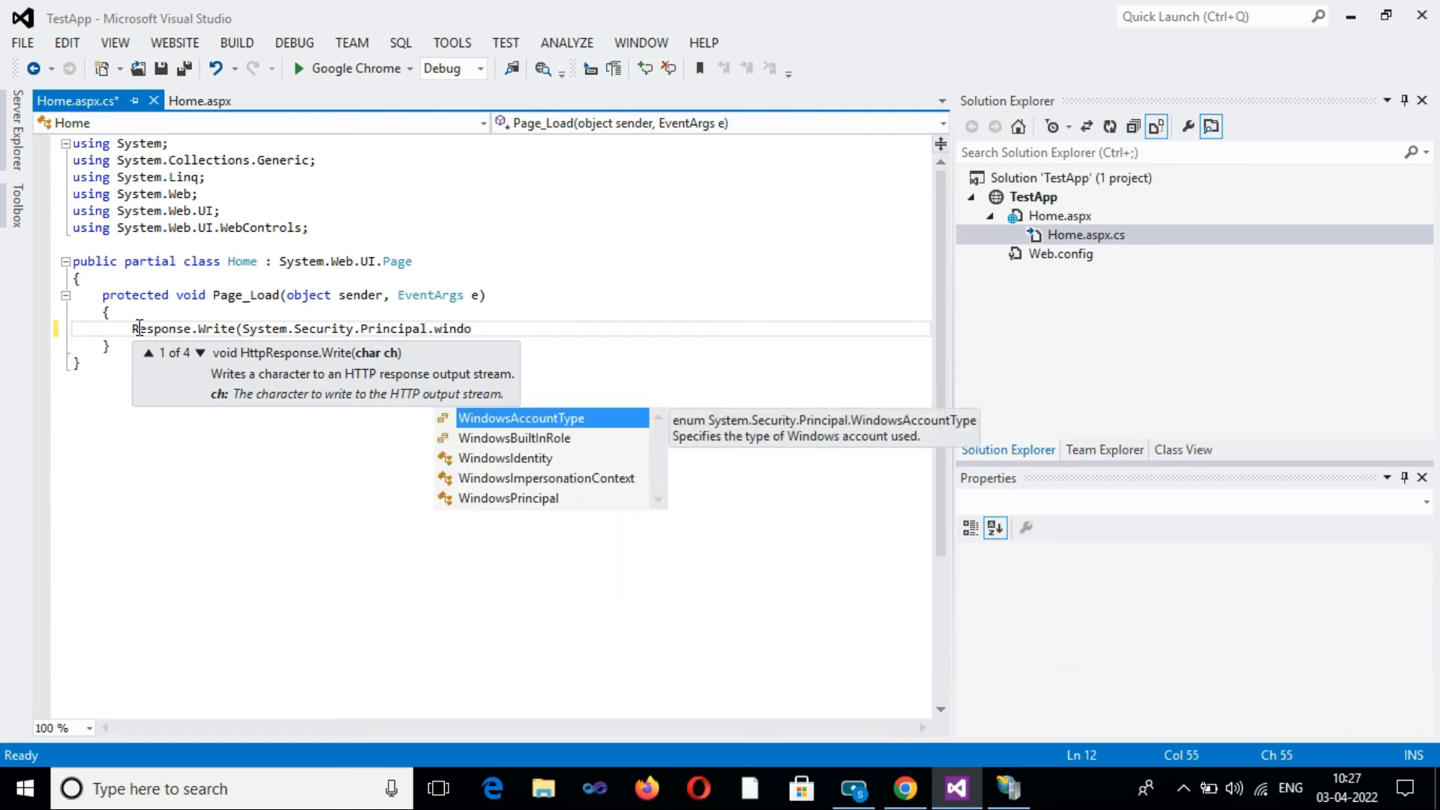
pyautogui.press('Down')
pyautogui.press('Down')
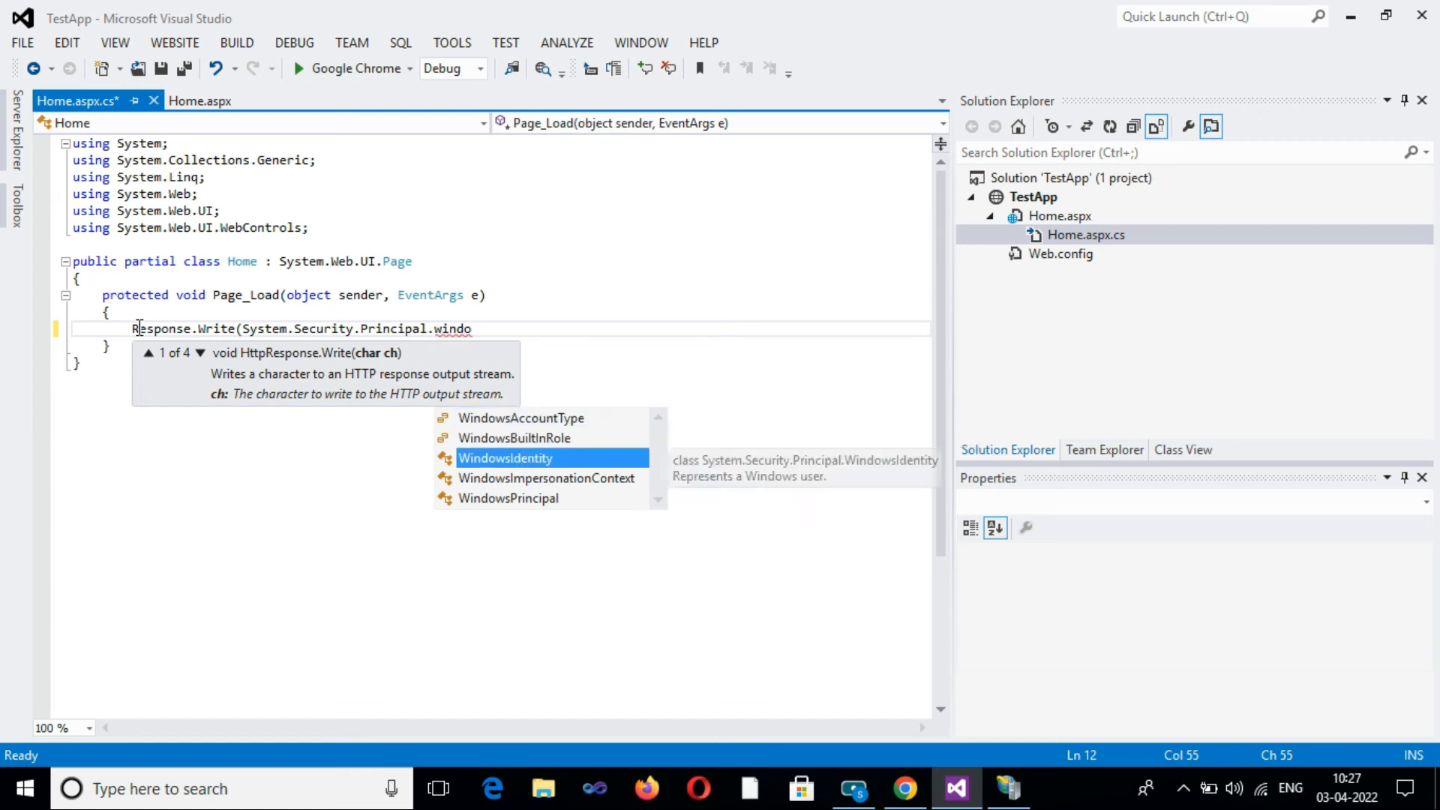
pyautogui.write('.')
# Step: Complete the statement with GetCurrent().Name); and save Home.aspx.cs
pyautogui.press('Down')
pyautogui.press('Down')
pyautogui.press('Down')
pyautogui.press('Down')
pyautogui.press('Down')
pyautogui.press('Down')
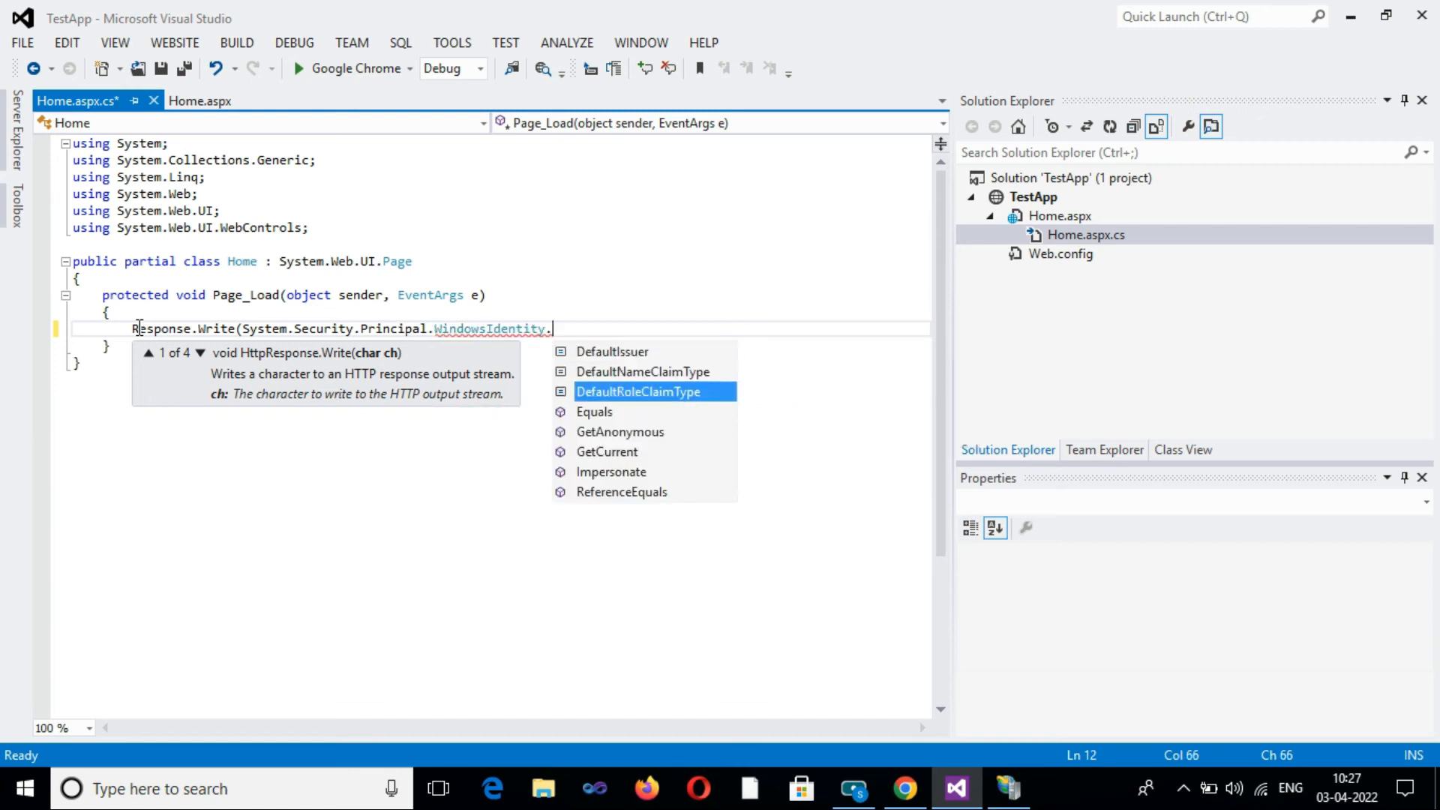
pyautogui.press('Tab')
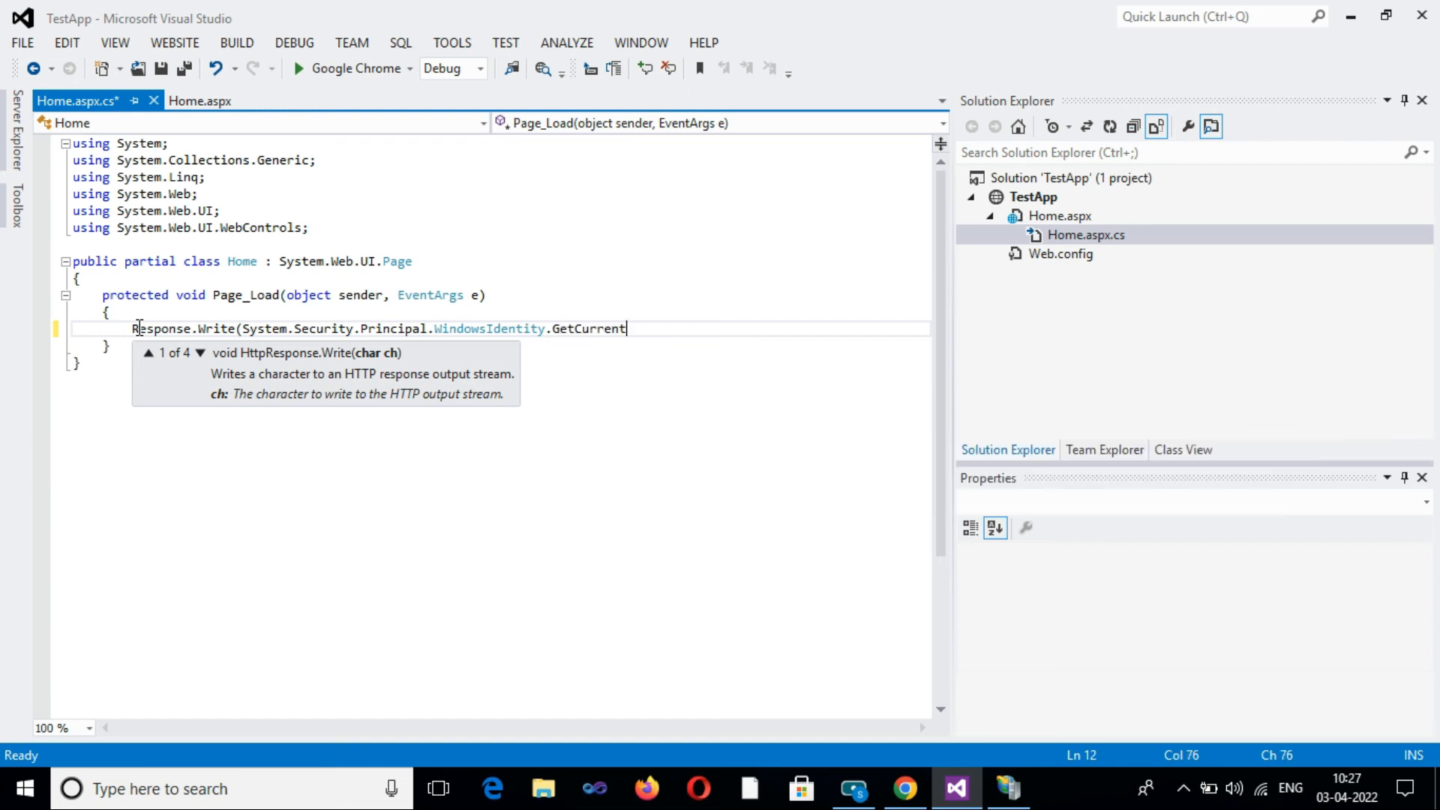
pyautogui.write('().N')
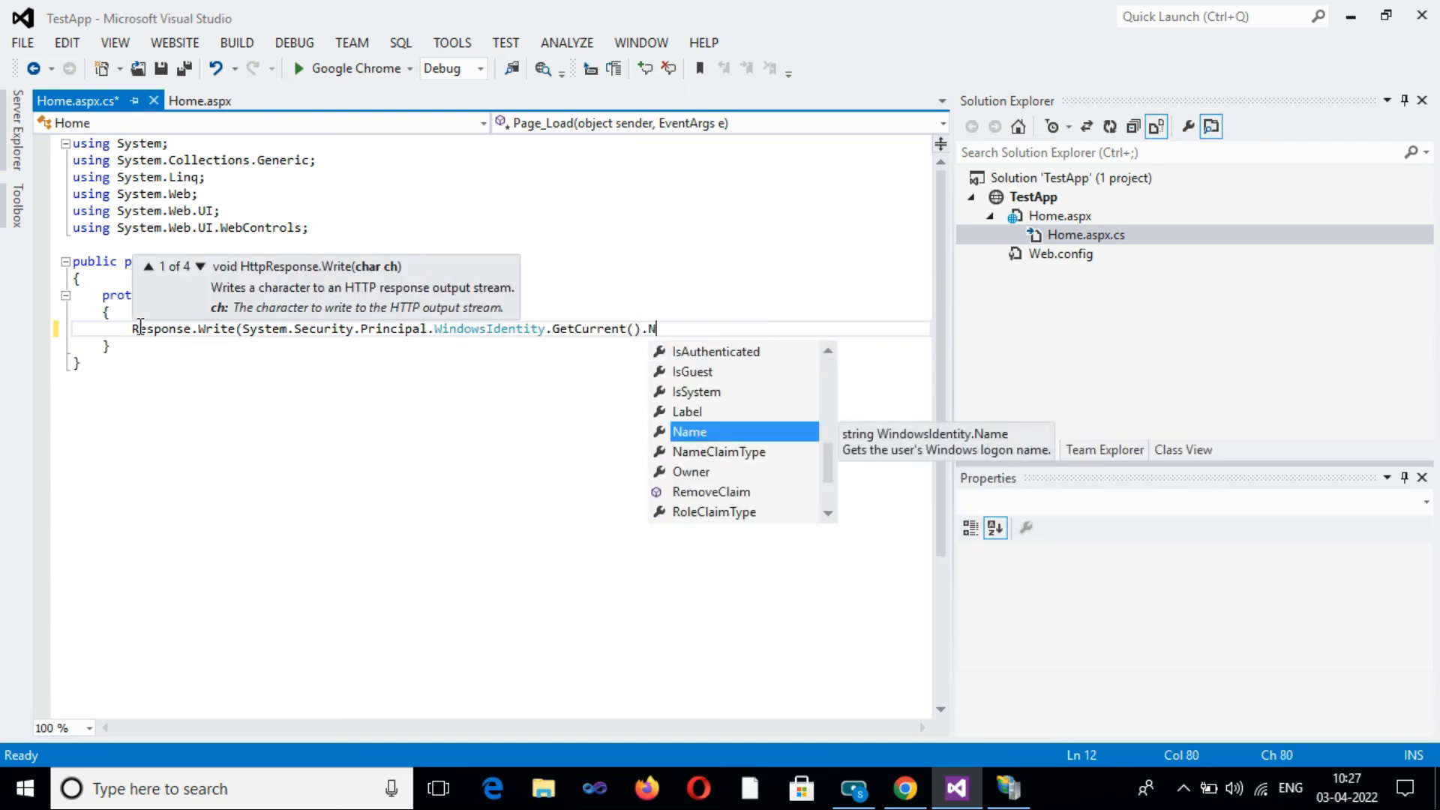
pyautogui.press('Tab')
pyautogui.write(')')
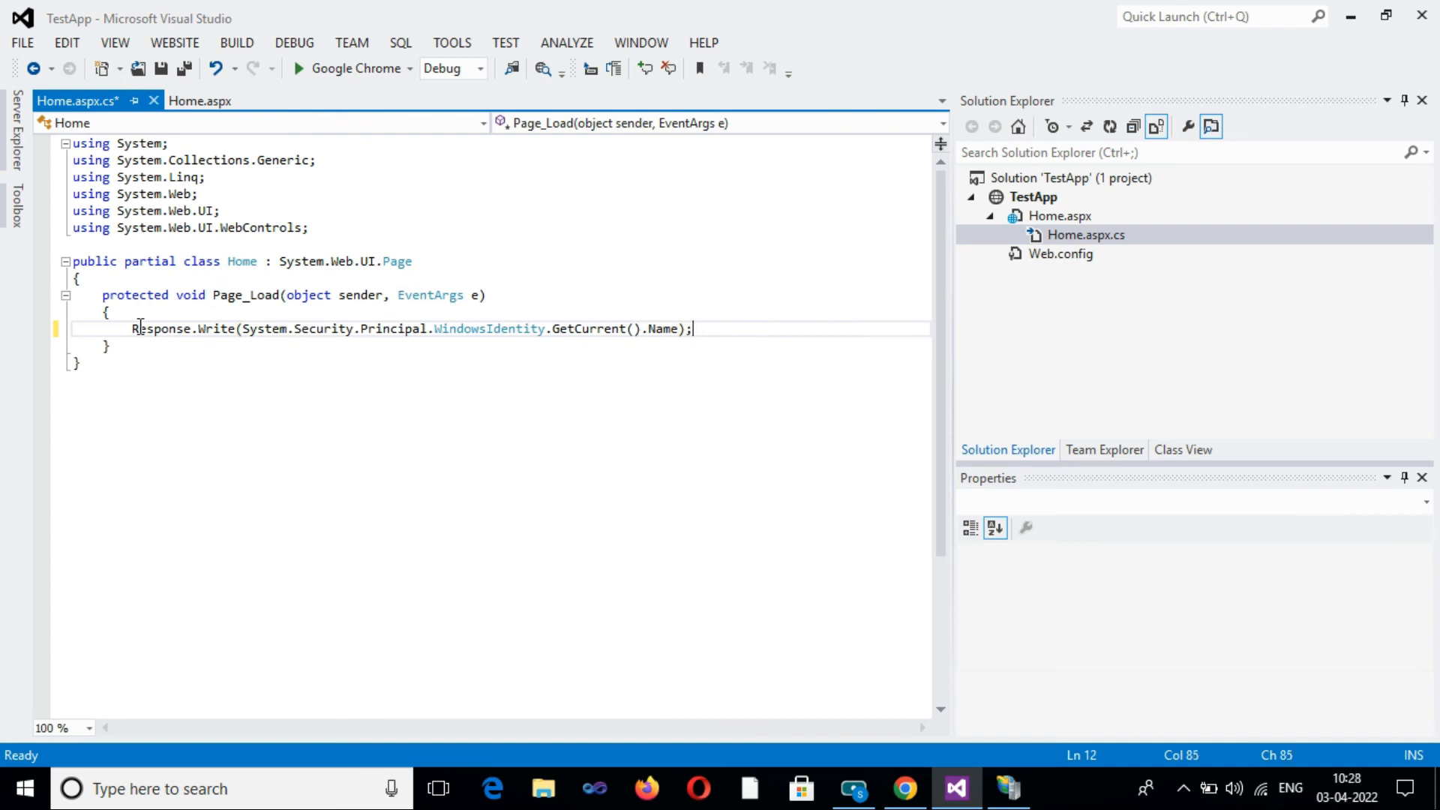
pyautogui.moveTo(444, 331)
pyautogui.click(160, 69)
pyautogui.click(505, 346)
# Step: Switch to IIS Manager and refresh the MyApp application
pyautogui.click(1007, 788)
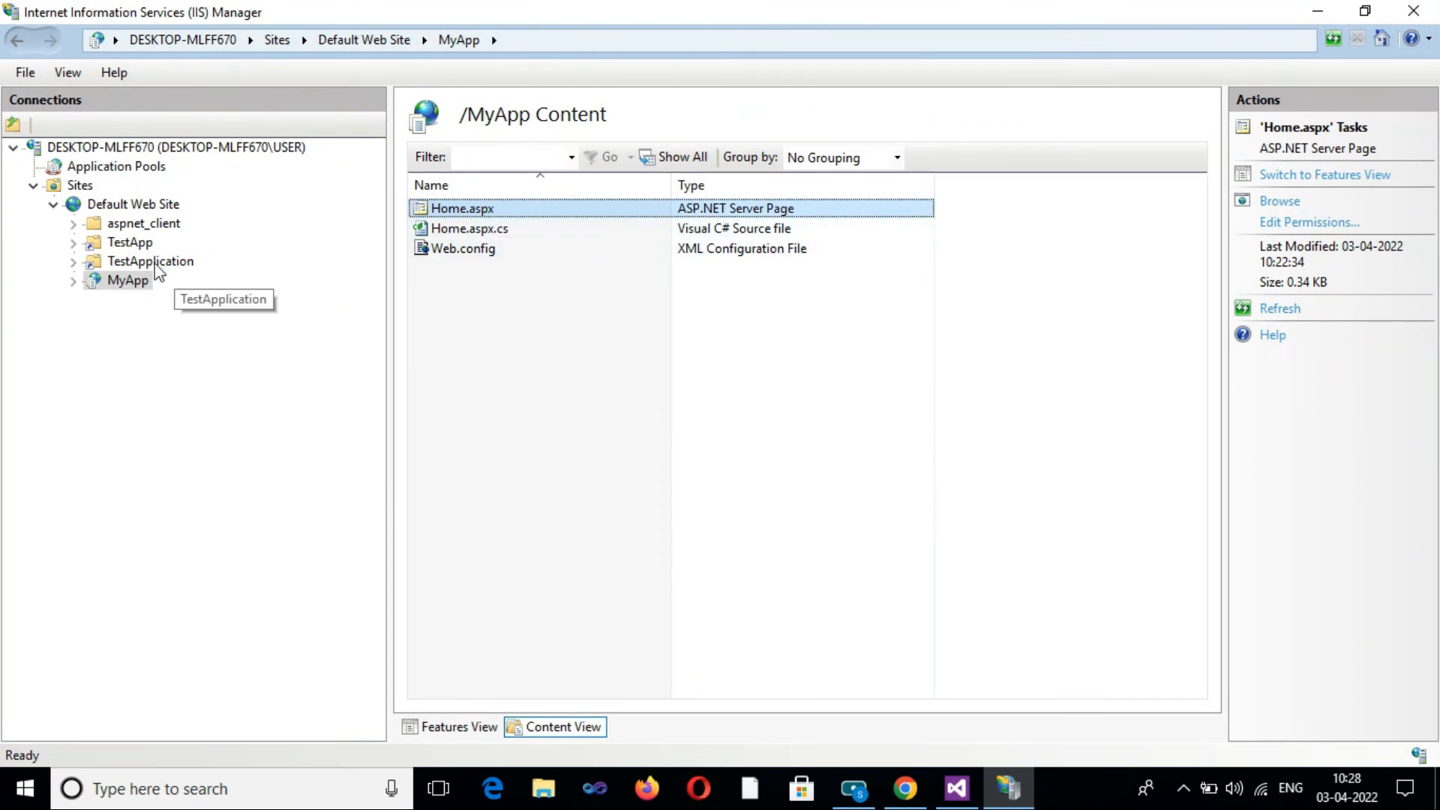
pyautogui.rightClick(118, 283)
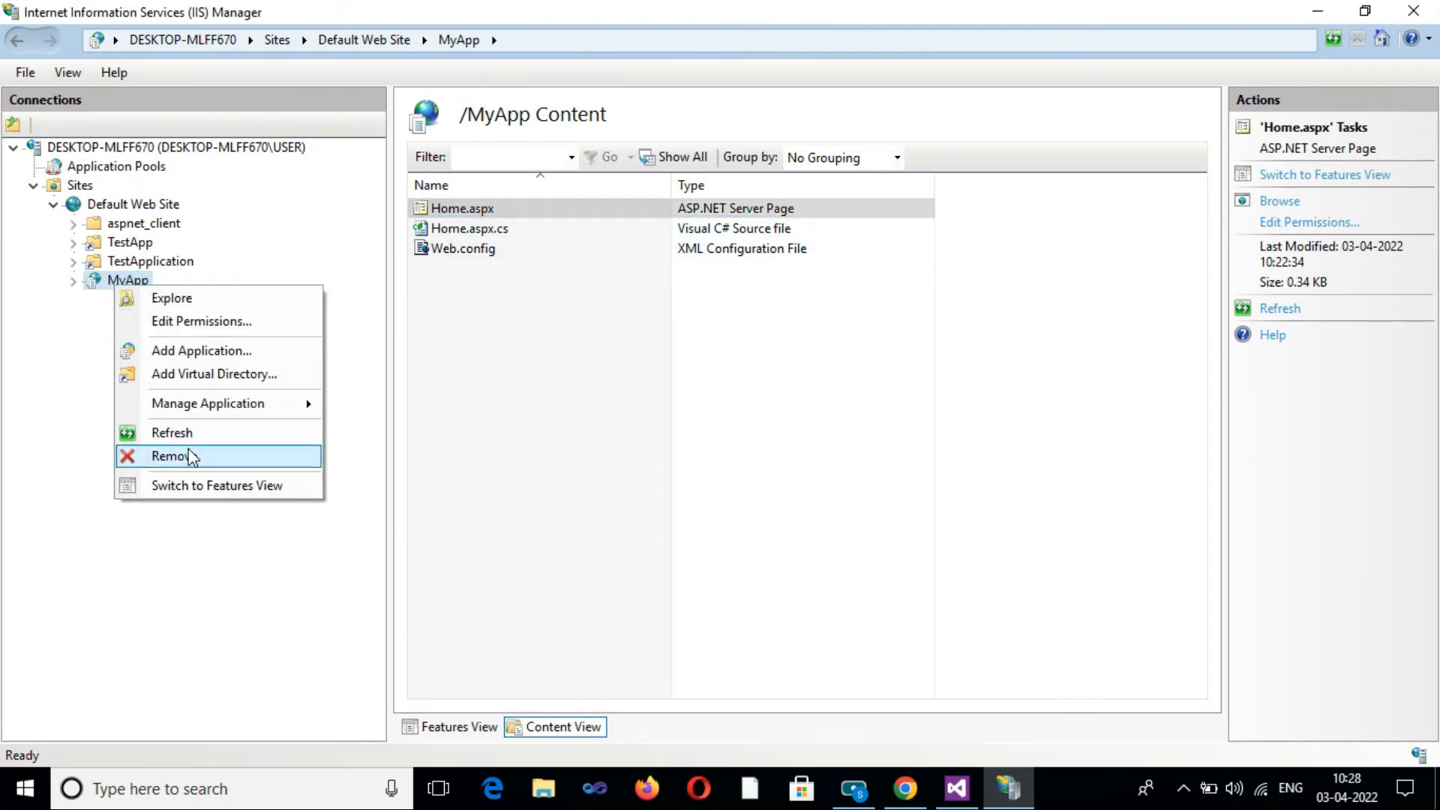
pyautogui.click(211, 432)
pyautogui.click(124, 282)
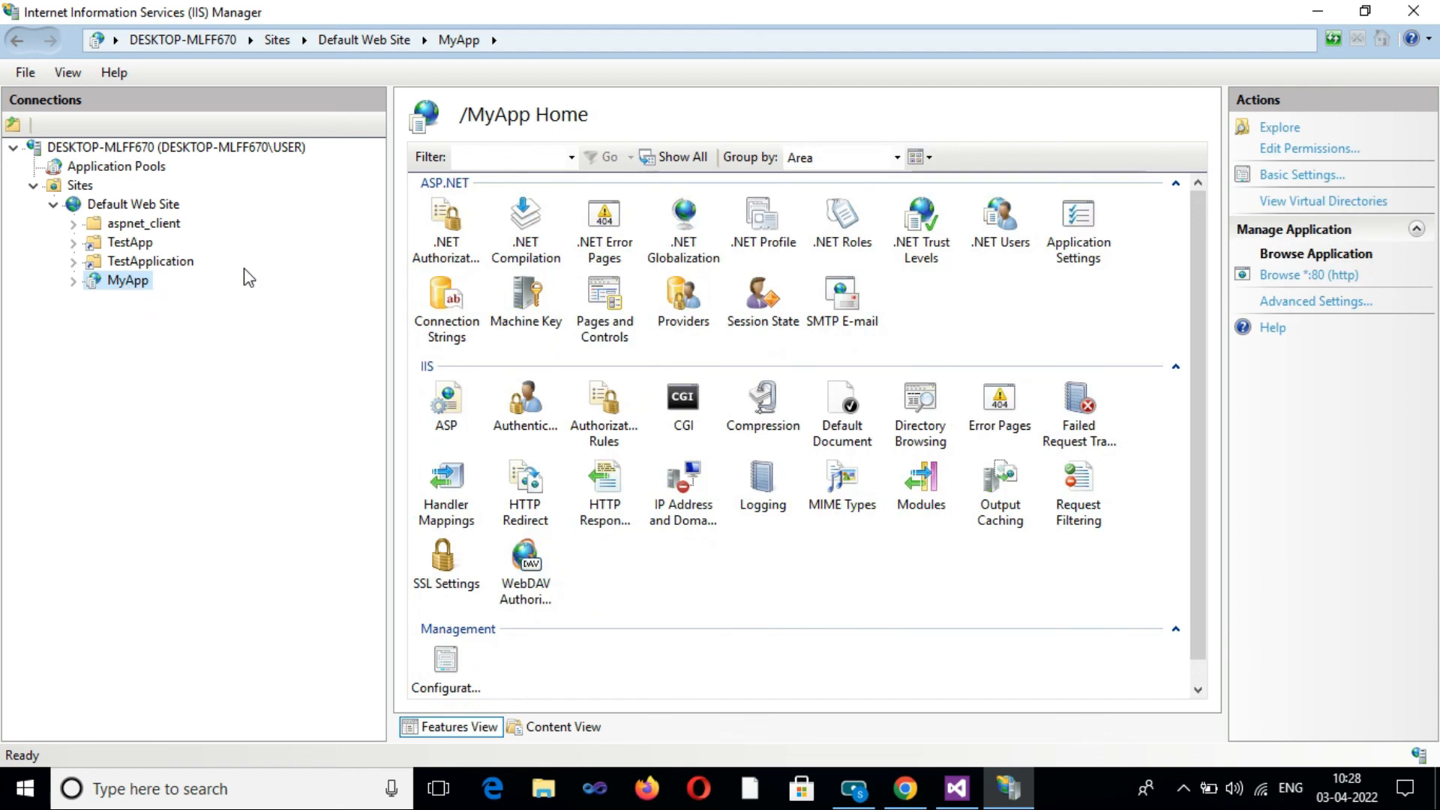
# Step: Show MyApp's content files, browse Home.aspx and bring the served page in Firefox to the front
pyautogui.click(581, 730)
pyautogui.rightClick(445, 209)
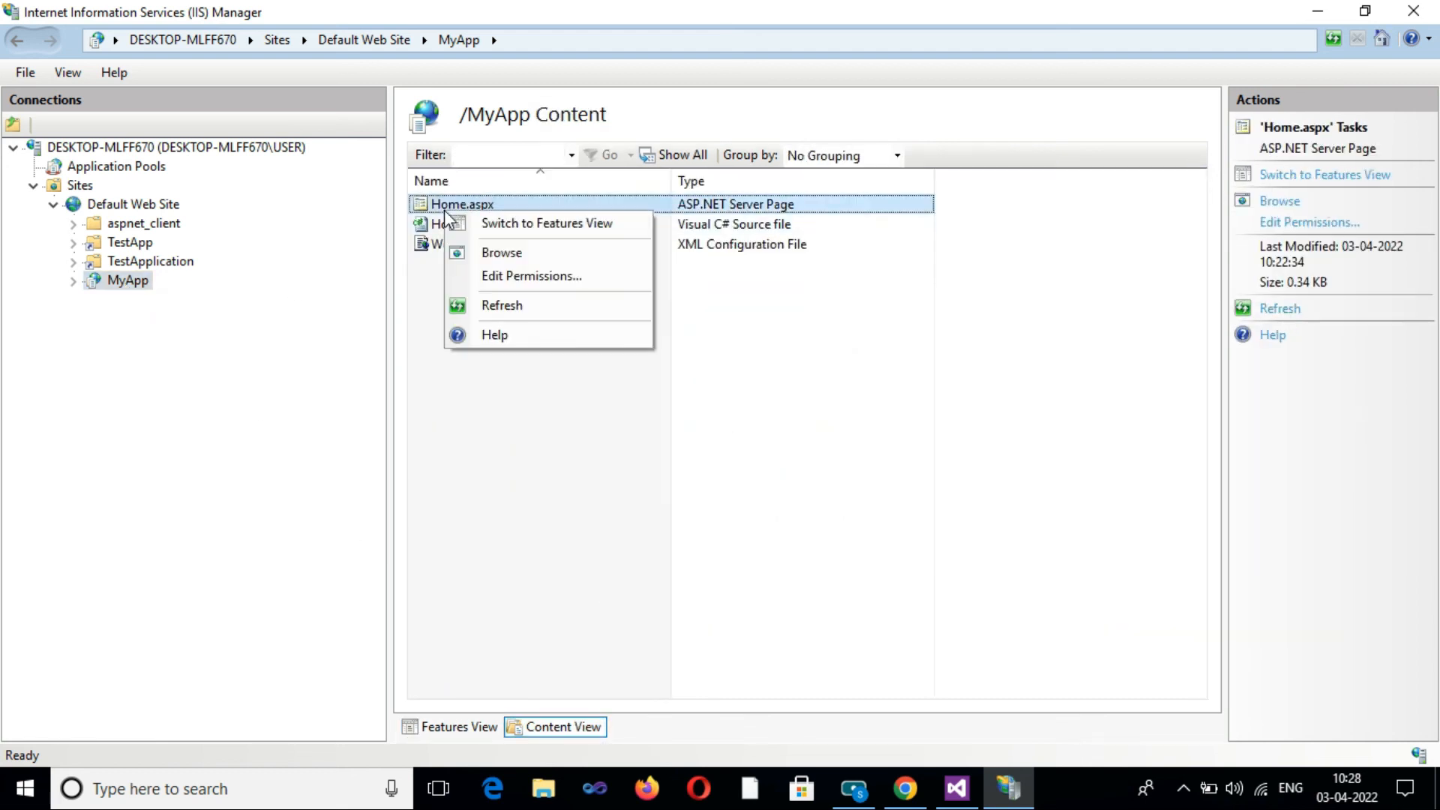
pyautogui.click(515, 257)
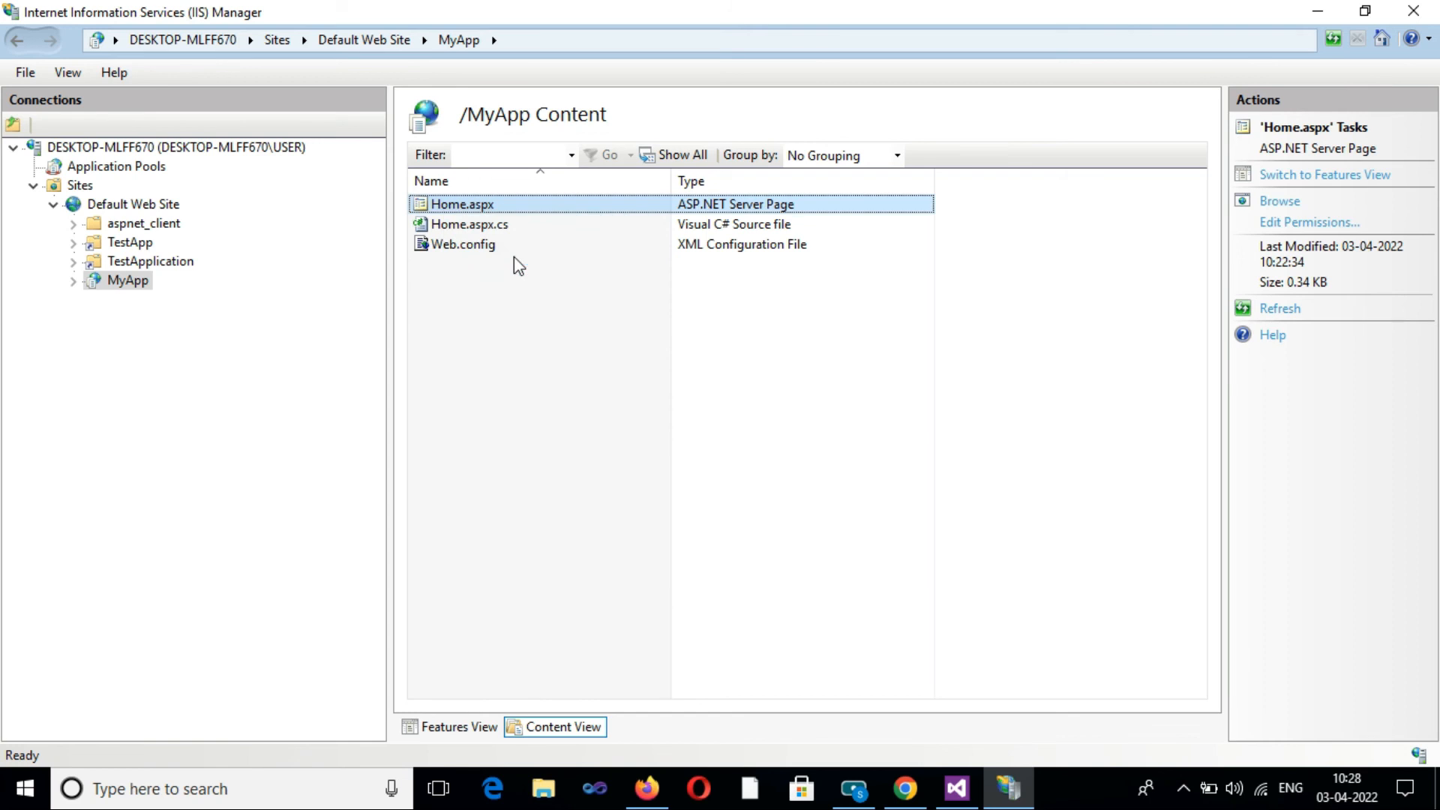
pyautogui.click(652, 789)
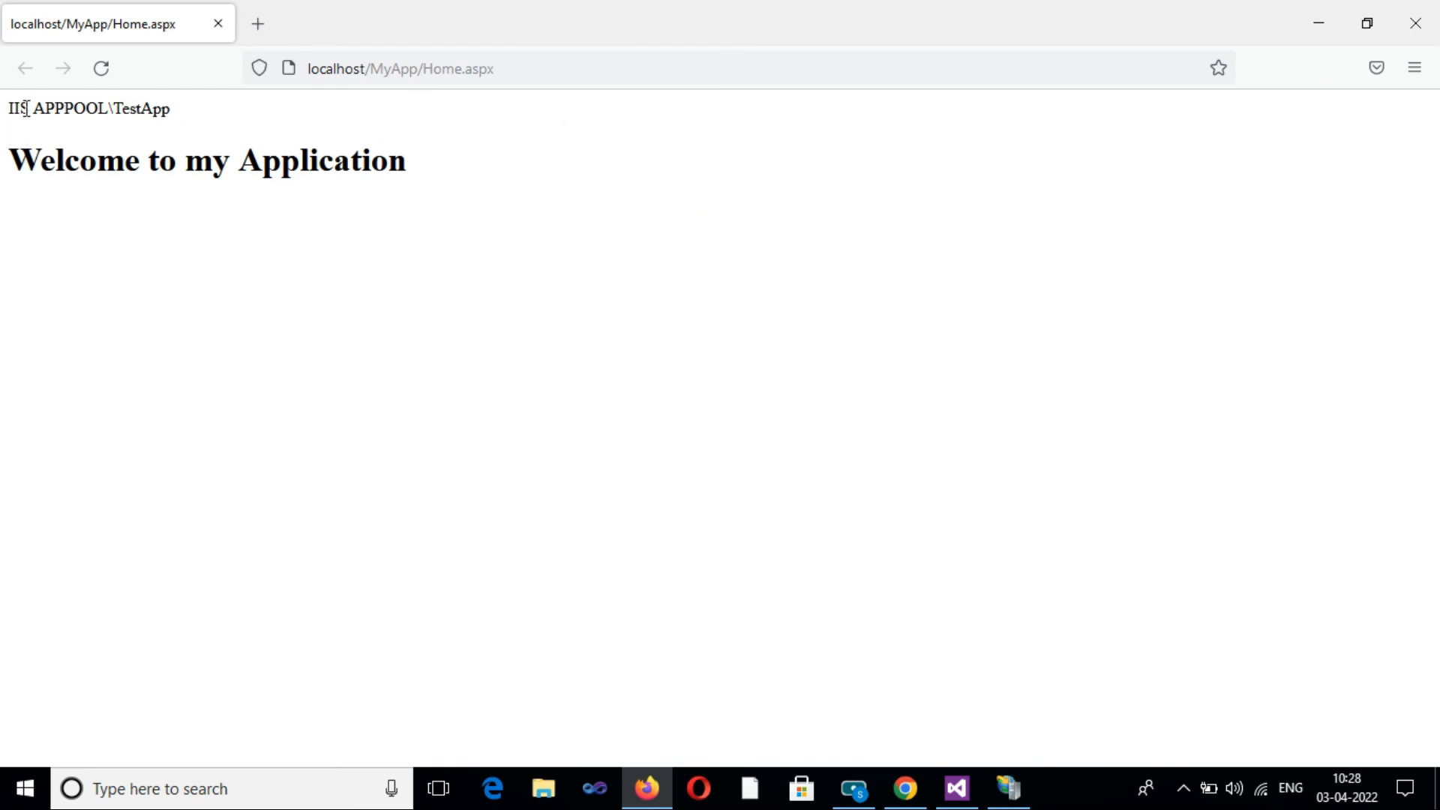
# Step: Highlight the application pool part of the identity written above the page heading
pyautogui.doubleClick(169, 106)
pyautogui.click(228, 120)
pyautogui.doubleClick(135, 105)
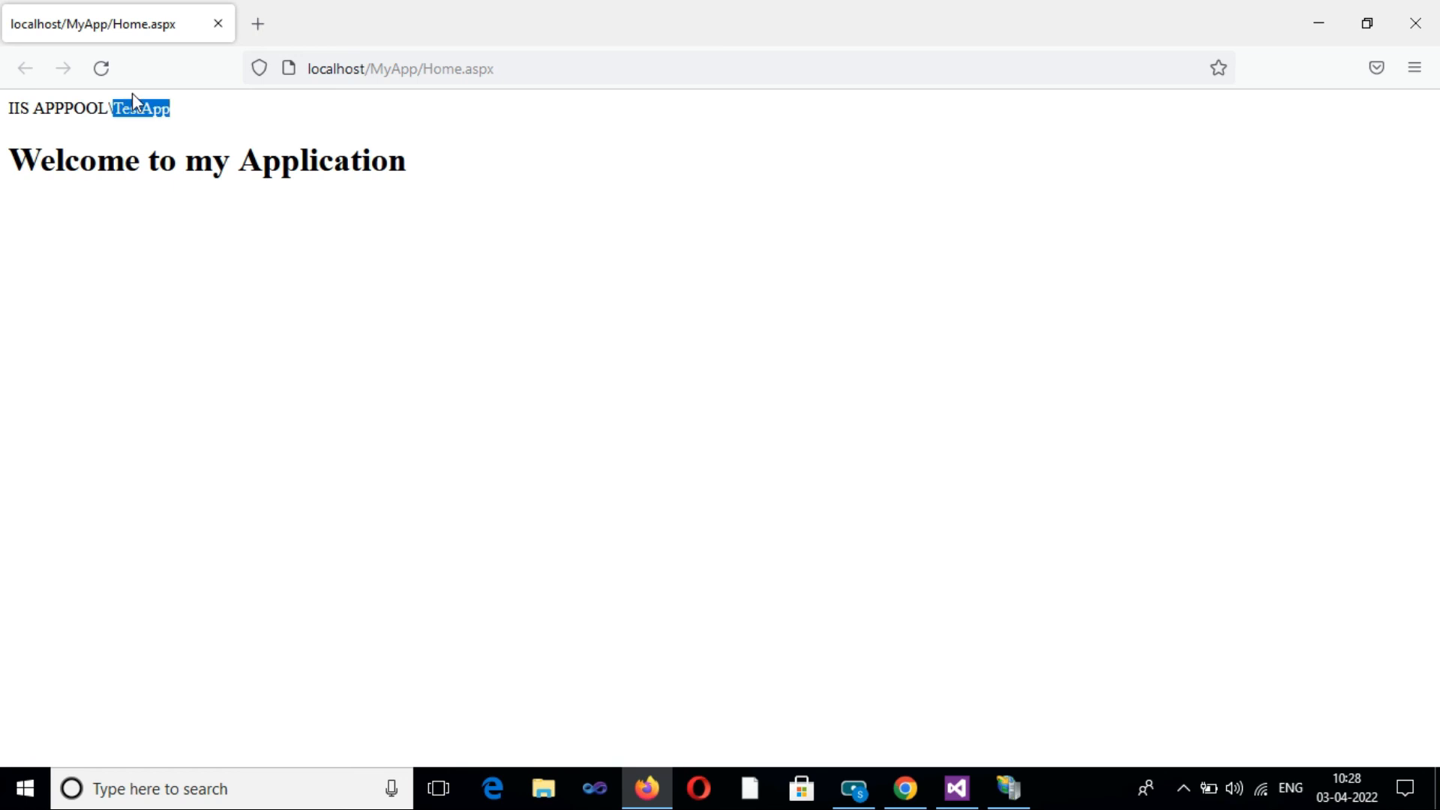
# Step: Open Task Manager, examine the user names of the w3wp.exe worker processes in the process details, and close it
pyautogui.click(1008, 787)
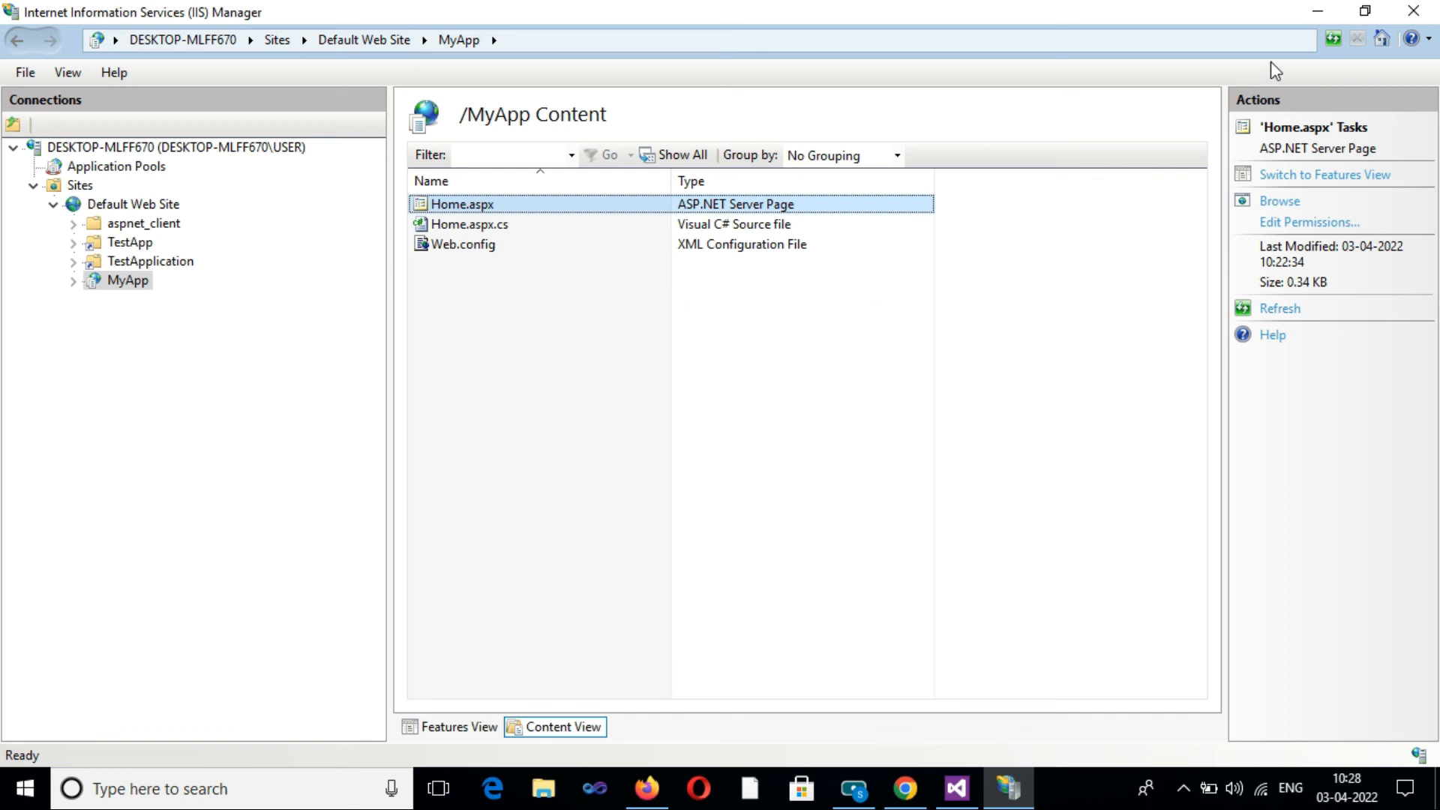
pyautogui.click(1327, 12)
pyautogui.click(1311, 15)
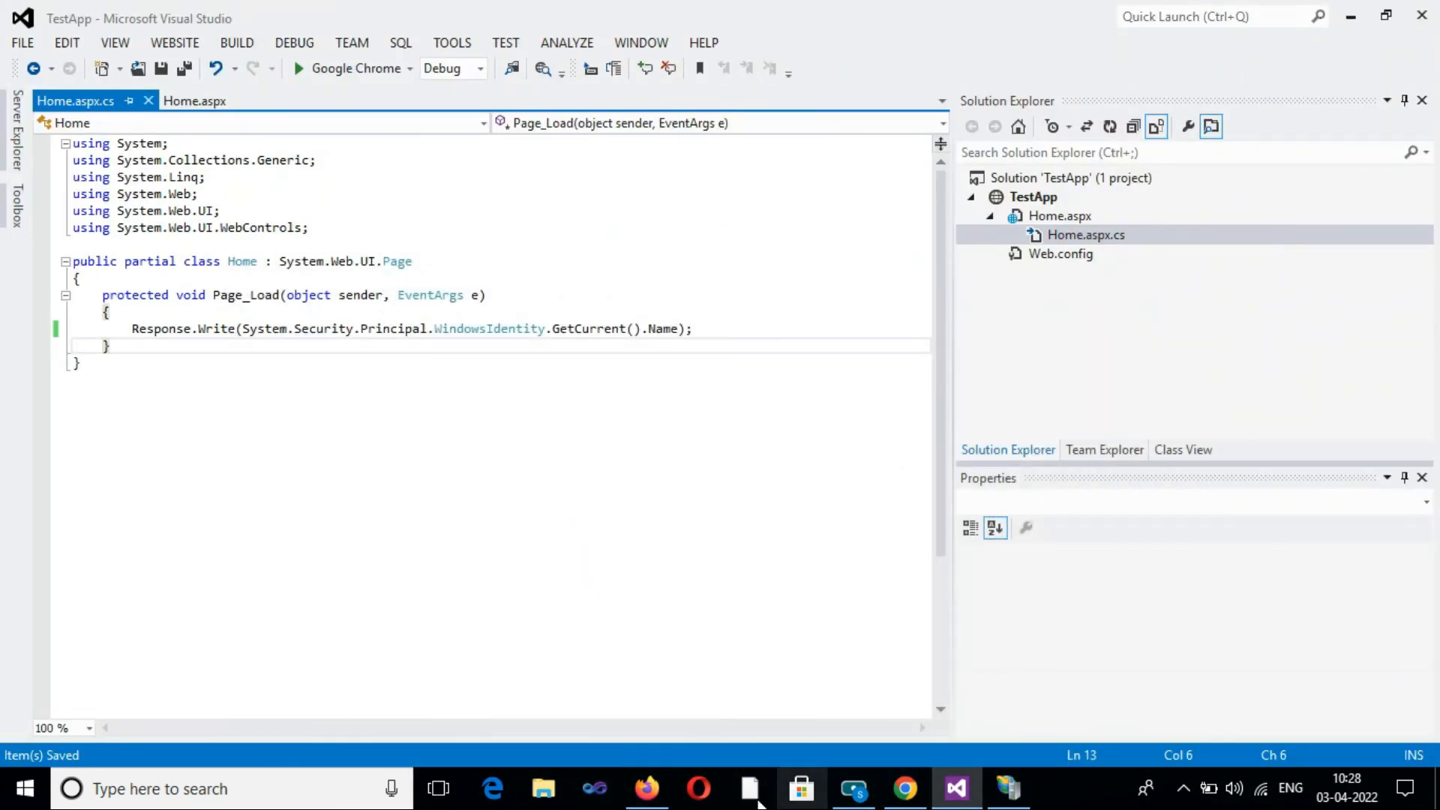
pyautogui.rightClick(1065, 785)
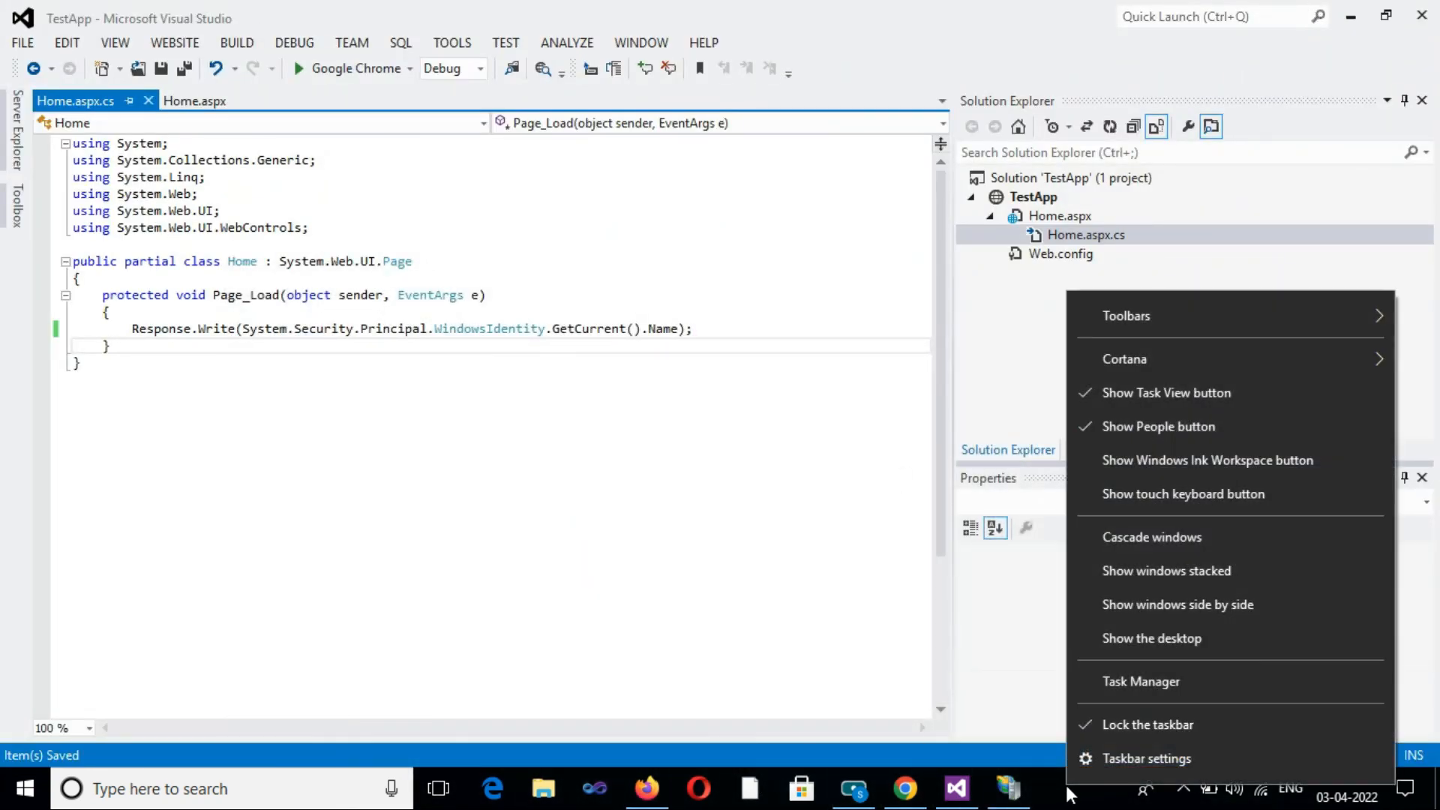
pyautogui.click(1131, 683)
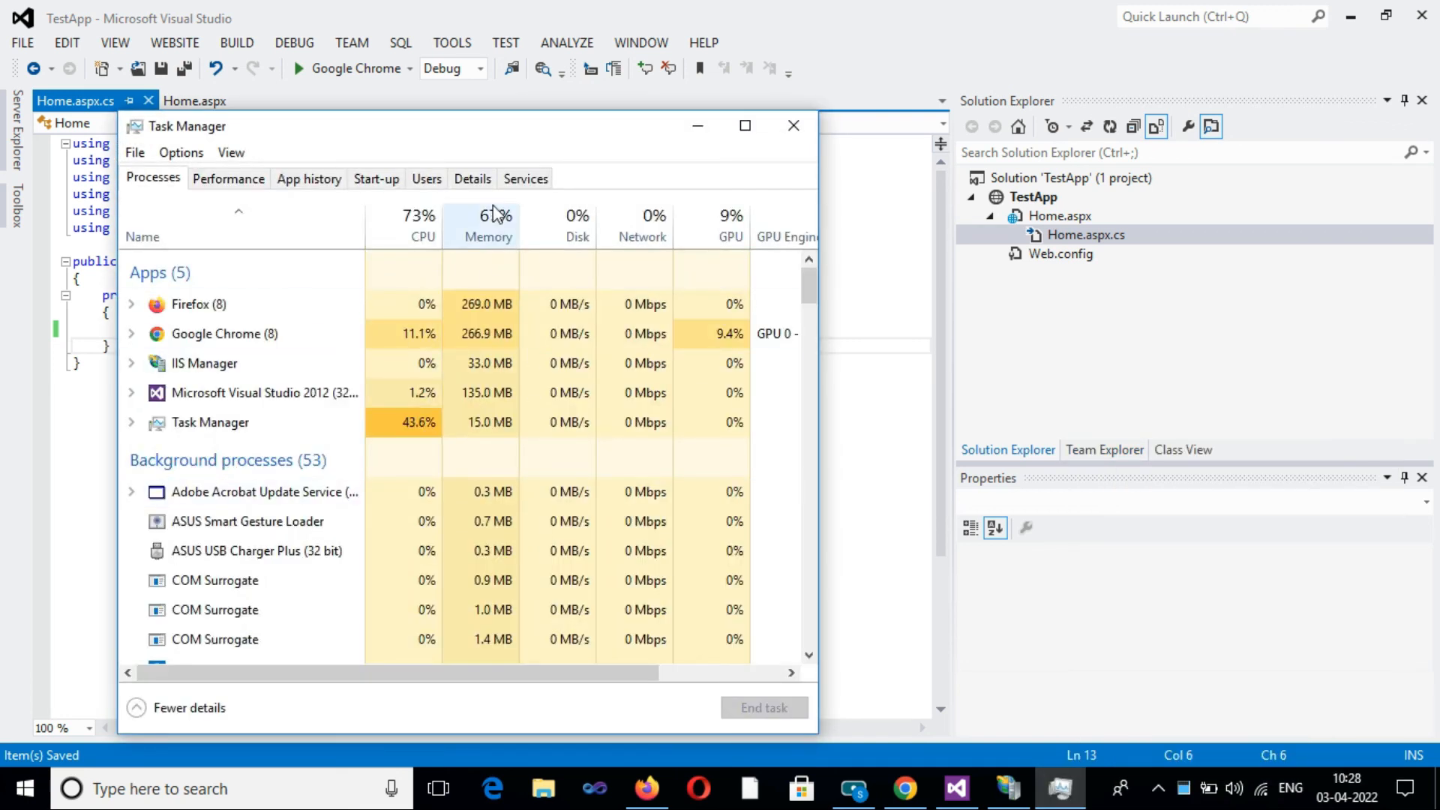
pyautogui.click(472, 178)
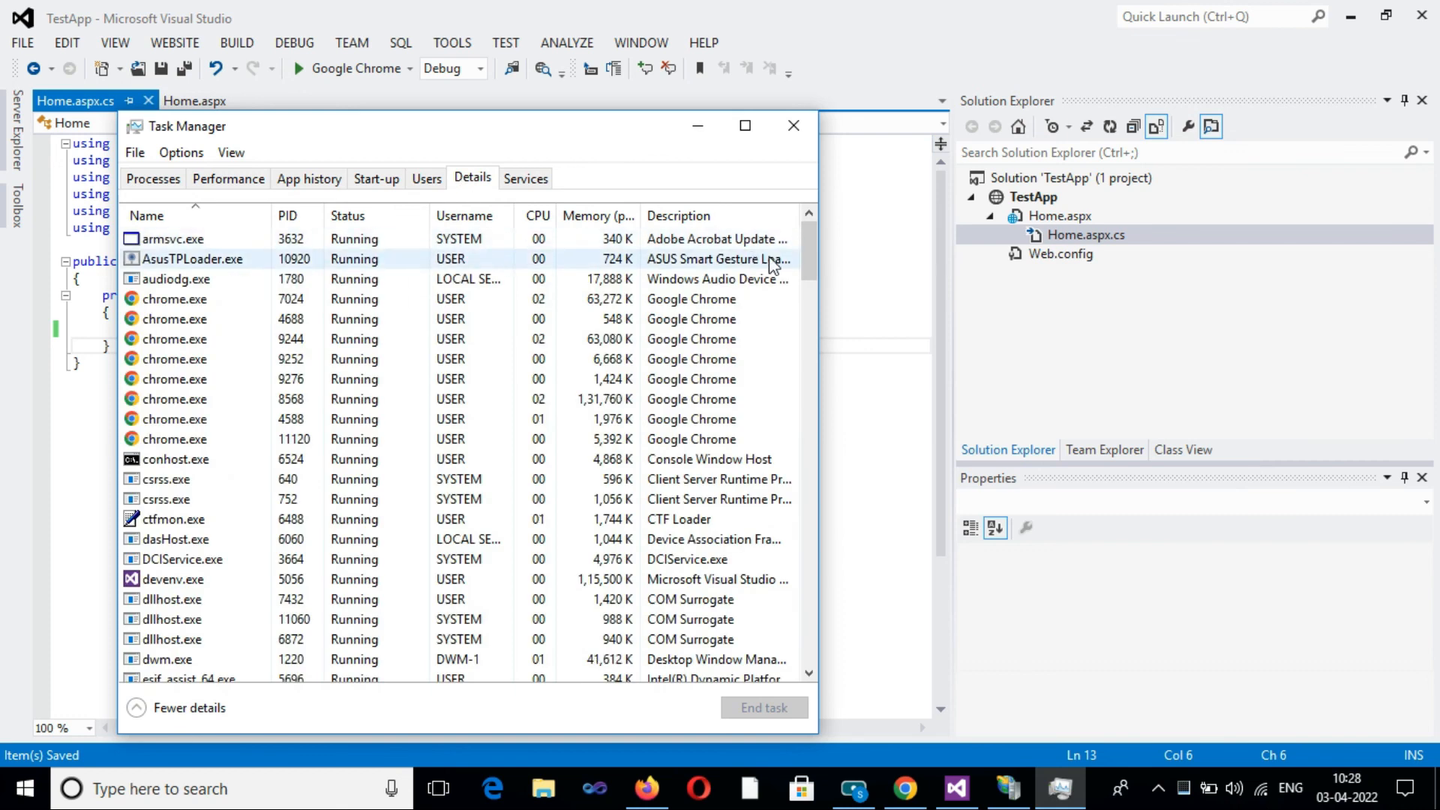
pyautogui.moveTo(810, 241); pyautogui.dragTo(842, 682)
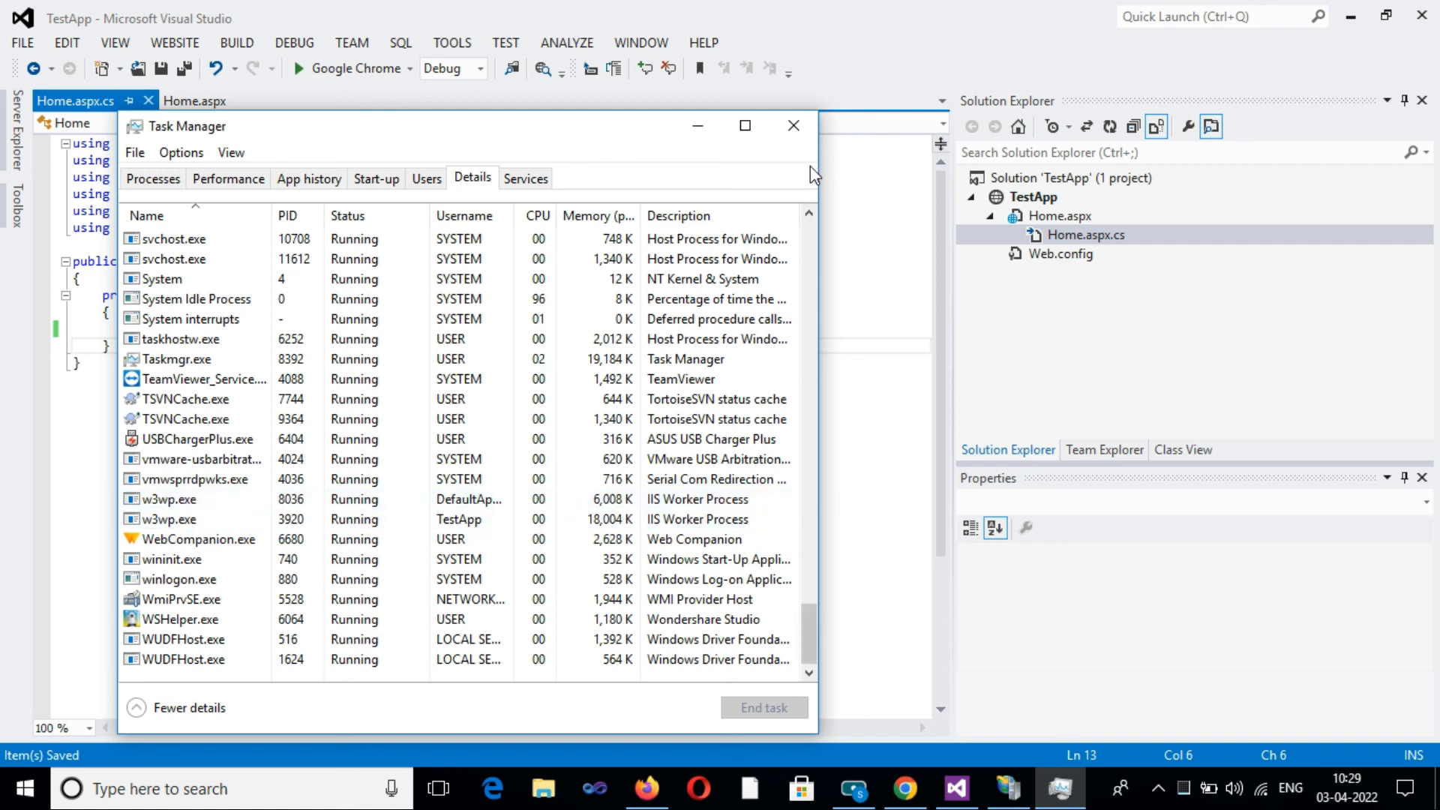
pyautogui.click(793, 125)
# Step: Switch to IIS Manager and open the advanced settings of the TestApp application pool
pyautogui.click(1012, 789)
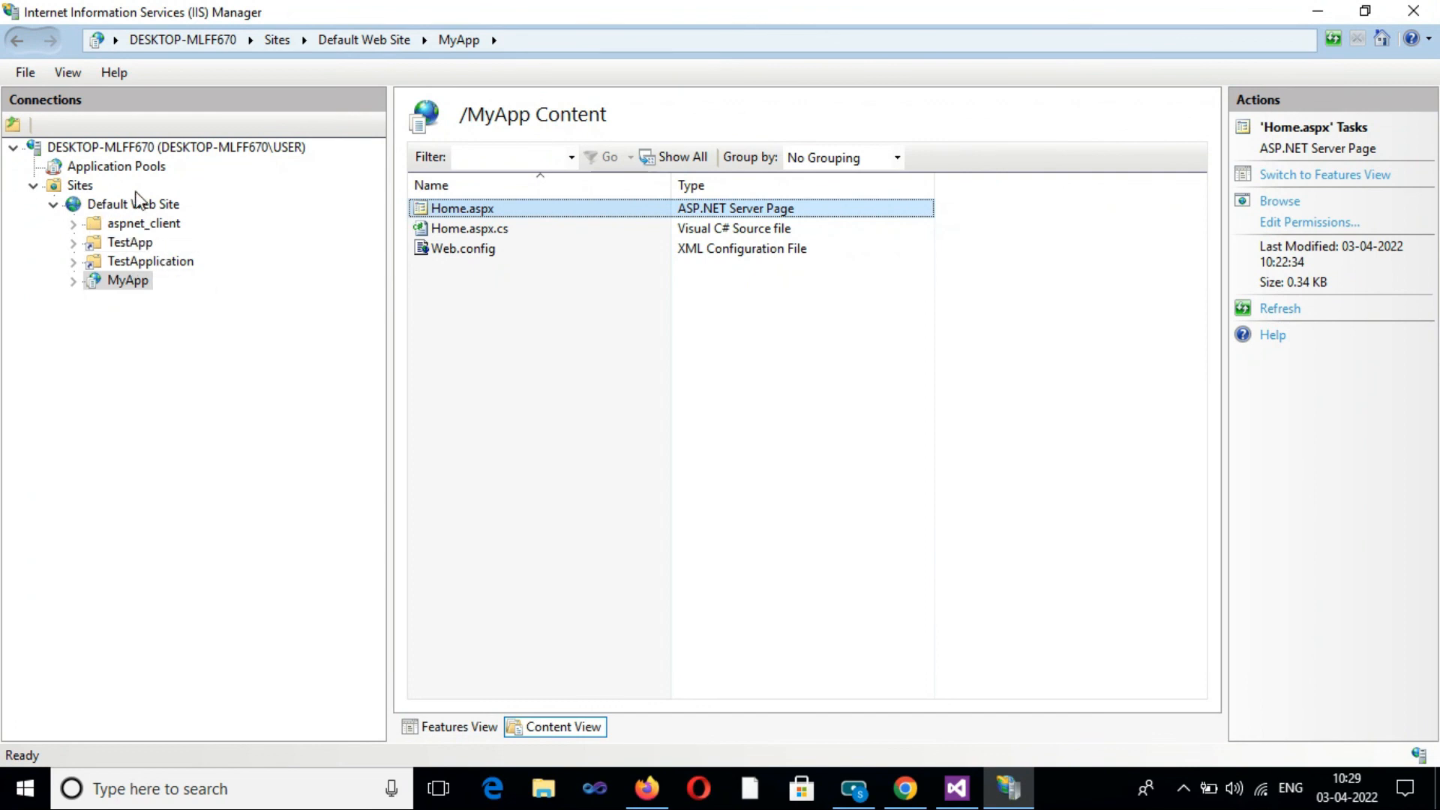
pyautogui.click(112, 166)
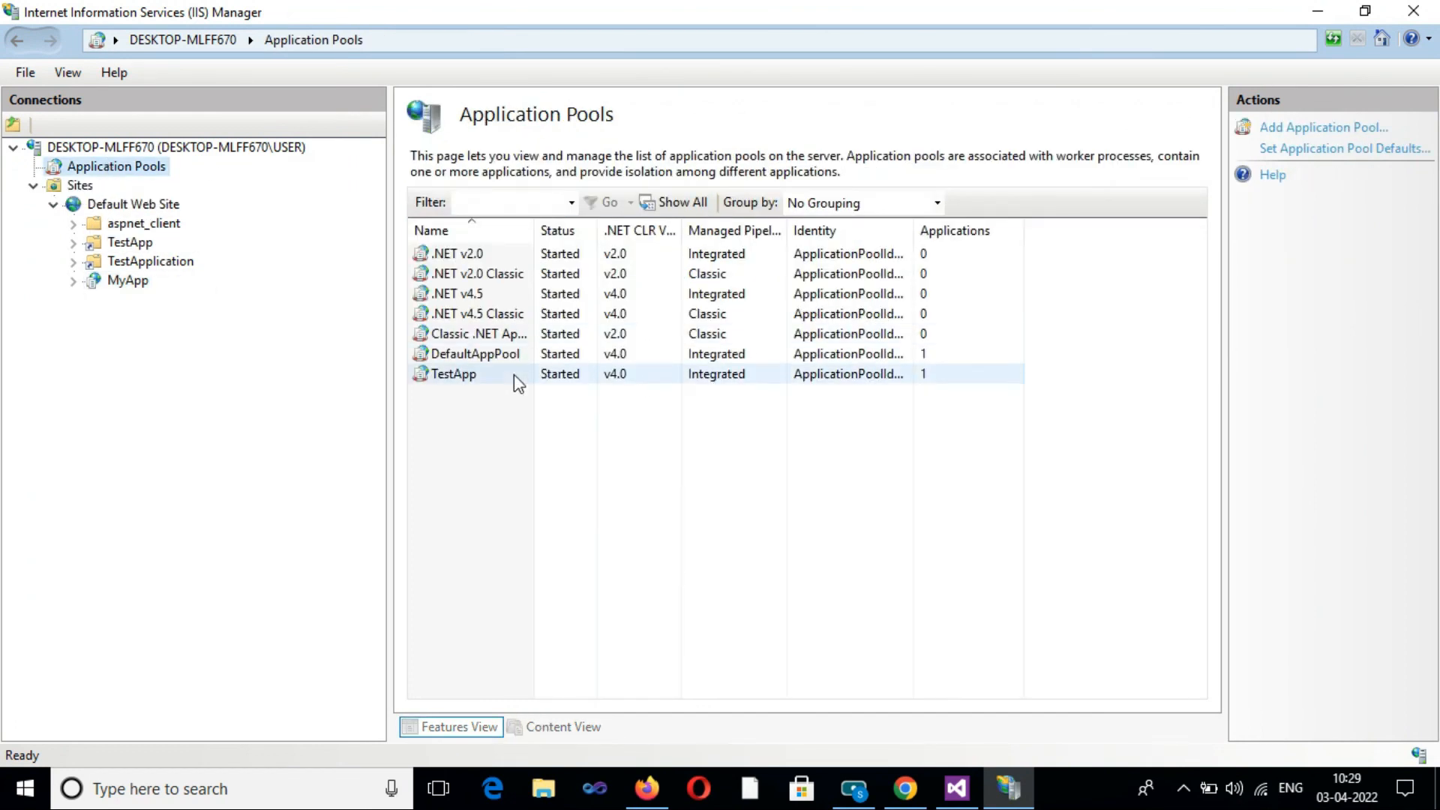
pyautogui.rightClick(445, 366)
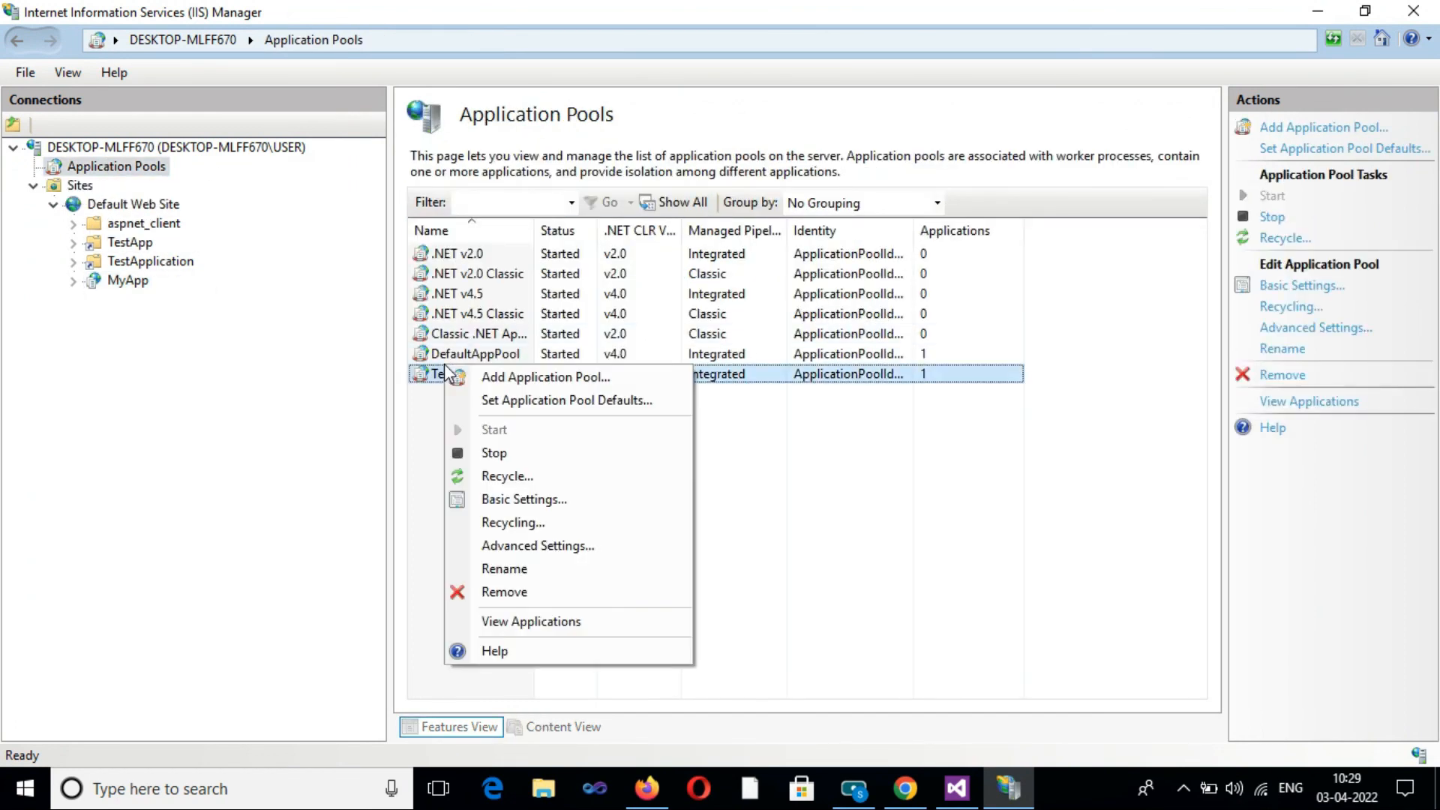
pyautogui.click(549, 547)
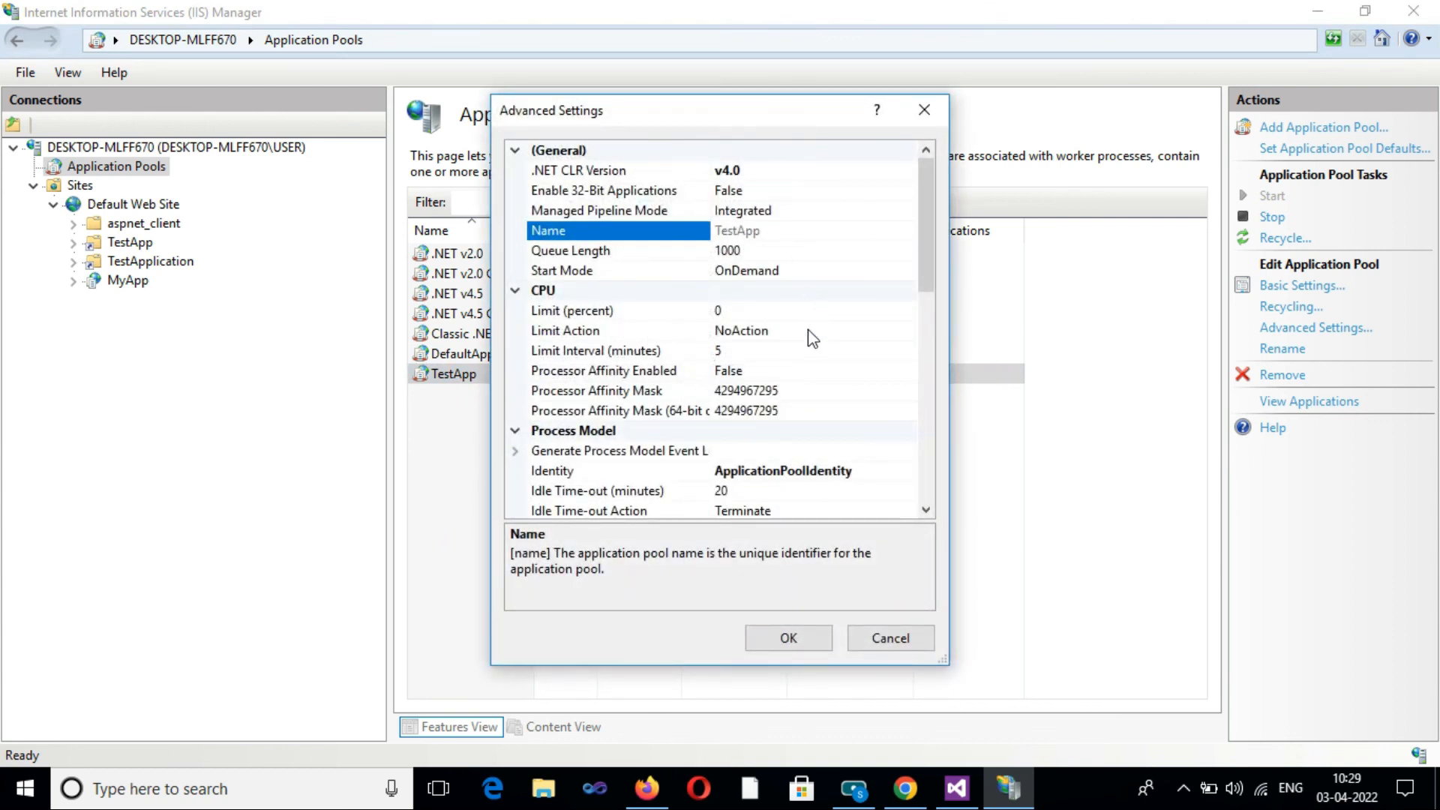
# Step: Review the built-in account options for the pool's Identity and cancel the identity dialog
pyautogui.click(880, 473)
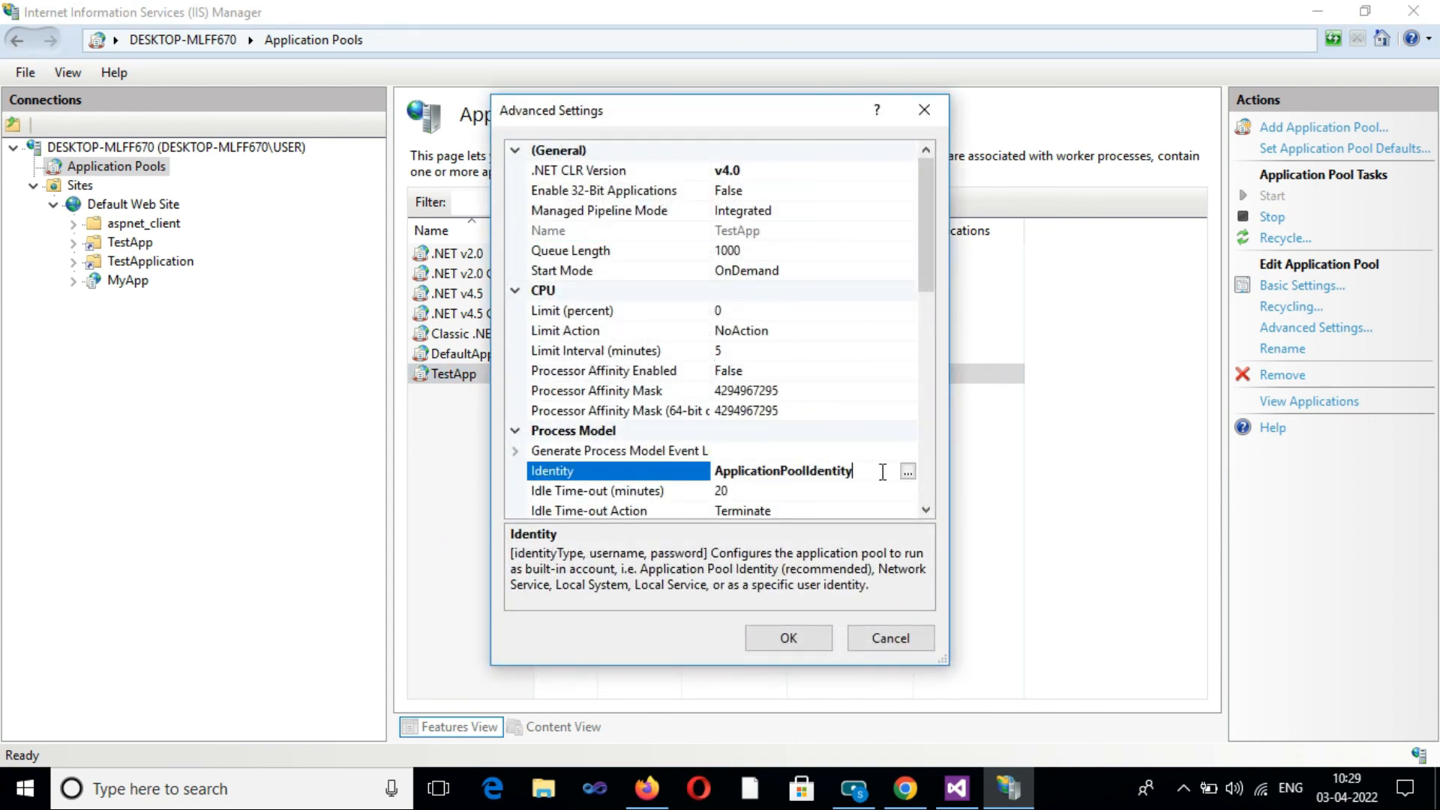
pyautogui.click(909, 472)
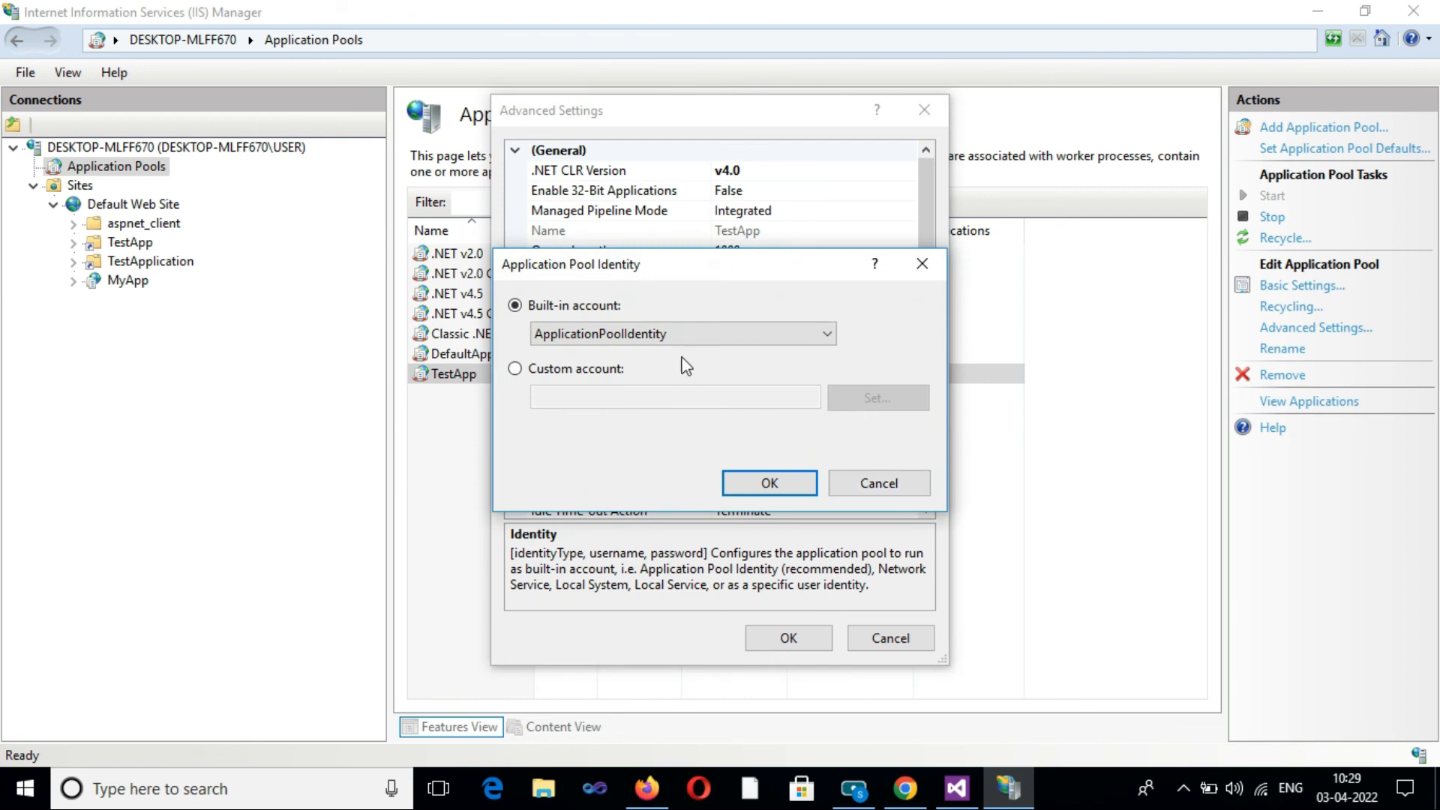
pyautogui.click(828, 332)
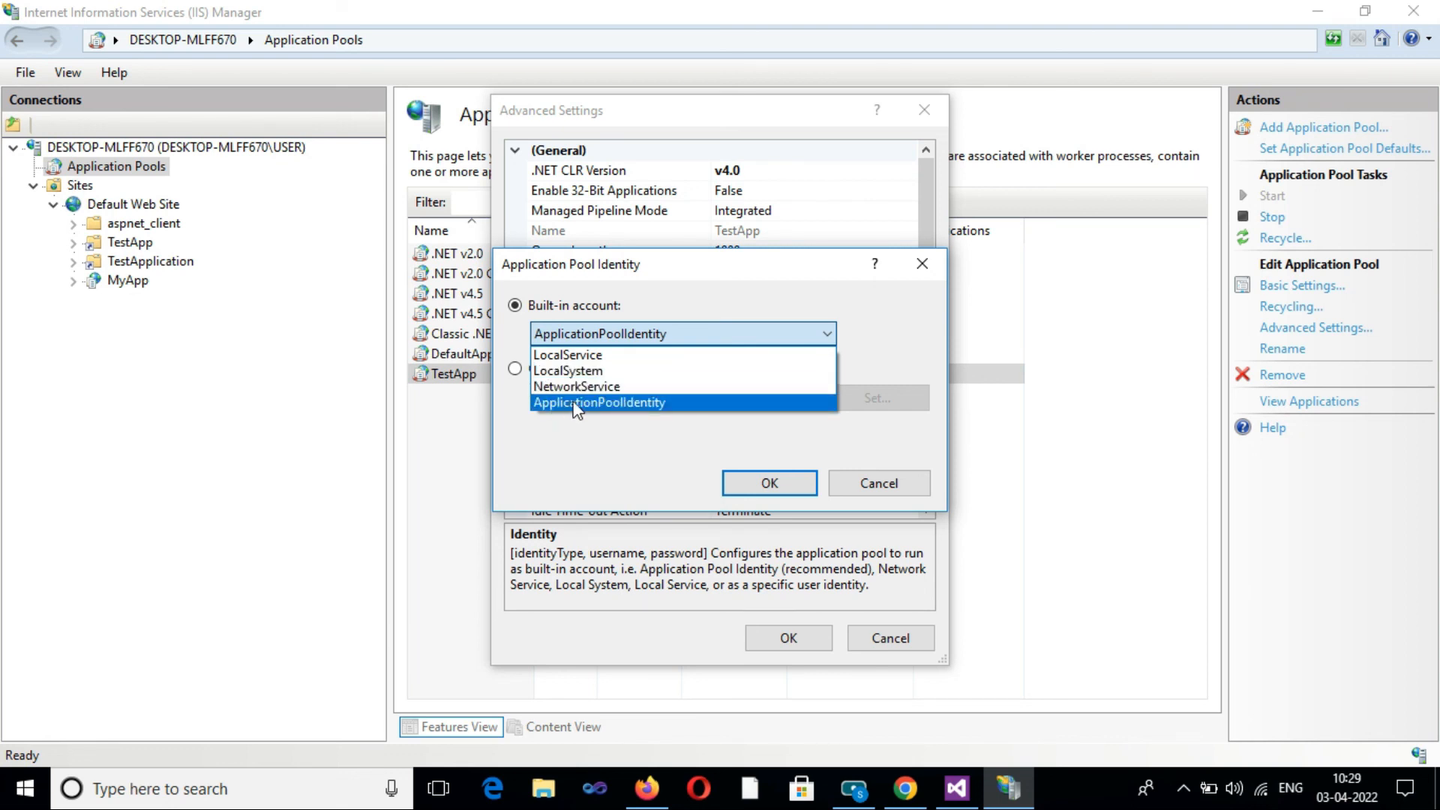
pyautogui.click(910, 489)
pyautogui.click(916, 484)
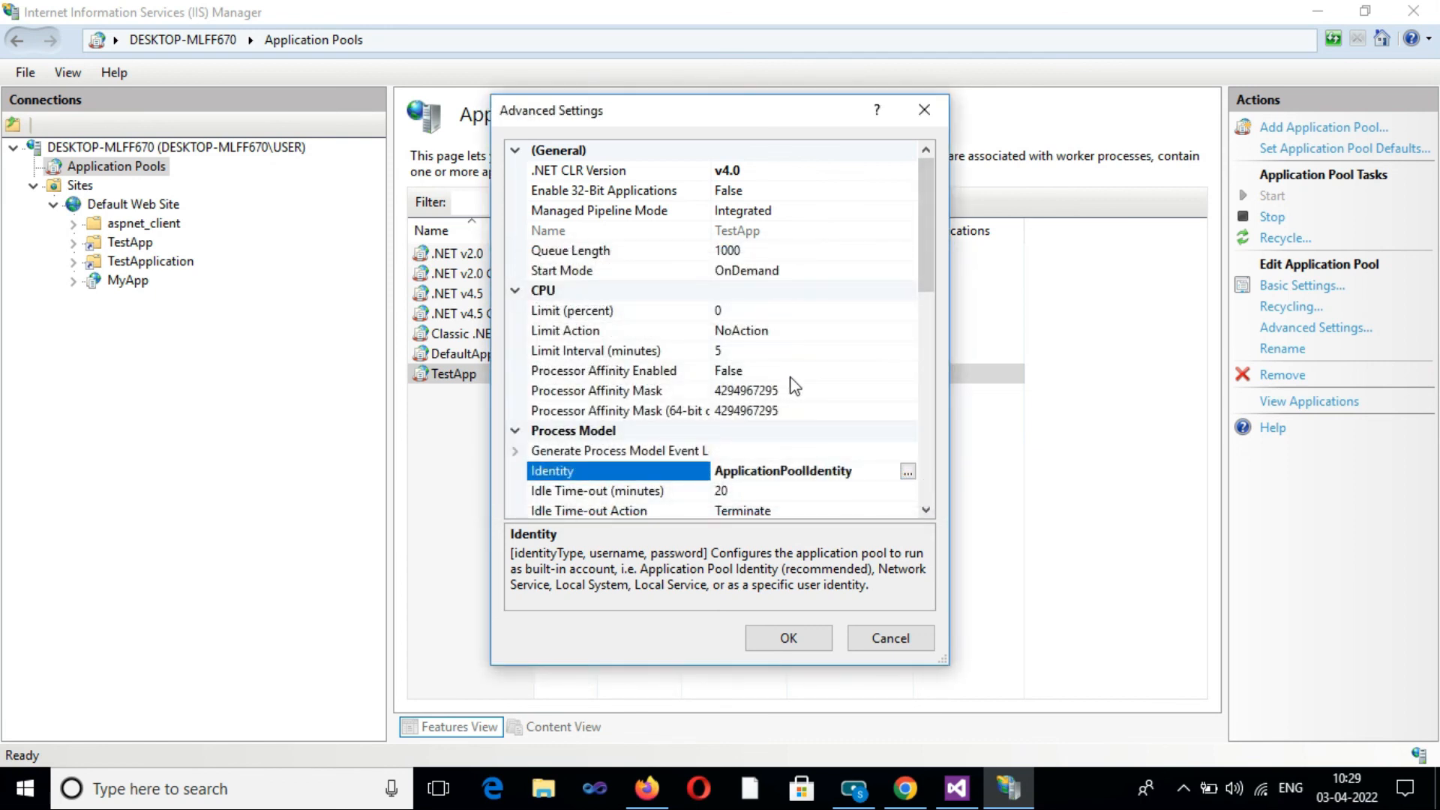
# Step: Select the Maximum Worker Processes value in the Process Model settings of the TestApp pool
pyautogui.scroll(-2, 791, 398)
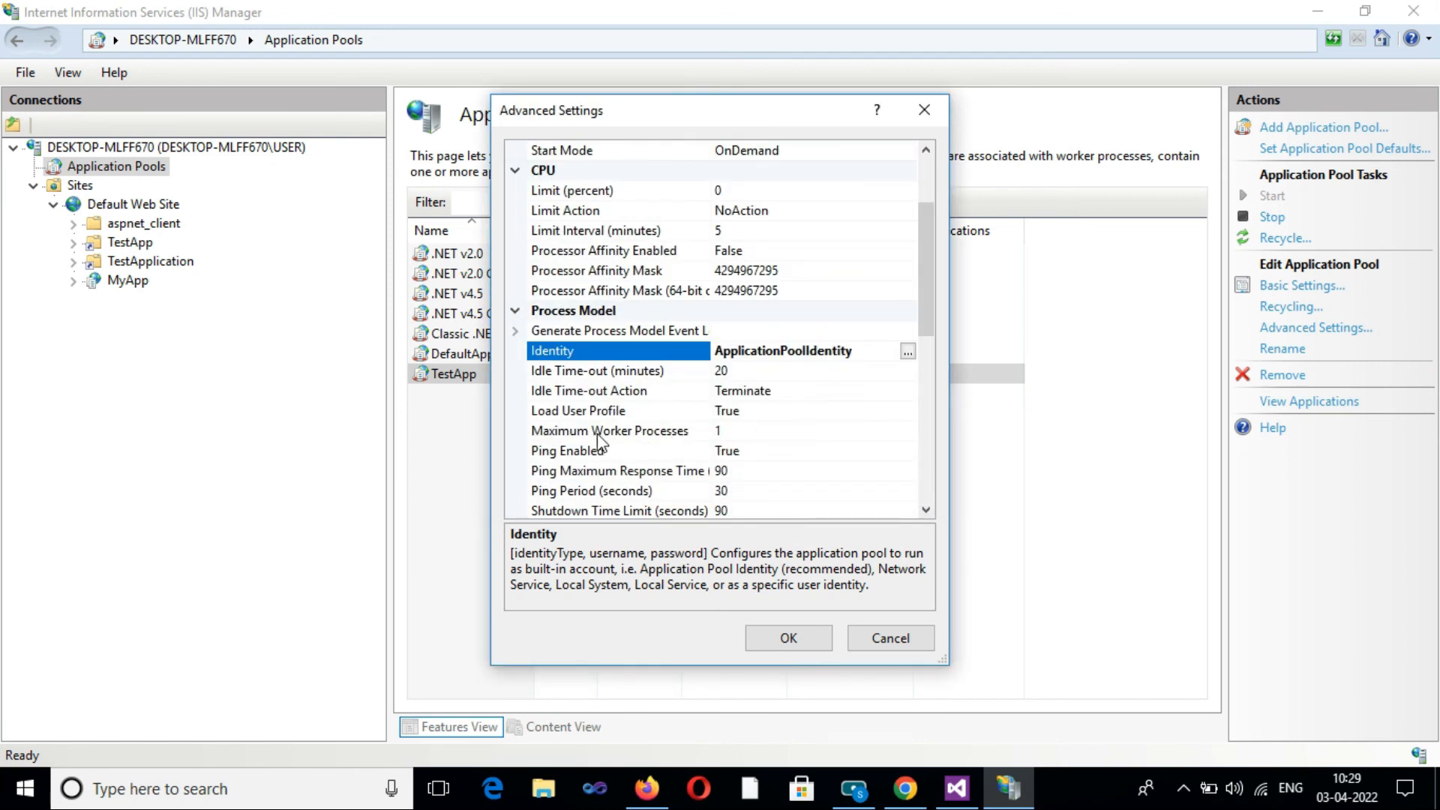
pyautogui.click(760, 426)
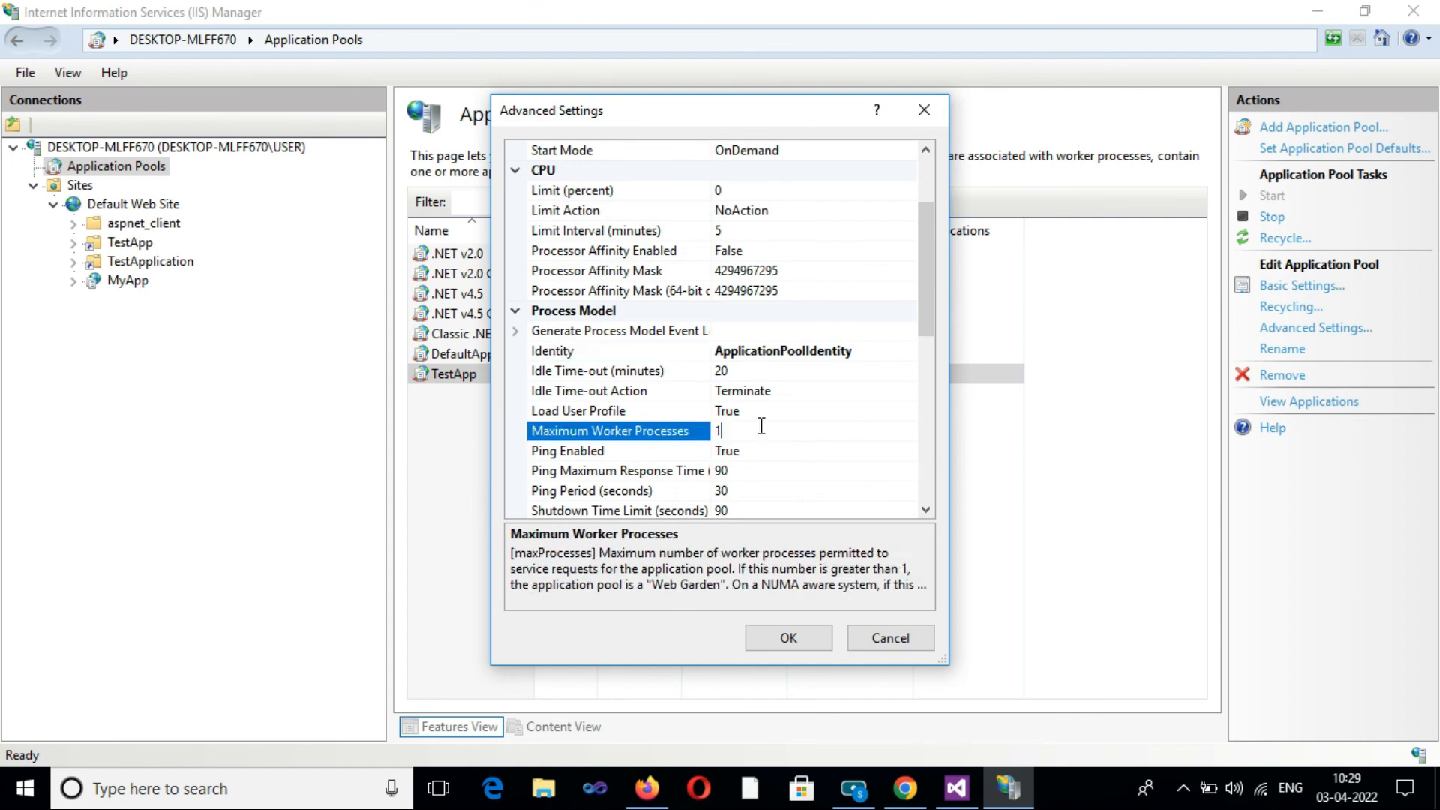
pyautogui.click(692, 433)
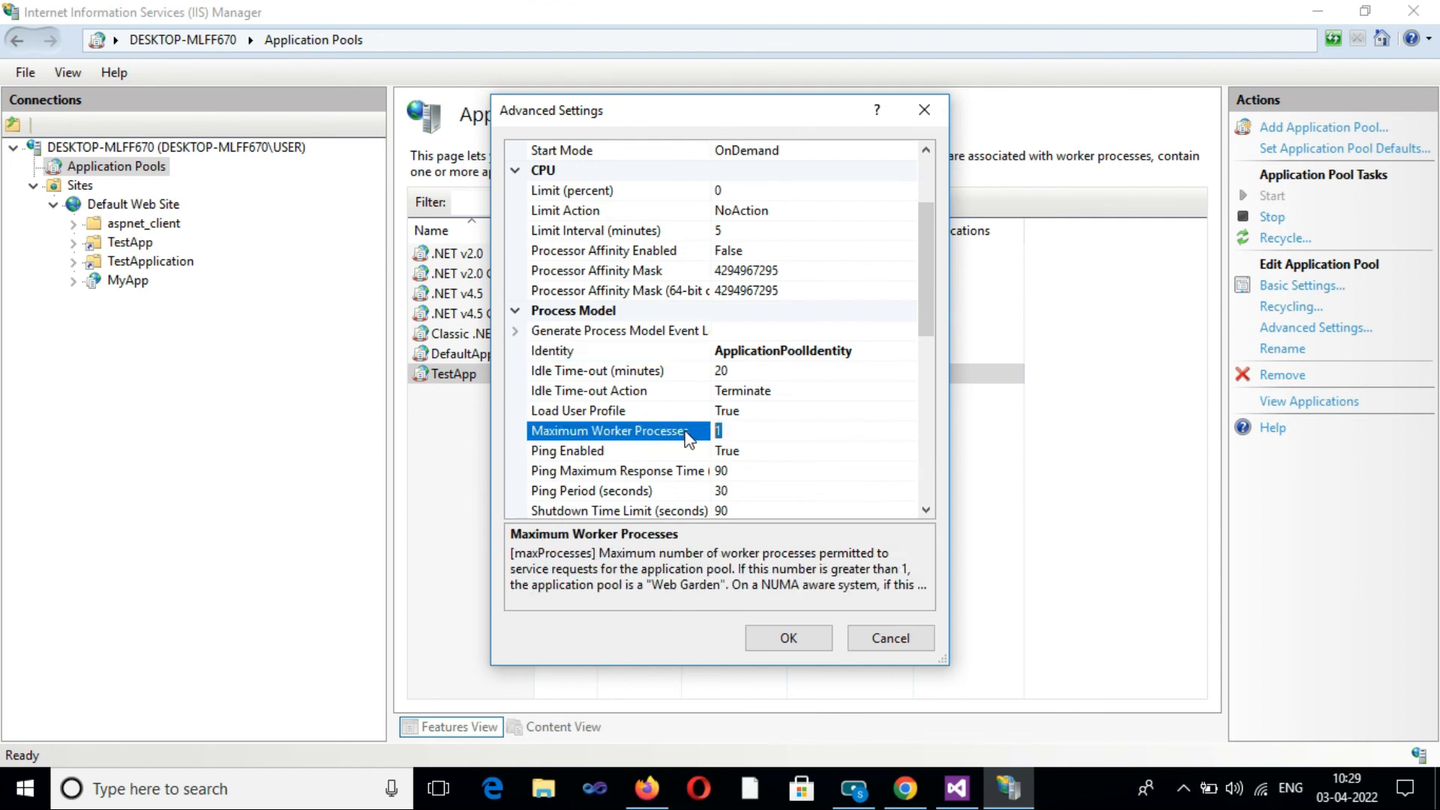